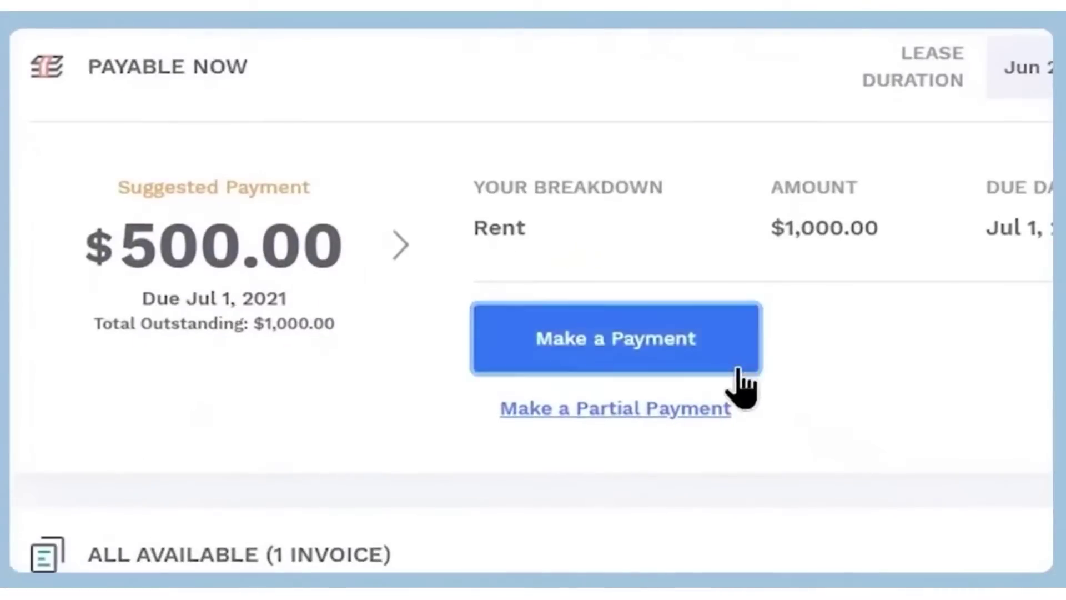
Start a payment of the full $1,000.00 outstanding rent and move on to payment method
{"action": "left_click", "coordinate": [740, 370]}
{"action": "left_click", "coordinate": [434, 350]}
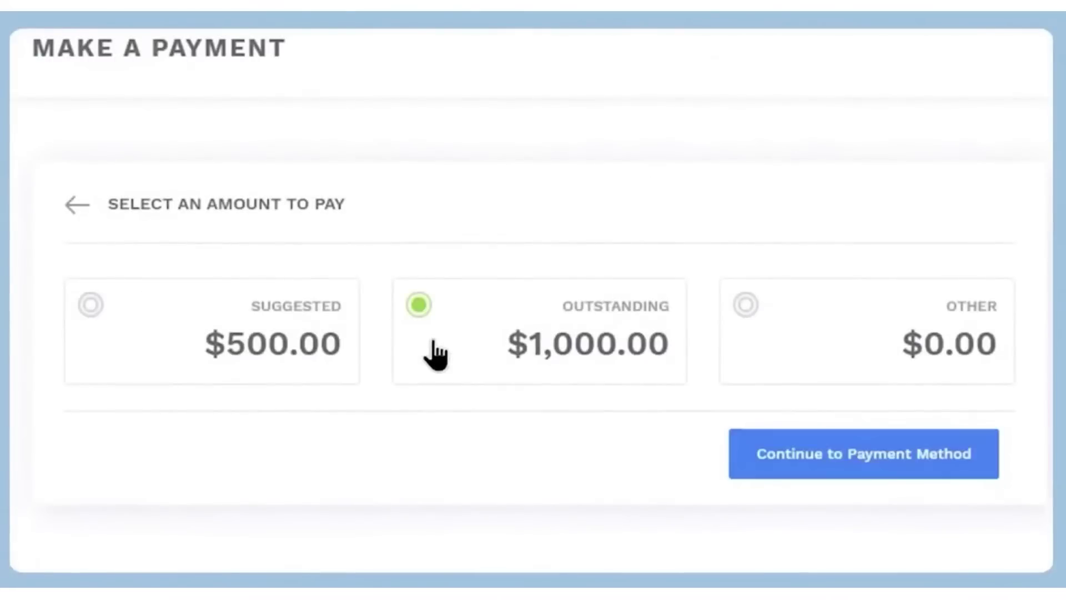
{"action": "left_click", "coordinate": [800, 457]}
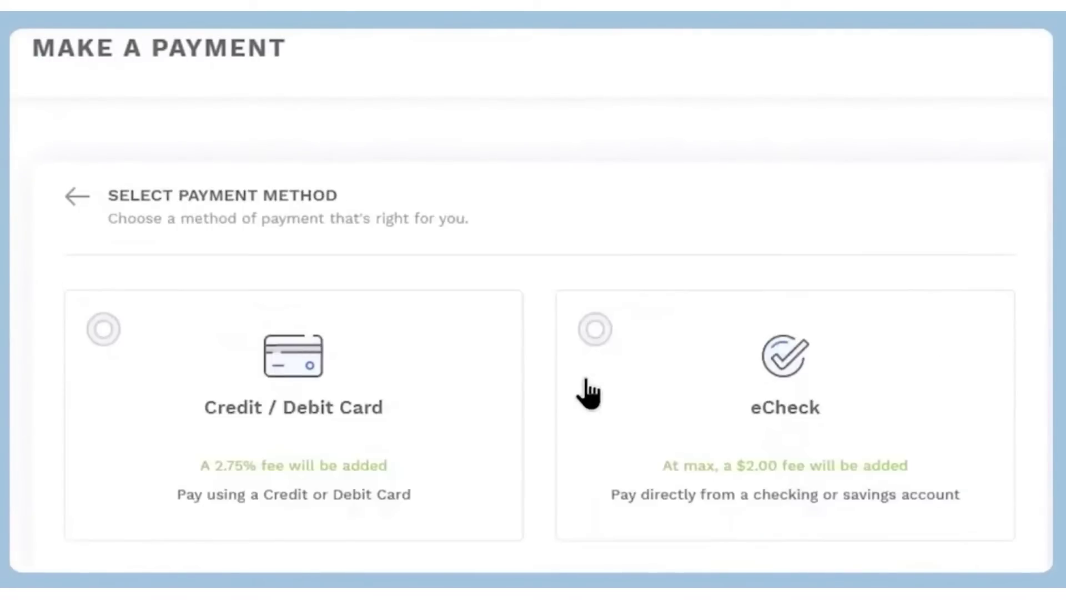
{"action": "left_click", "coordinate": [591, 329]}
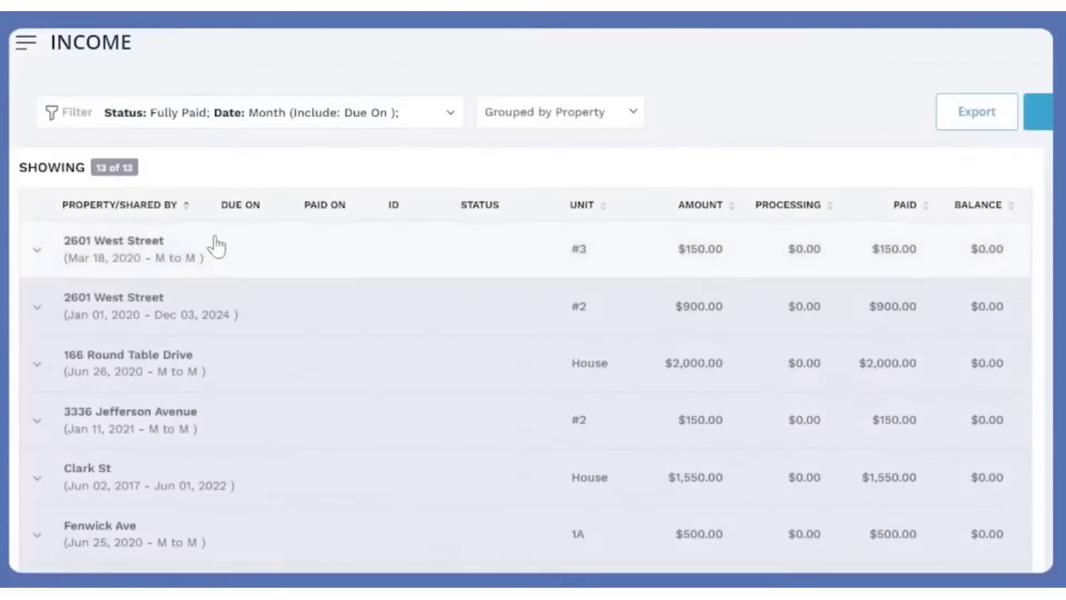
{"action": "left_click", "coordinate": [210, 243]}
{"action": "left_click", "coordinate": [166, 310]}
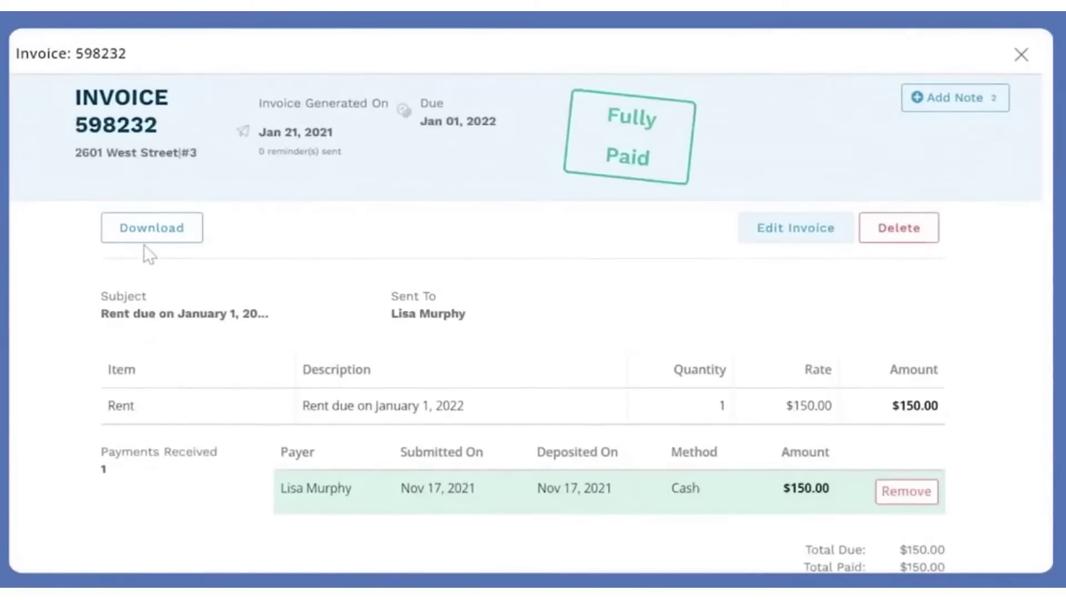
{"action": "left_click", "coordinate": [144, 244]}
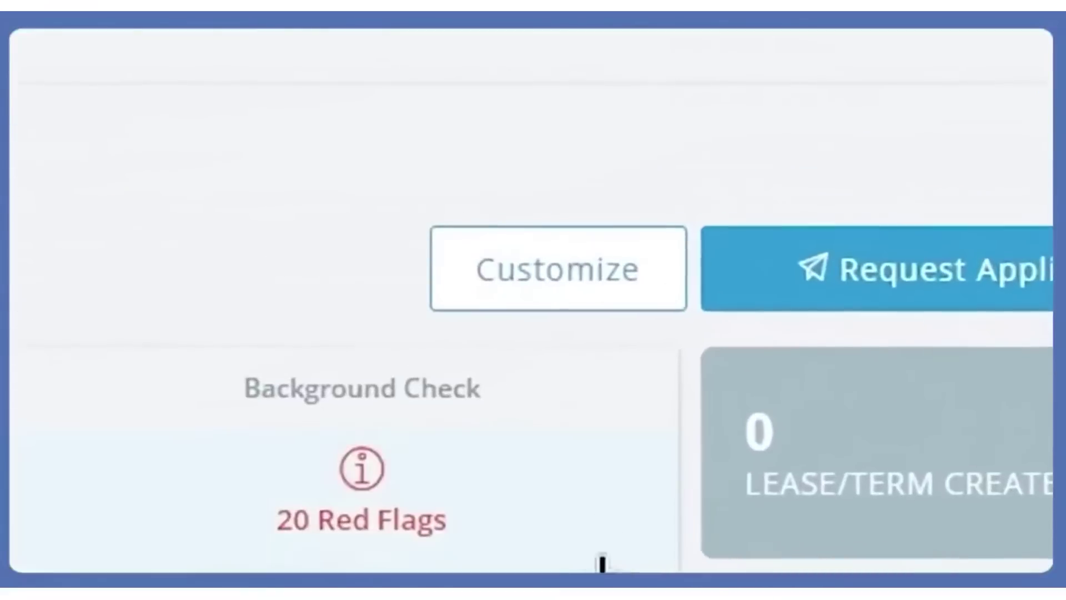
Make Manager's Contact Info a required 'Upload Copy of Photo ID' file uploader
{"action": "left_click", "coordinate": [577, 304]}
{"action": "scroll", "coordinate": [250, 333], "scroll_direction": "down", "scroll_amount": 3}
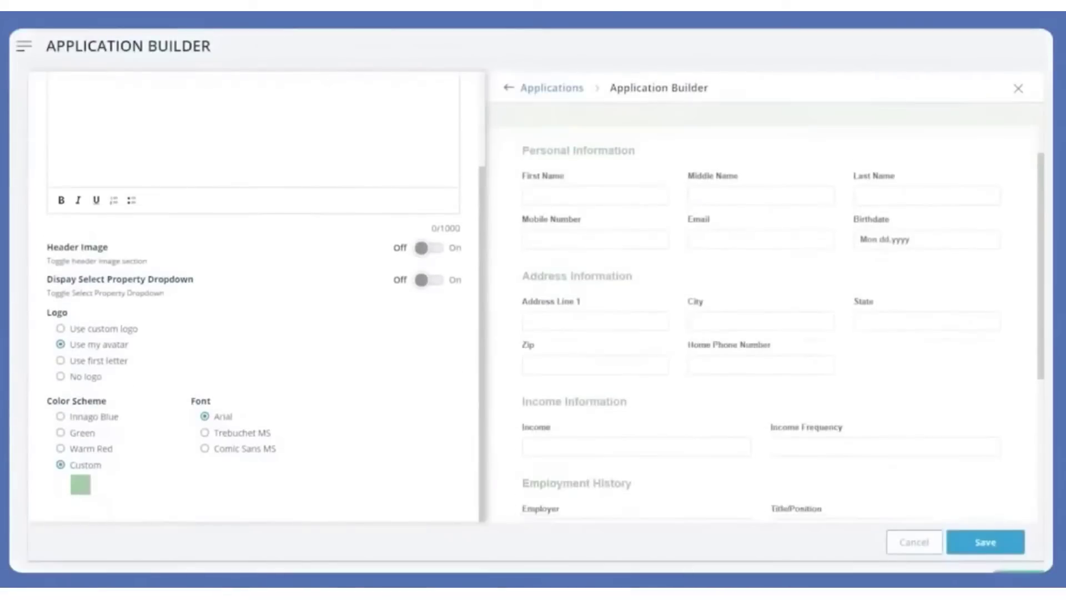
{"action": "scroll", "coordinate": [749, 334], "scroll_direction": "down", "scroll_amount": 5}
{"action": "left_click", "coordinate": [612, 353]}
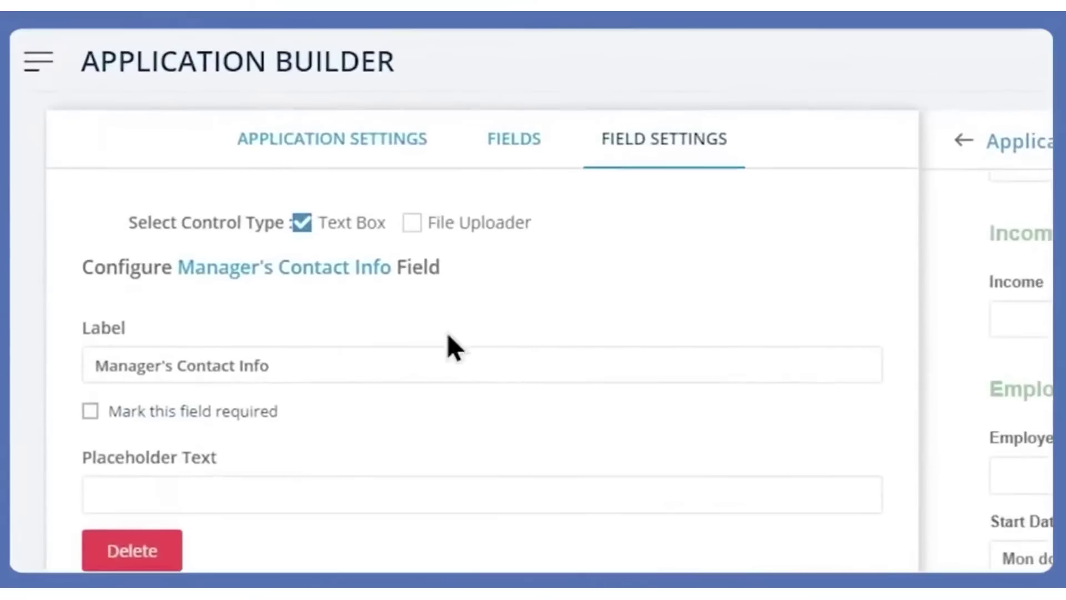
{"action": "left_click", "coordinate": [412, 222]}
{"action": "left_click", "coordinate": [397, 359]}
{"action": "type", "text": "Upload Copy of Photo ID"}
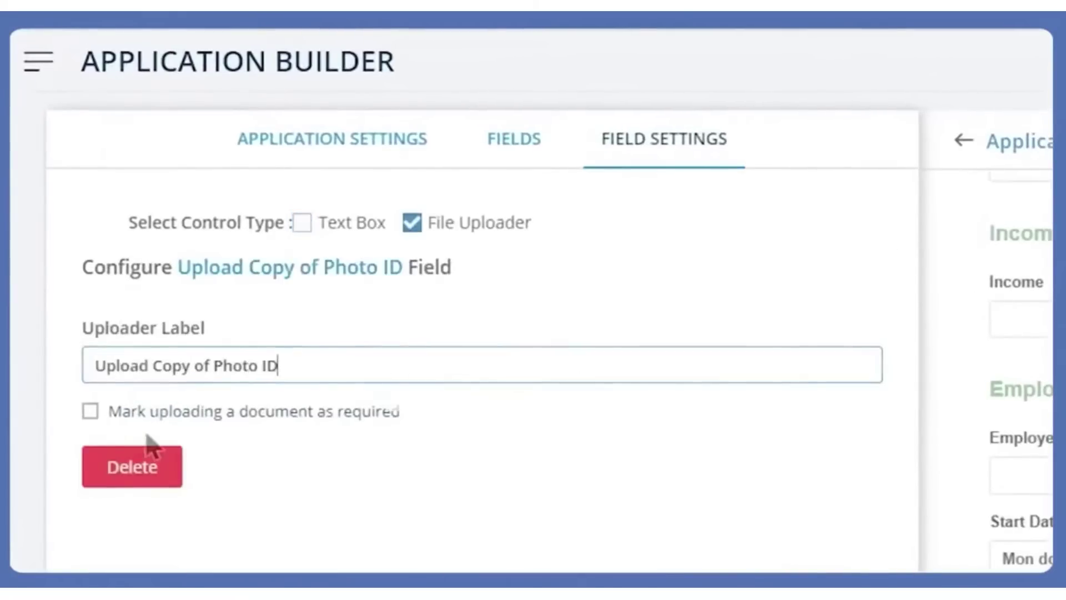
{"action": "left_click", "coordinate": [91, 411]}
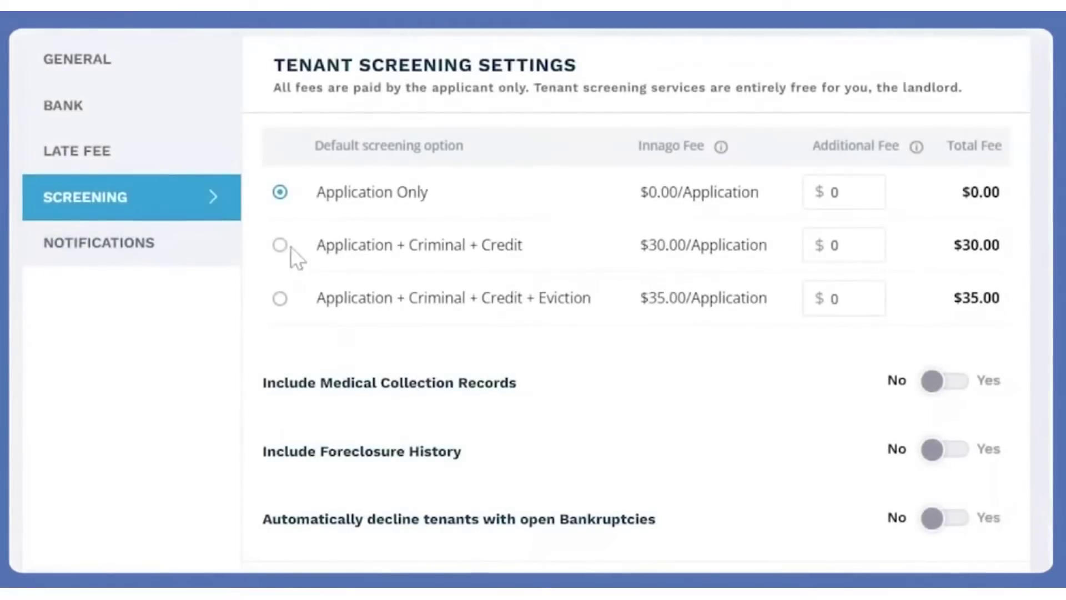
Require criminal, credit and eviction screening and add a required 'Do you own any pets?' question
{"action": "left_click", "coordinate": [279, 298]}
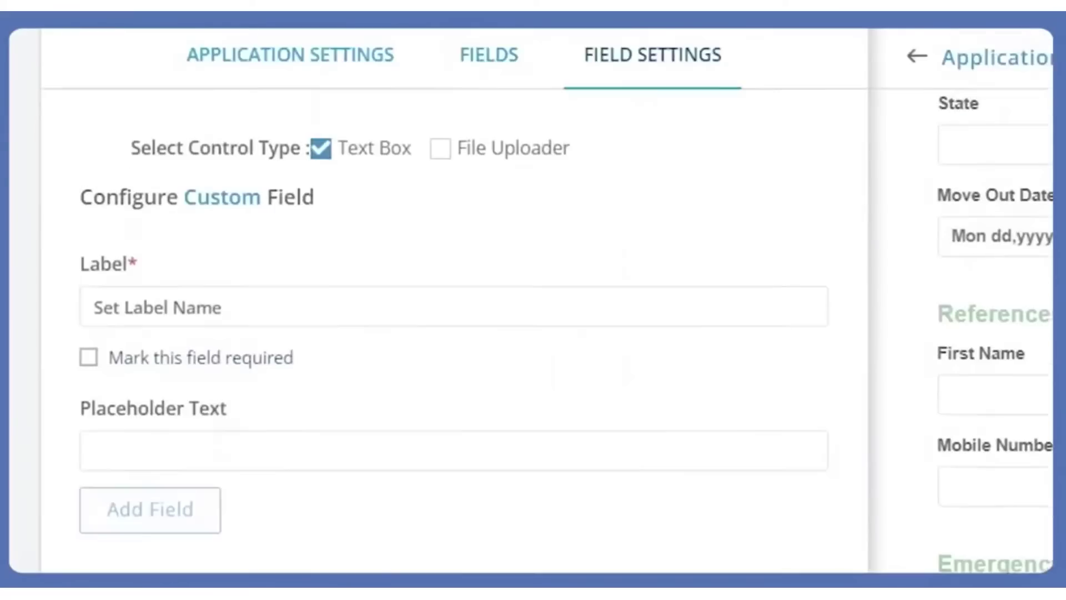
{"action": "type", "text": "Do you own any pets?"}
{"action": "key", "text": "Tab"}
{"action": "type", "text": "An"}
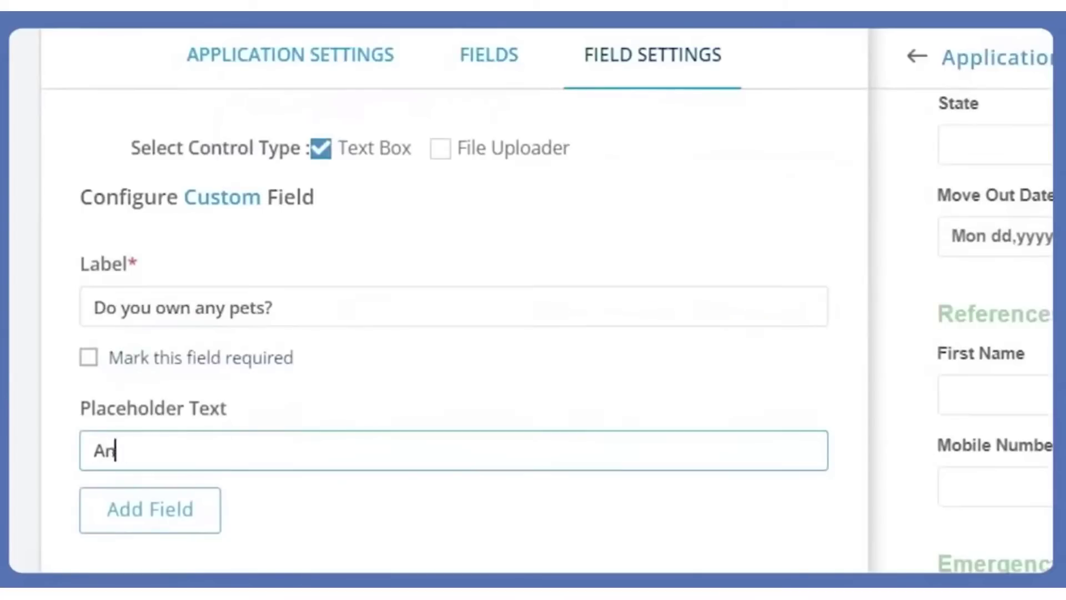
{"action": "type", "text": "swer Yes or No"}
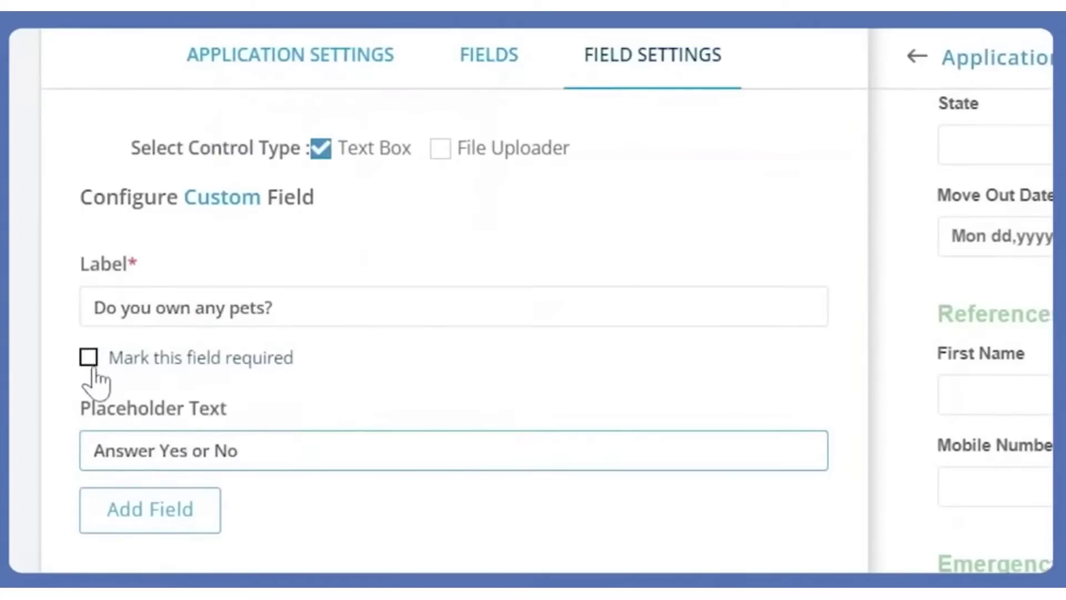
{"action": "left_click", "coordinate": [89, 357]}
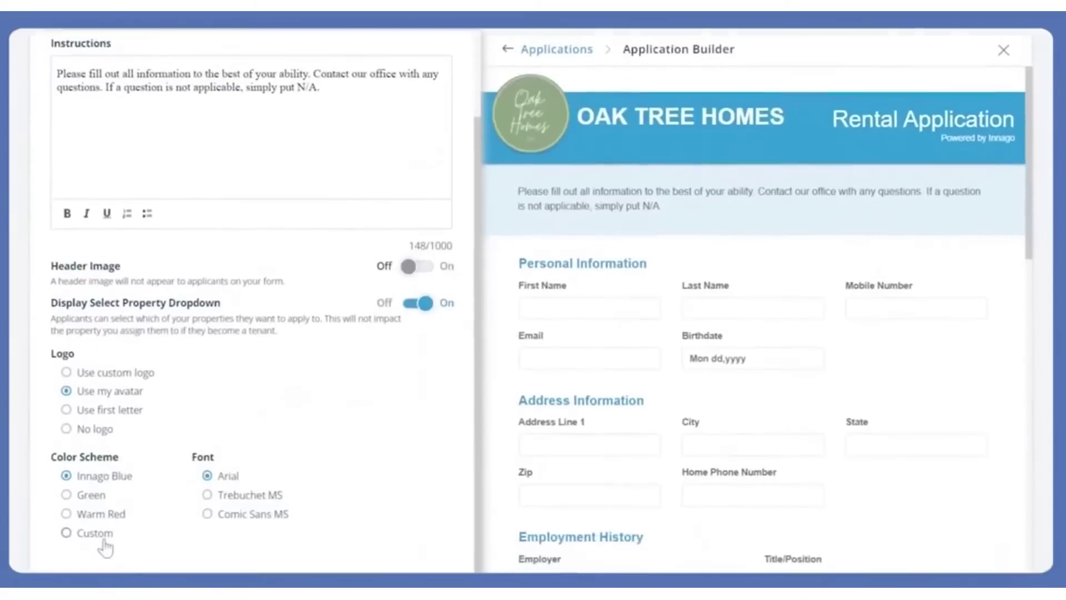
Give the rental application a custom green colour scheme
{"action": "left_click", "coordinate": [99, 491]}
{"action": "left_click", "coordinate": [93, 512]}
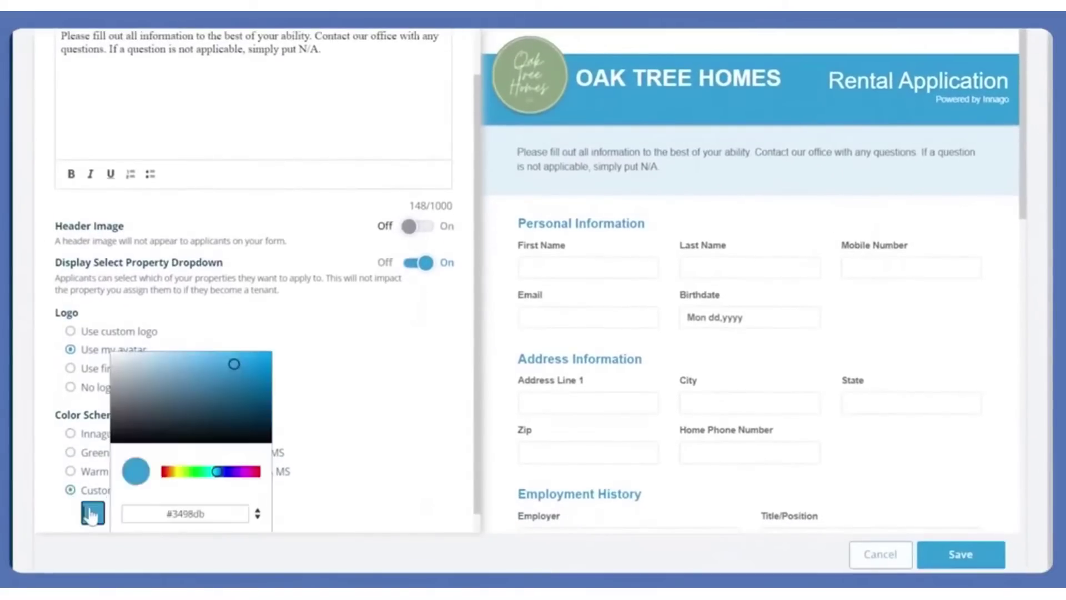
{"action": "left_click_drag", "start_coordinate": [217, 473], "coordinate": [198, 471]}
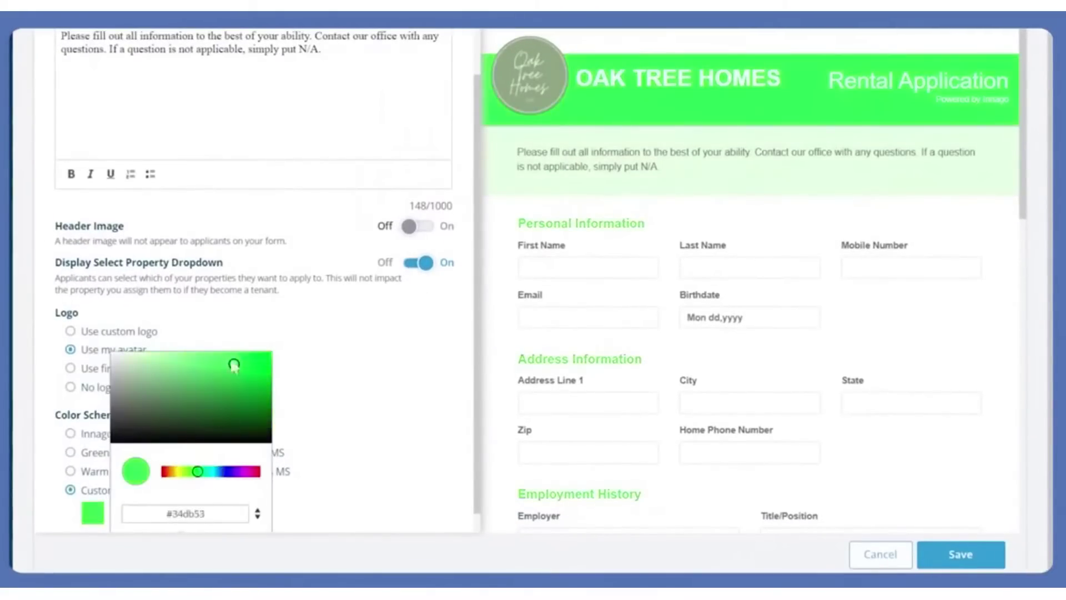
{"action": "left_click_drag", "start_coordinate": [150, 370], "coordinate": [162, 366]}
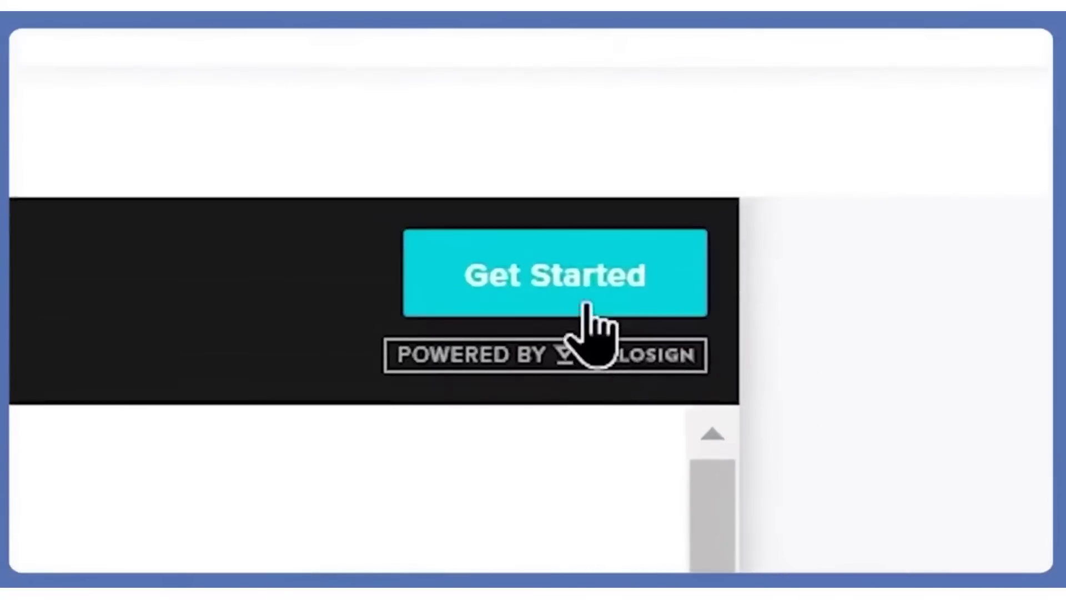
Add a typed tenant signature to the Ohio lease, then agree and submit it
{"action": "left_click", "coordinate": [901, 136]}
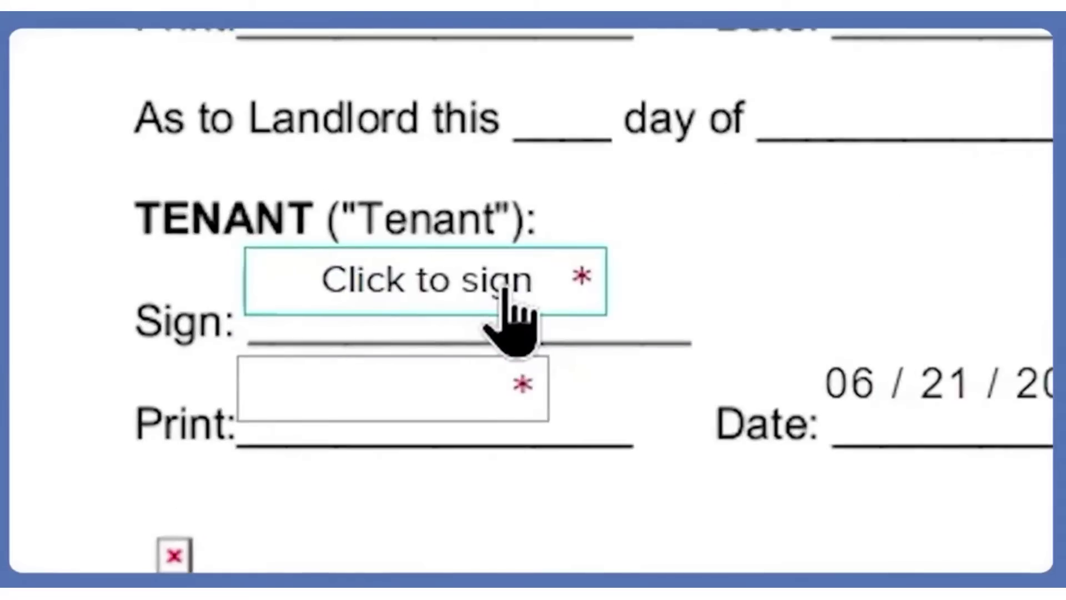
{"action": "left_click", "coordinate": [503, 288]}
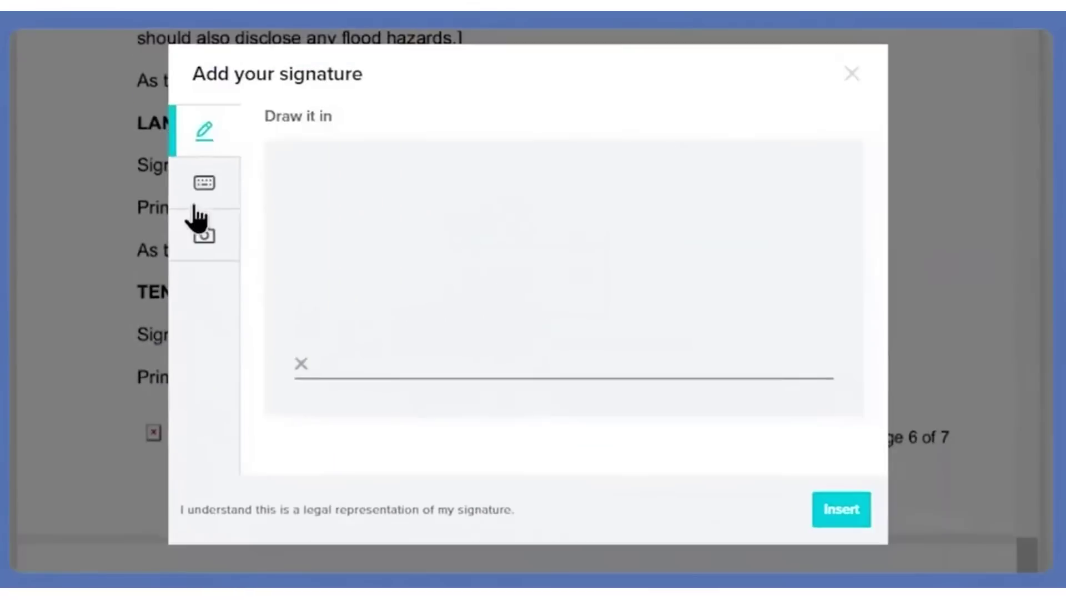
{"action": "left_click", "coordinate": [205, 183]}
{"action": "left_click", "coordinate": [846, 509]}
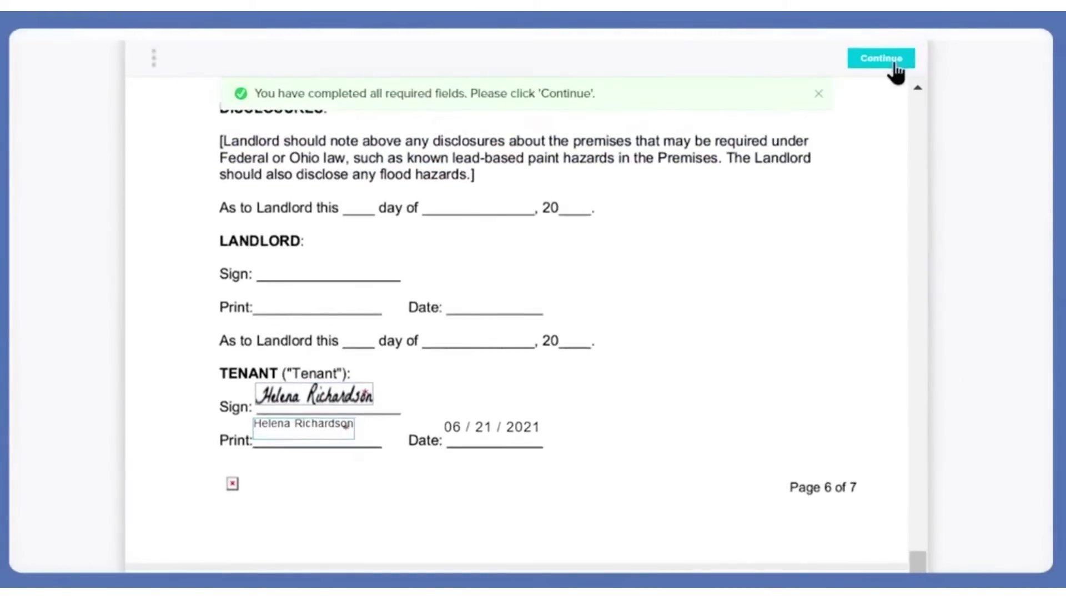
{"action": "left_click", "coordinate": [884, 60]}
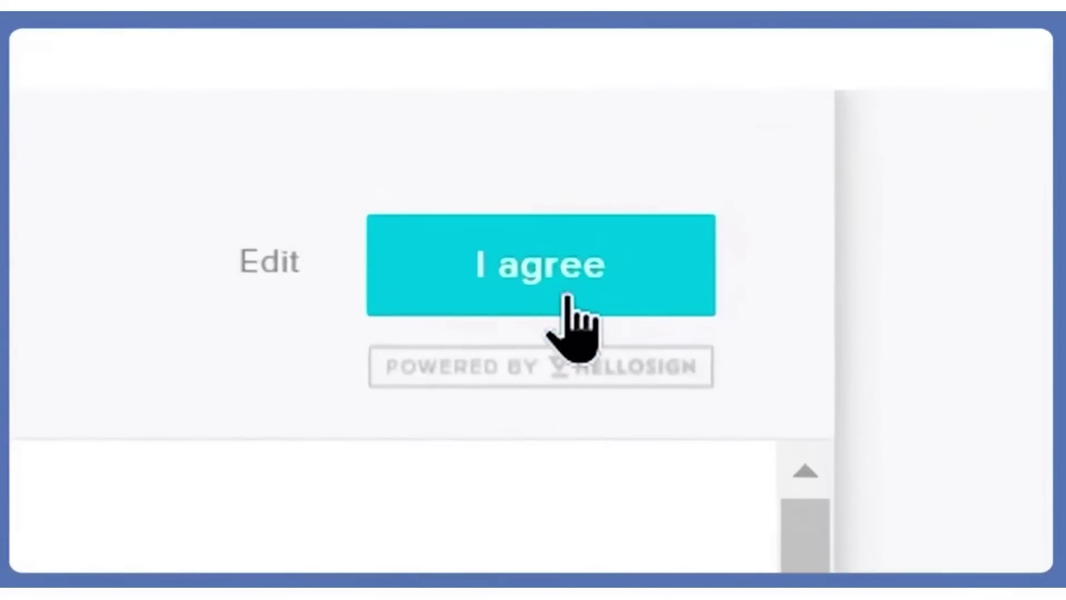
{"action": "left_click", "coordinate": [567, 298]}
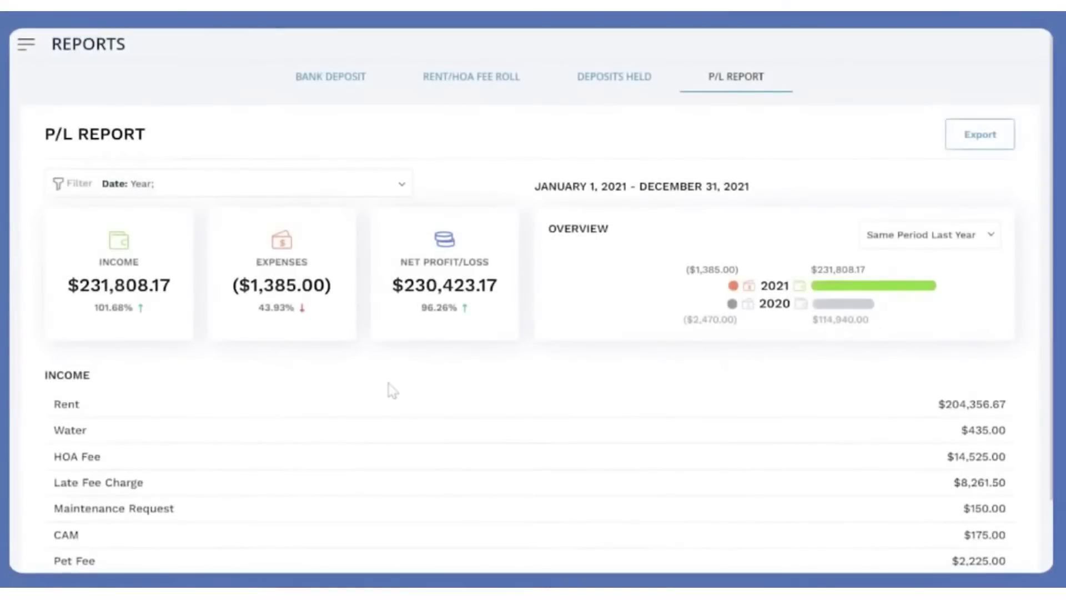
{"action": "scroll", "coordinate": [392, 392], "scroll_direction": "down", "scroll_amount": 2}
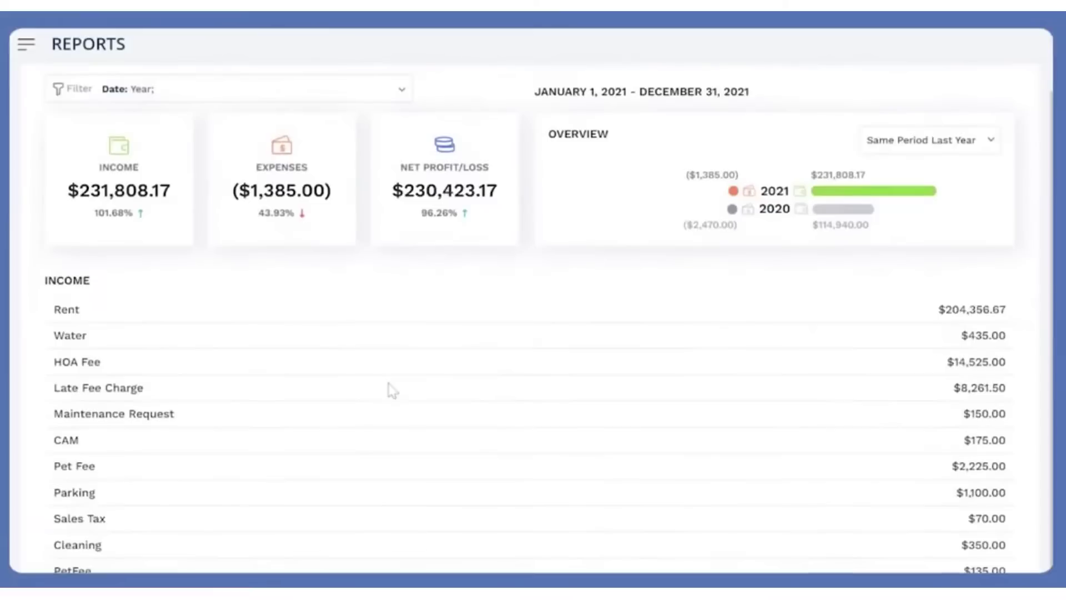
Review the Rent and Late Fee Charge breakdowns and comparison periods, then close the Late Fee breakdown
{"action": "left_click", "coordinate": [87, 313]}
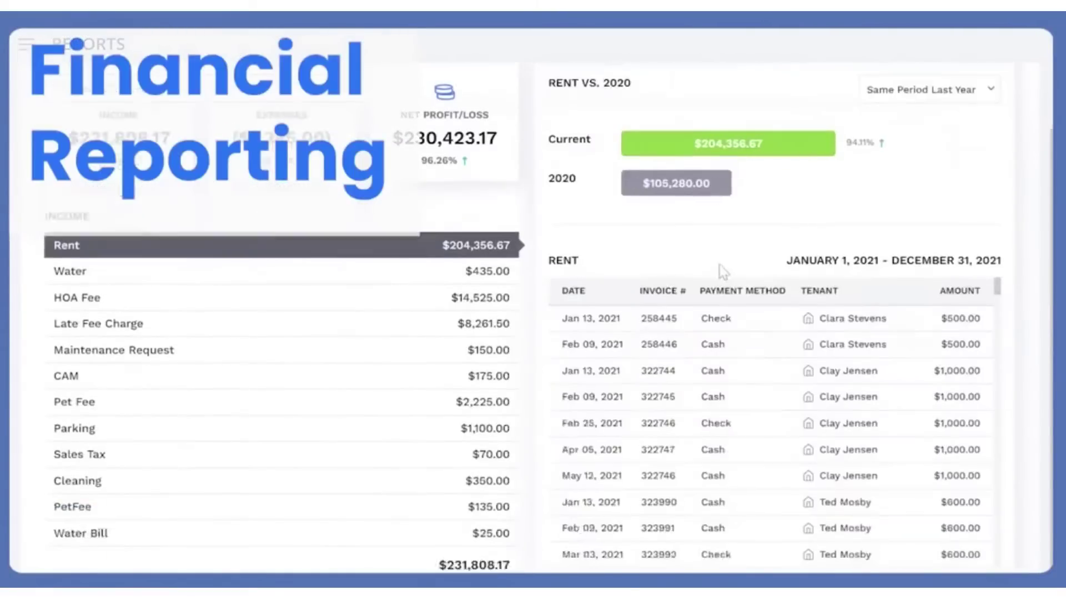
{"action": "scroll", "coordinate": [717, 258], "scroll_direction": "down", "scroll_amount": 2}
{"action": "scroll", "coordinate": [721, 269], "scroll_direction": "down", "scroll_amount": 3}
{"action": "scroll", "coordinate": [722, 269], "scroll_direction": "up", "scroll_amount": 3}
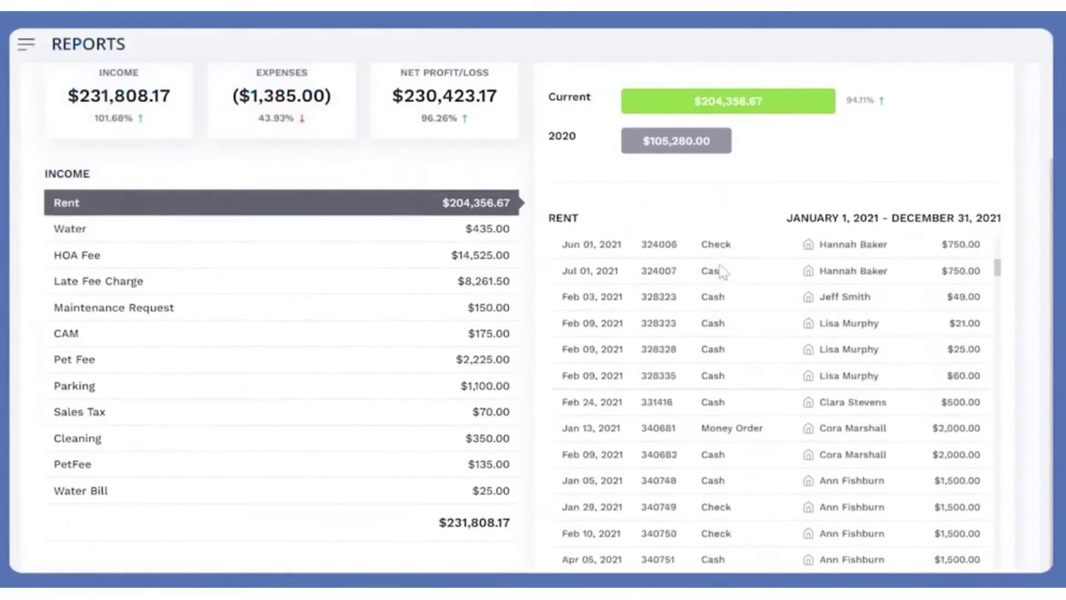
{"action": "scroll", "coordinate": [721, 268], "scroll_direction": "up", "scroll_amount": 2}
{"action": "scroll", "coordinate": [725, 232], "scroll_direction": "up", "scroll_amount": 3}
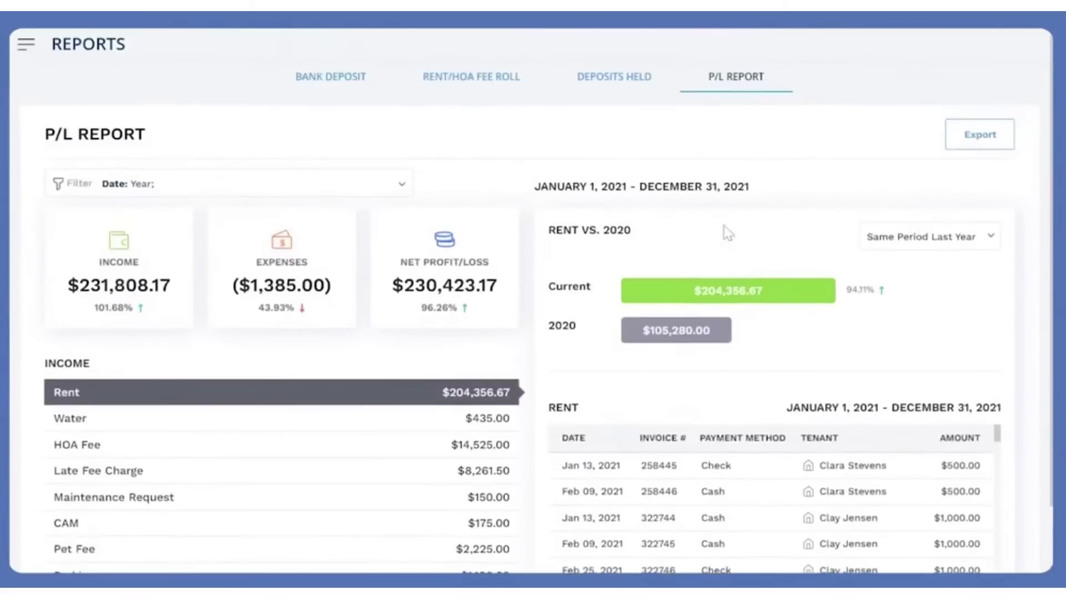
{"action": "left_click", "coordinate": [919, 242]}
{"action": "scroll", "coordinate": [175, 482], "scroll_direction": "down", "scroll_amount": 4}
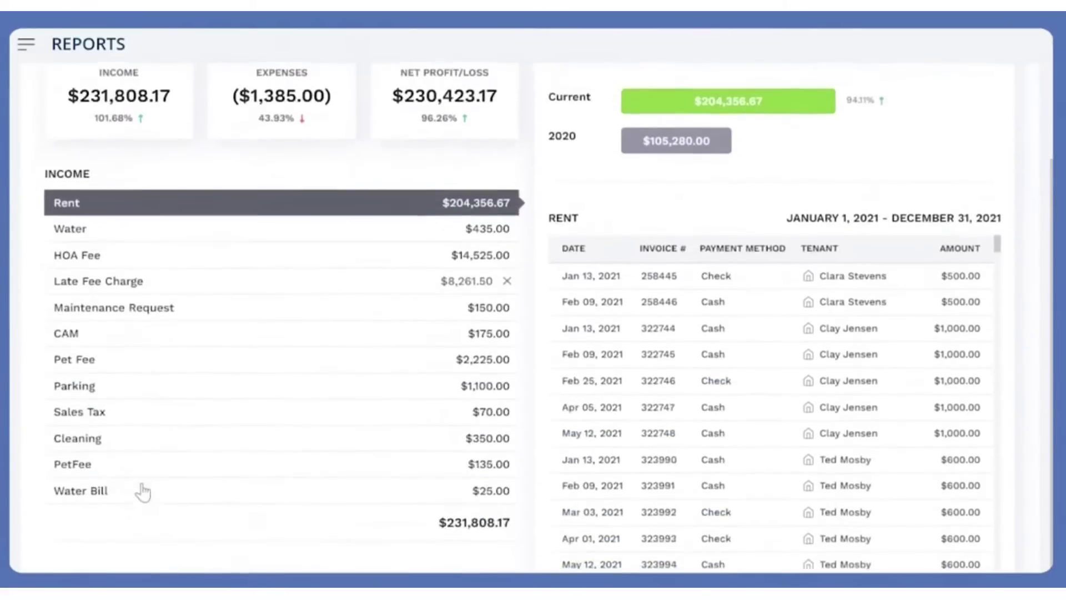
{"action": "scroll", "coordinate": [142, 492], "scroll_direction": "down", "scroll_amount": 2}
{"action": "scroll", "coordinate": [86, 393], "scroll_direction": "up", "scroll_amount": 2}
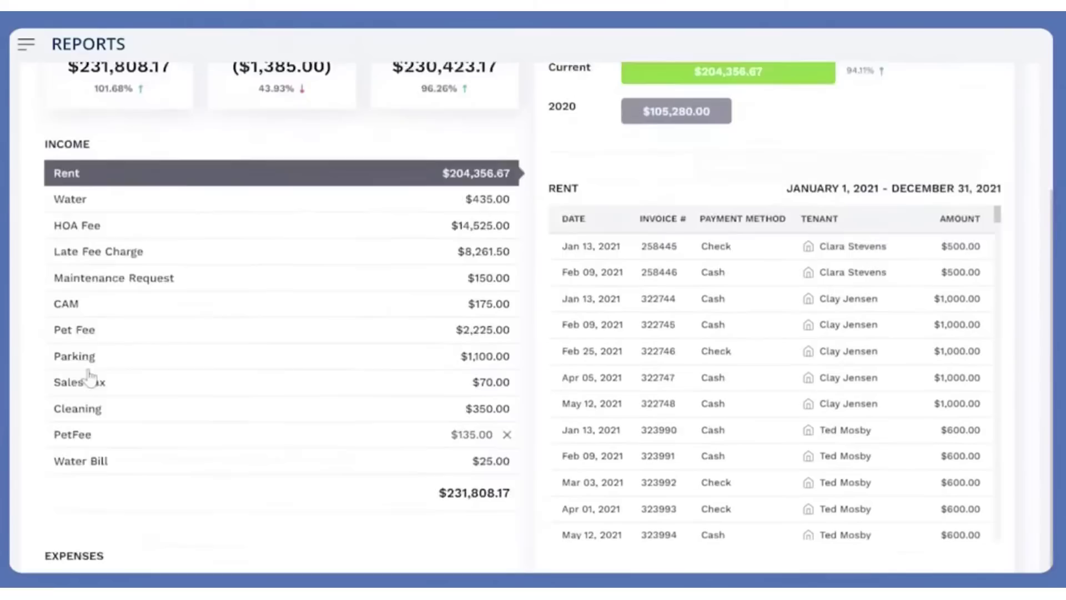
{"action": "left_click", "coordinate": [90, 280]}
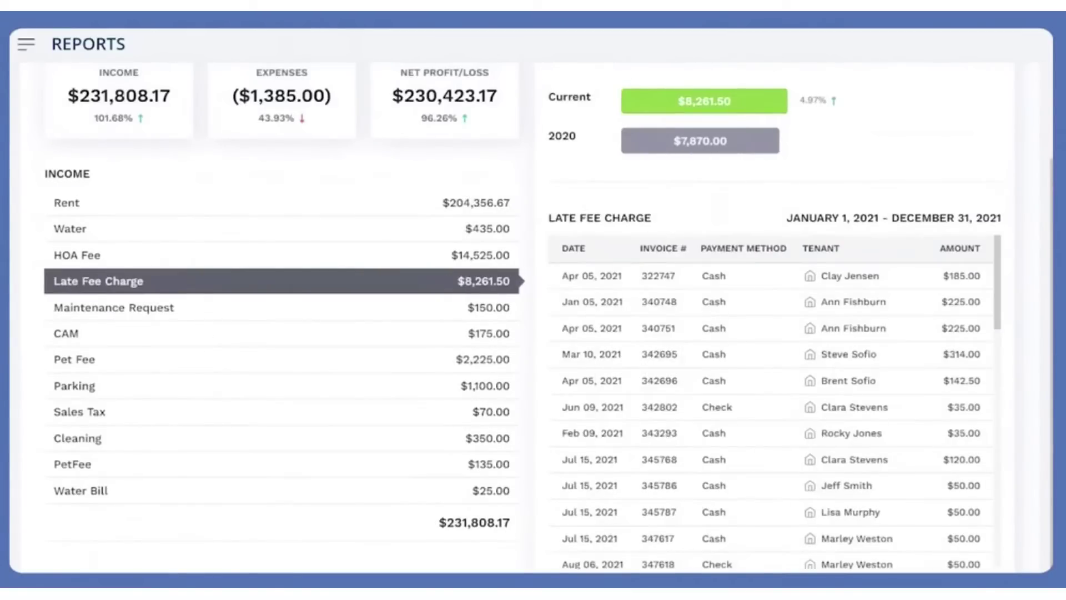
{"action": "scroll", "coordinate": [898, 372], "scroll_direction": "down", "scroll_amount": 5}
{"action": "scroll", "coordinate": [898, 372], "scroll_direction": "down", "scroll_amount": 5}
{"action": "scroll", "coordinate": [898, 371], "scroll_direction": "down", "scroll_amount": 5}
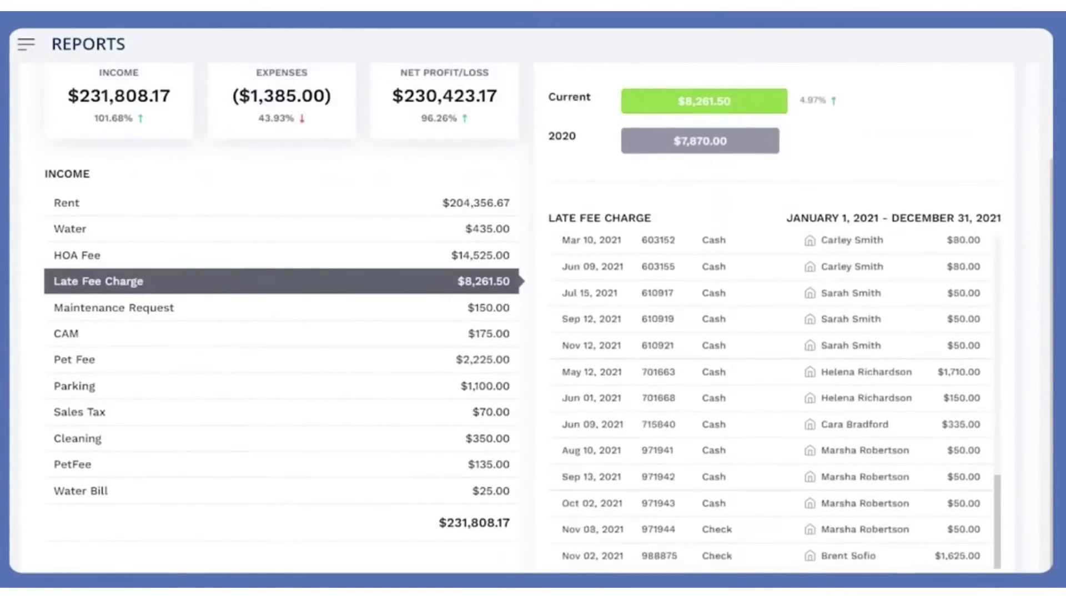
{"action": "scroll", "coordinate": [897, 373], "scroll_direction": "up", "scroll_amount": 15}
{"action": "scroll", "coordinate": [946, 203], "scroll_direction": "up", "scroll_amount": 3}
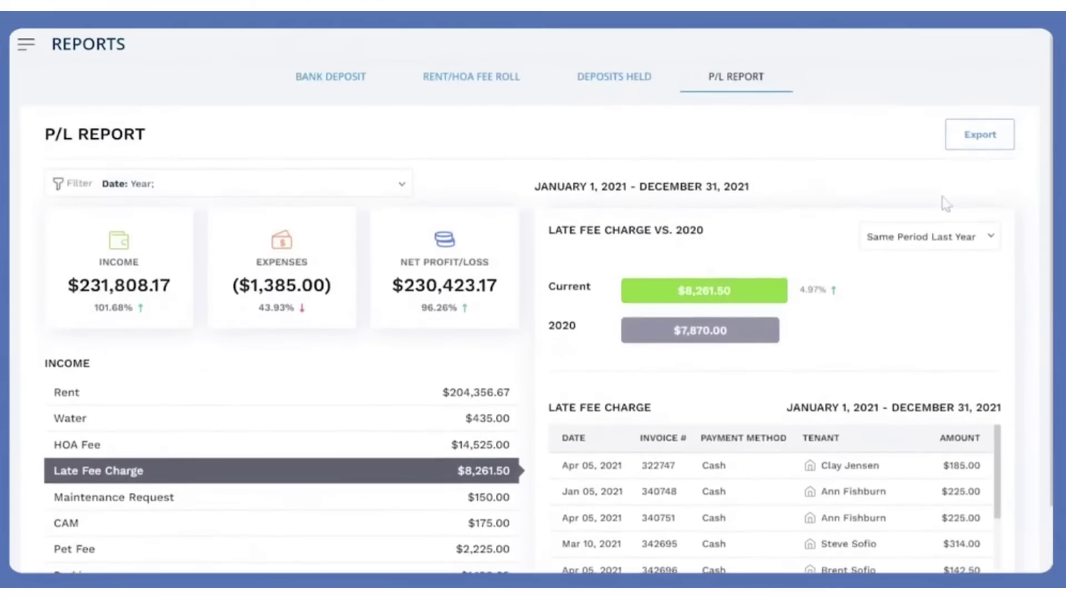
{"action": "left_click", "coordinate": [372, 468]}
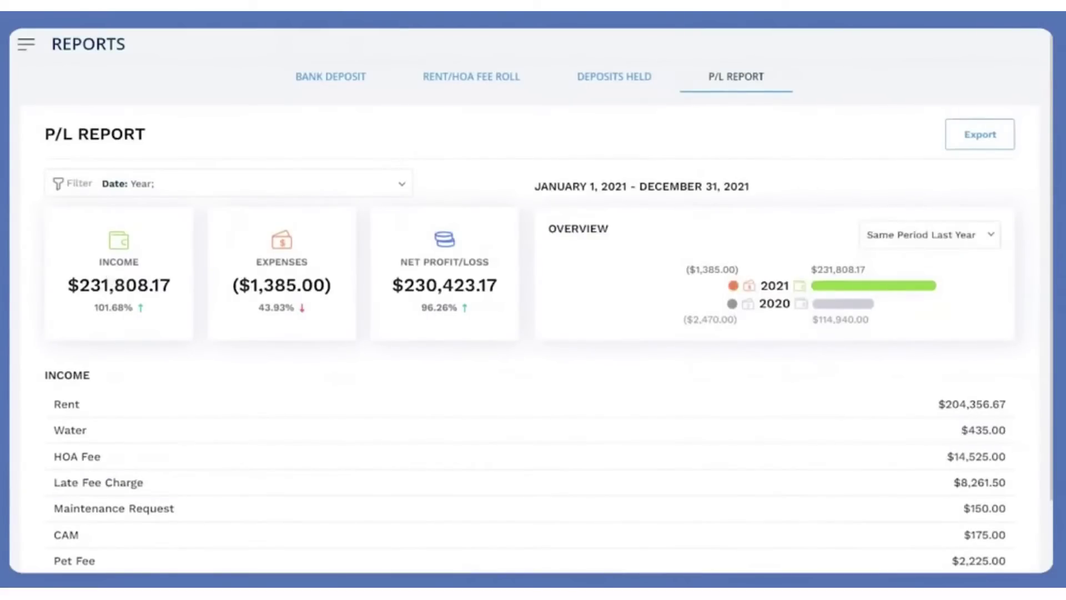
Open the report filters, then add Company Name, Company Email and Company Phone tokens to the reminder
{"action": "left_click", "coordinate": [377, 185]}
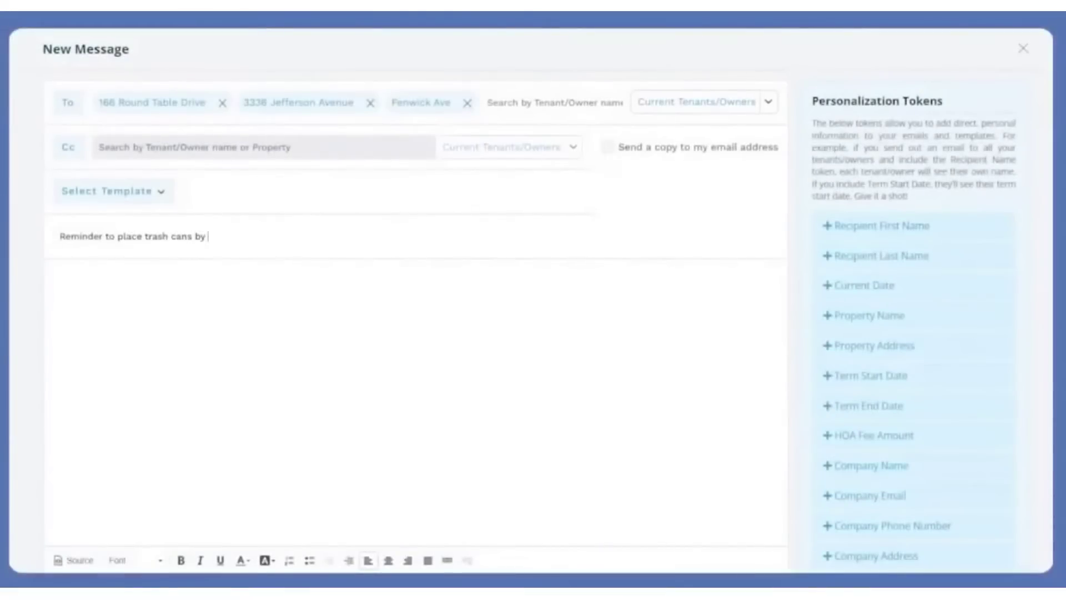
{"action": "type", "text": "side of road"}
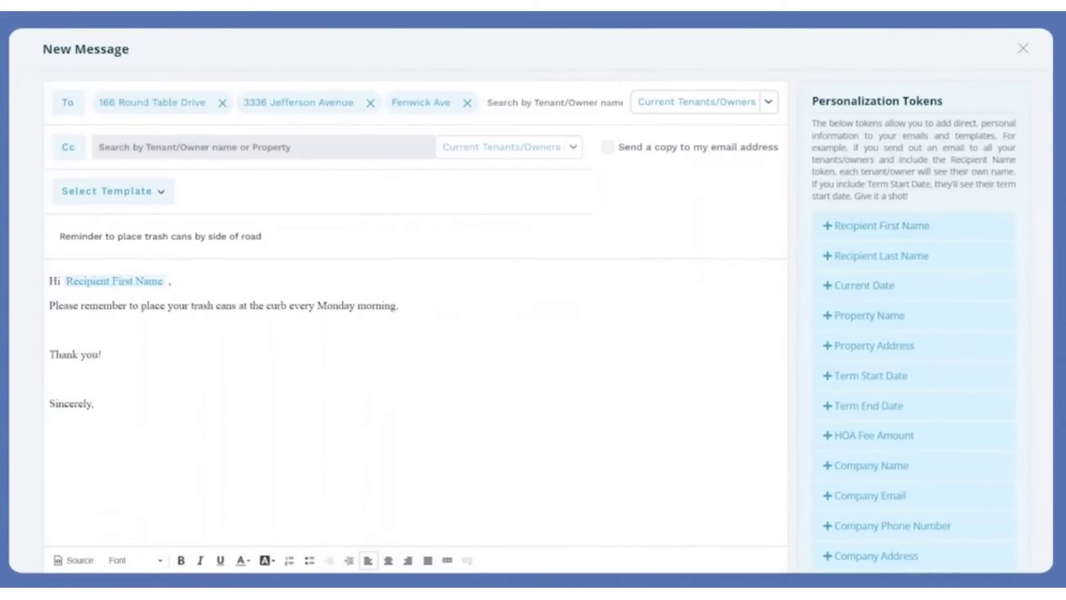
{"action": "left_click", "coordinate": [866, 467]}
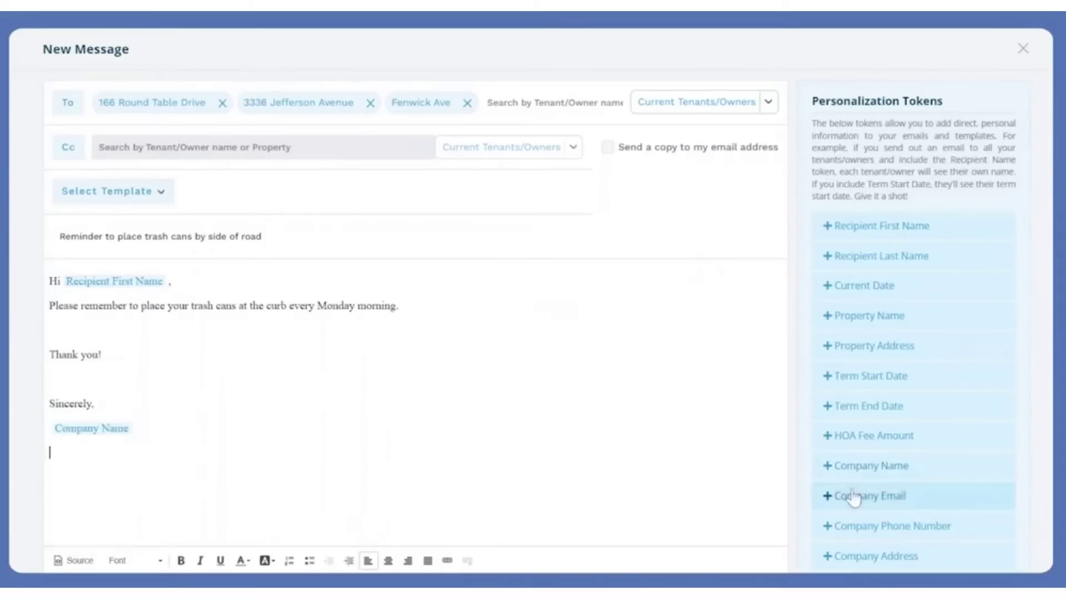
{"action": "left_click", "coordinate": [852, 497]}
{"action": "left_click", "coordinate": [858, 525]}
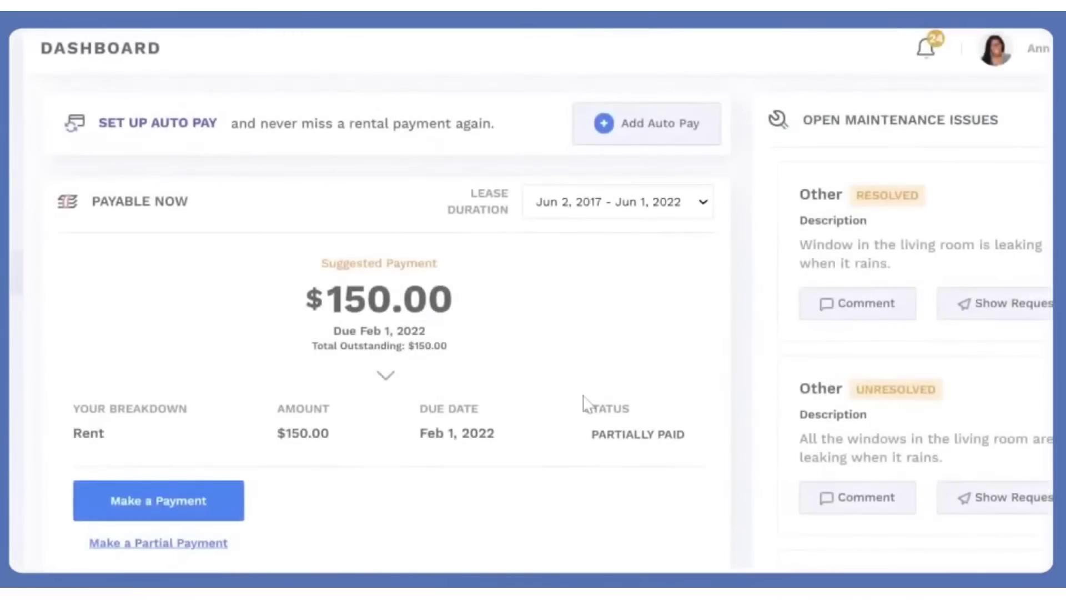
Open the rent payment page, then mark the maintenance request as Plumbing with entry permission
{"action": "left_click", "coordinate": [167, 507]}
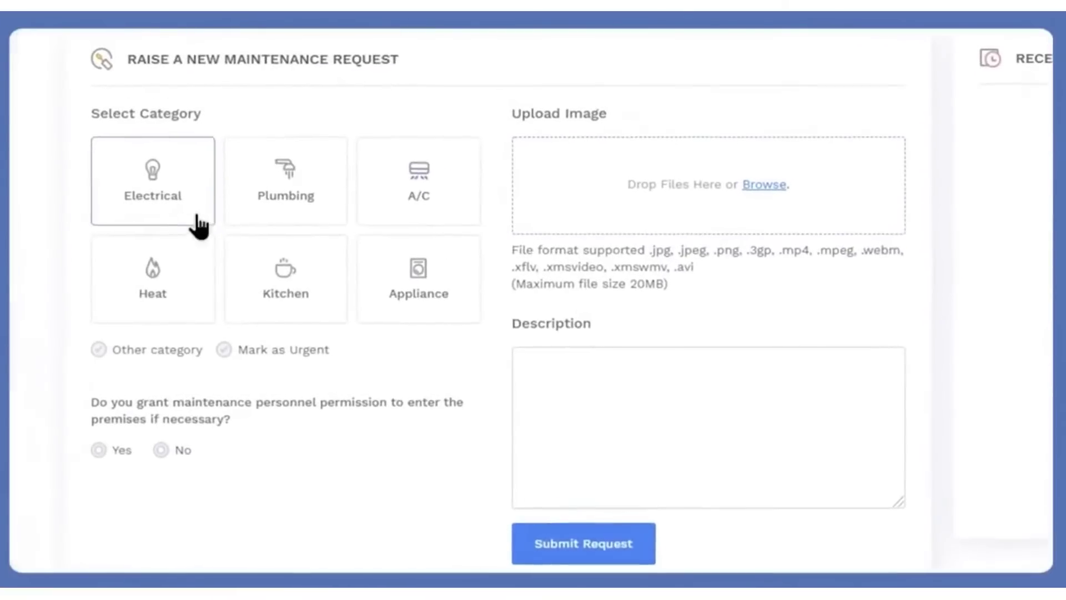
{"action": "left_click", "coordinate": [249, 218]}
{"action": "left_click", "coordinate": [97, 451]}
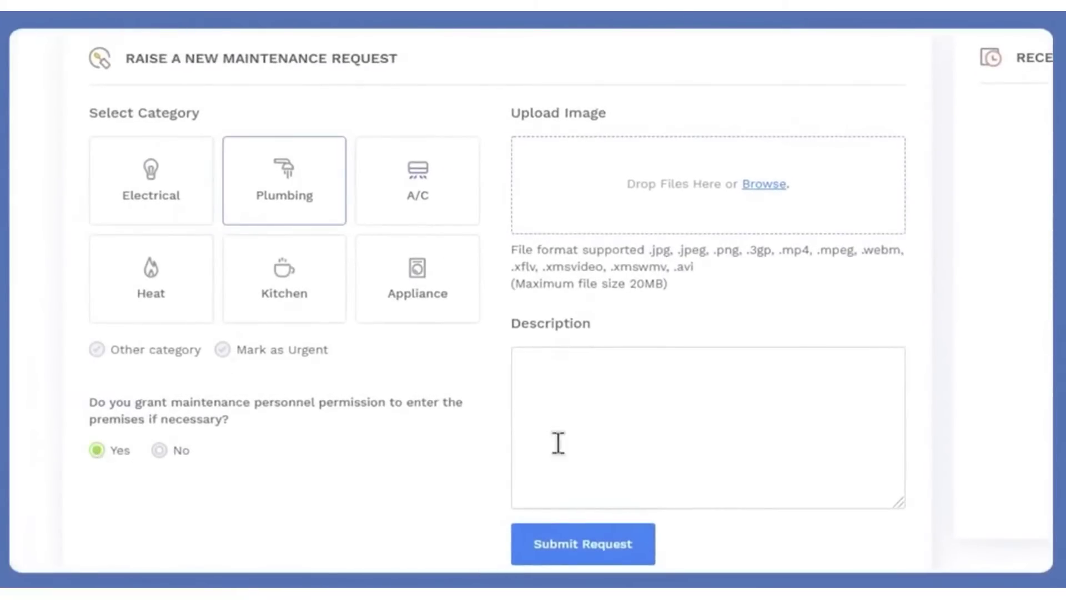
Attach the sink photo from Downloads, describe the broken spout, and submit the request
{"action": "left_click", "coordinate": [771, 187]}
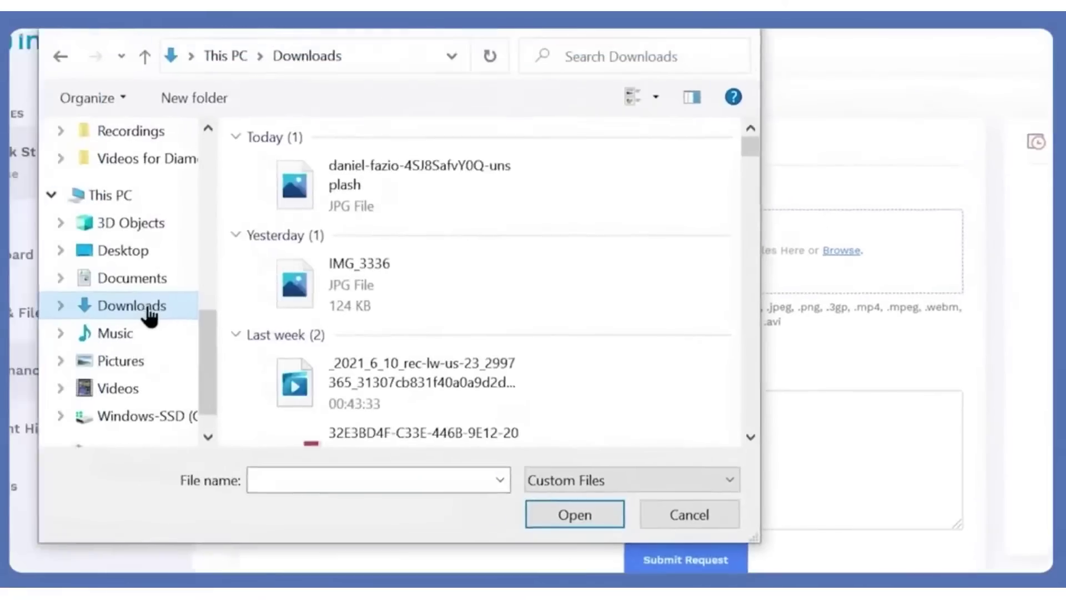
{"action": "left_click", "coordinate": [417, 184]}
{"action": "left_click", "coordinate": [574, 514]}
{"action": "left_click", "coordinate": [414, 267]}
{"action": "type", "text": "The"}
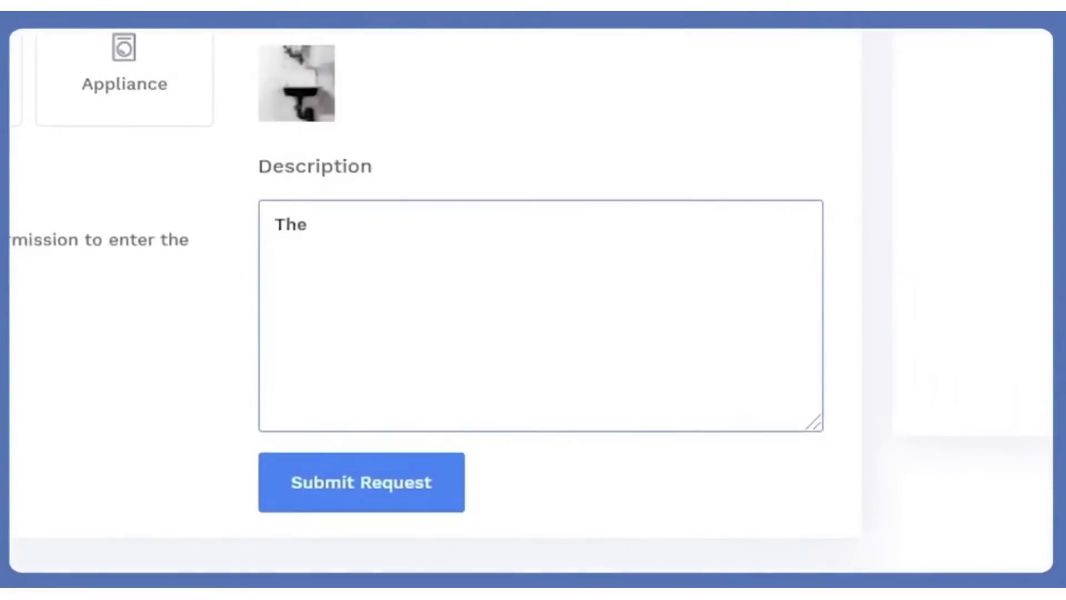
{"action": "type", "text": " spout on the sink is broken in the basement bathroom."}
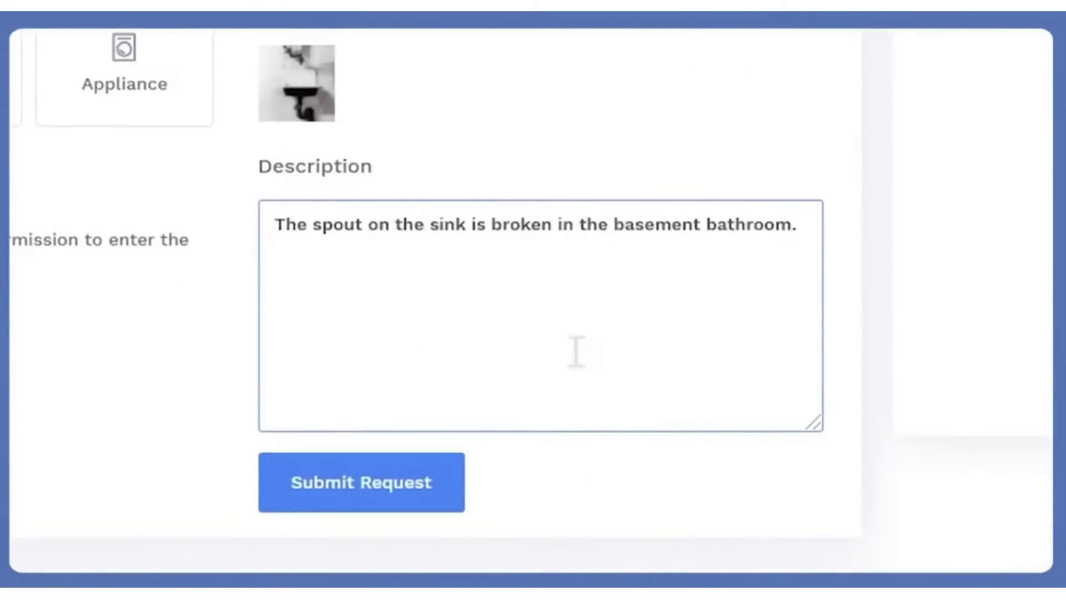
{"action": "left_click", "coordinate": [376, 499]}
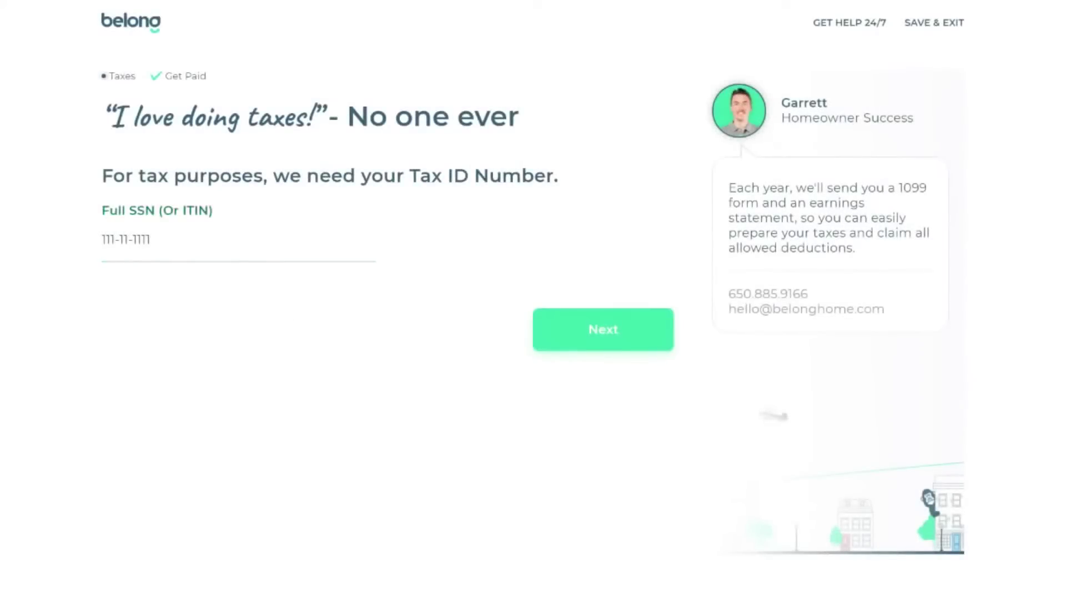
Submit the tax ID and link the Sandbox Test Bank Plaid Checking account via Plaid login
{"action": "left_click", "coordinate": [547, 344]}
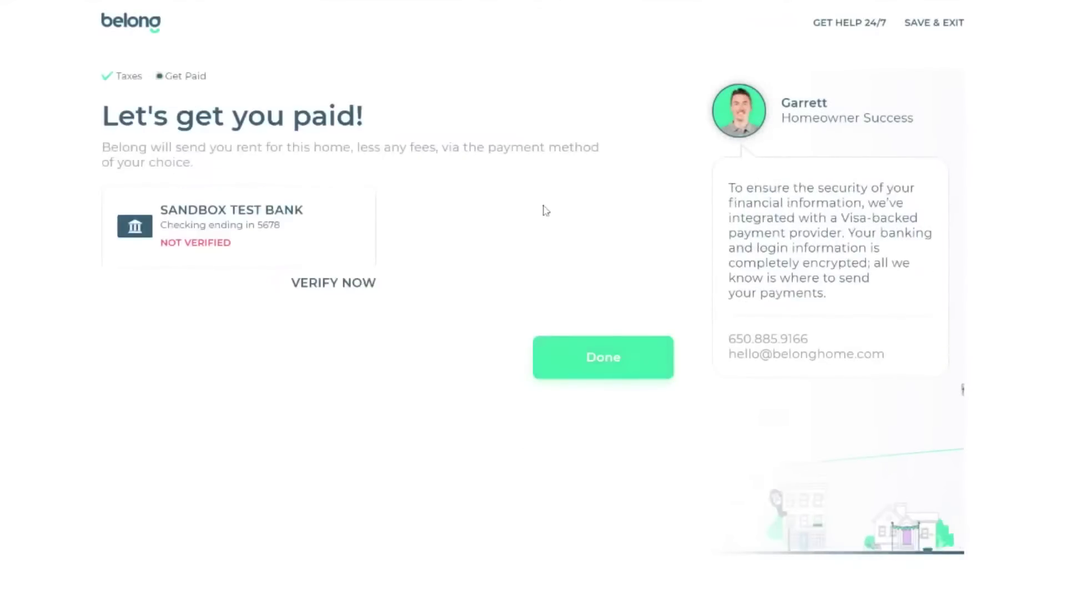
{"action": "left_click", "coordinate": [328, 497]}
{"action": "type", "text": "user_good"}
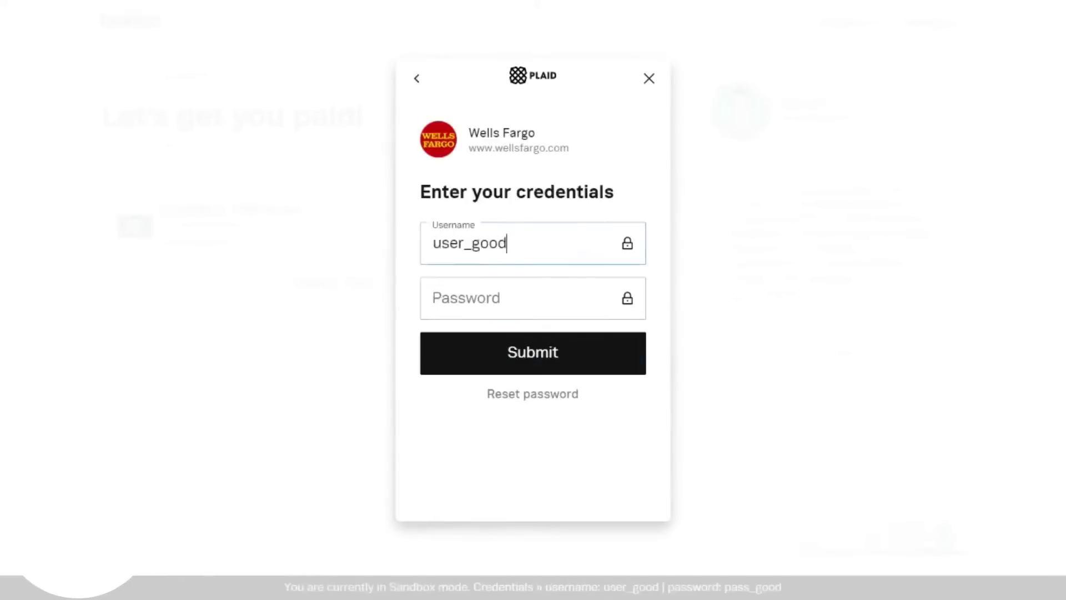
{"action": "left_click", "coordinate": [505, 359]}
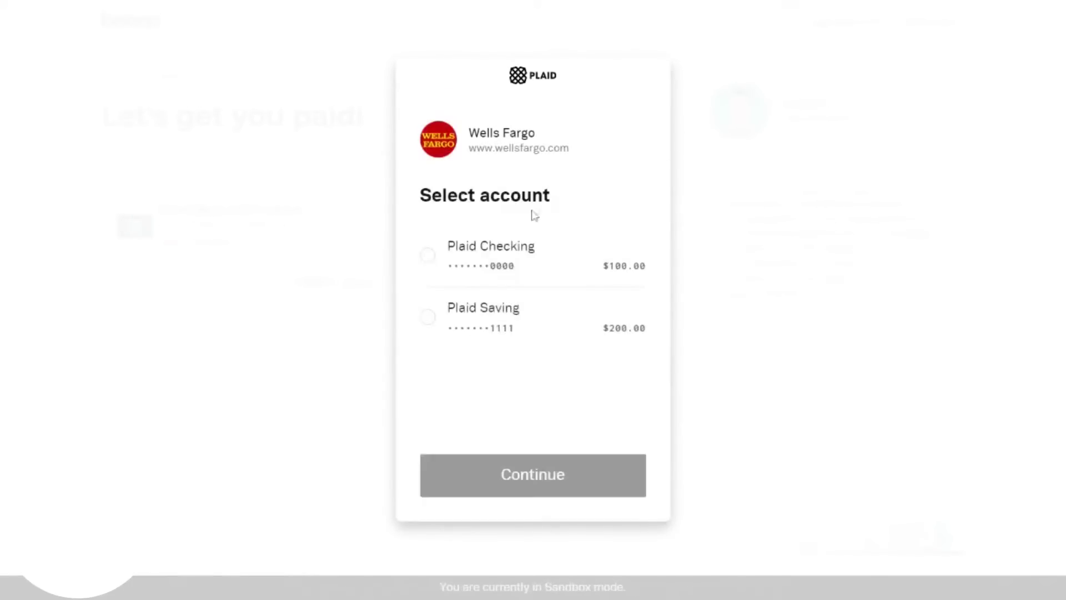
{"action": "left_click", "coordinate": [512, 255]}
{"action": "left_click", "coordinate": [547, 475]}
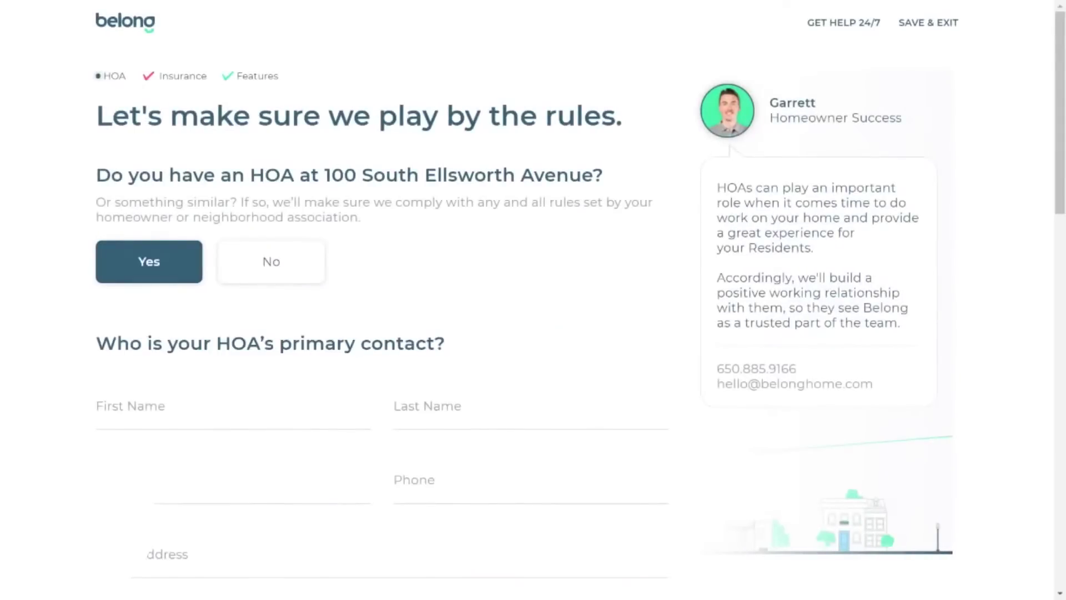
{"action": "scroll", "coordinate": [517, 220], "scroll_direction": "down", "scroll_amount": 3}
{"action": "scroll", "coordinate": [517, 219], "scroll_direction": "down", "scroll_amount": 4}
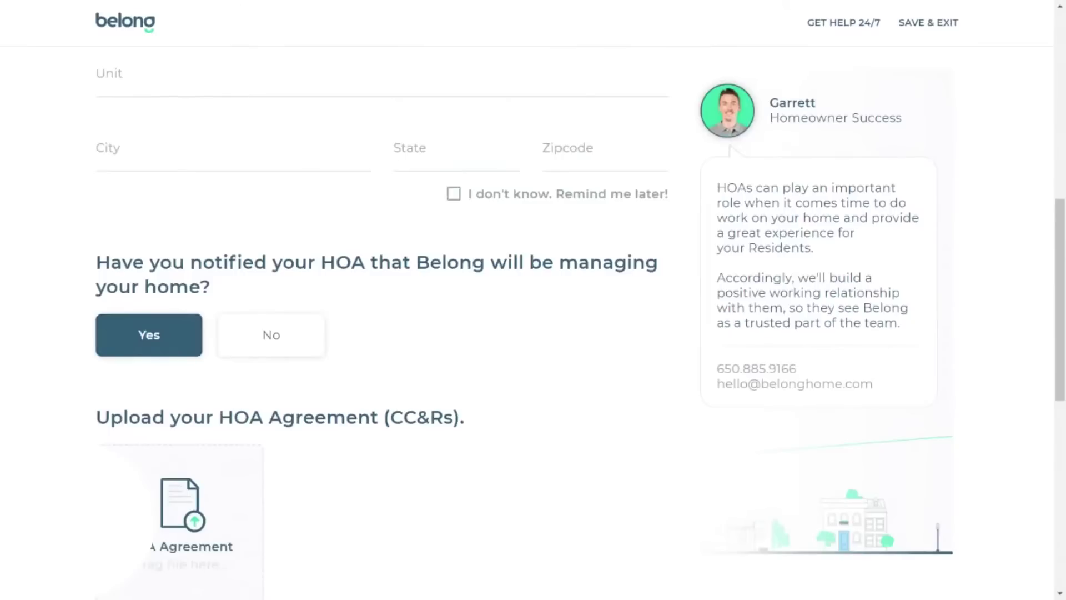
{"action": "scroll", "coordinate": [418, 270], "scroll_direction": "down", "scroll_amount": 2}
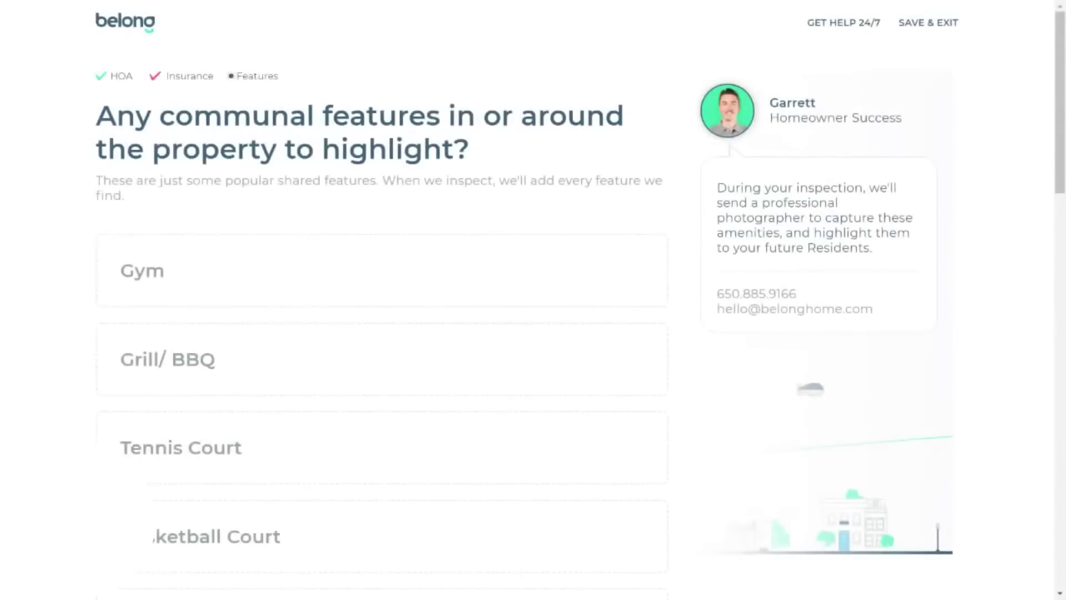
{"action": "scroll", "coordinate": [316, 314], "scroll_direction": "down", "scroll_amount": 8}
{"action": "scroll", "coordinate": [340, 316], "scroll_direction": "down", "scroll_amount": 5}
{"action": "scroll", "coordinate": [397, 453], "scroll_direction": "down", "scroll_amount": 4}
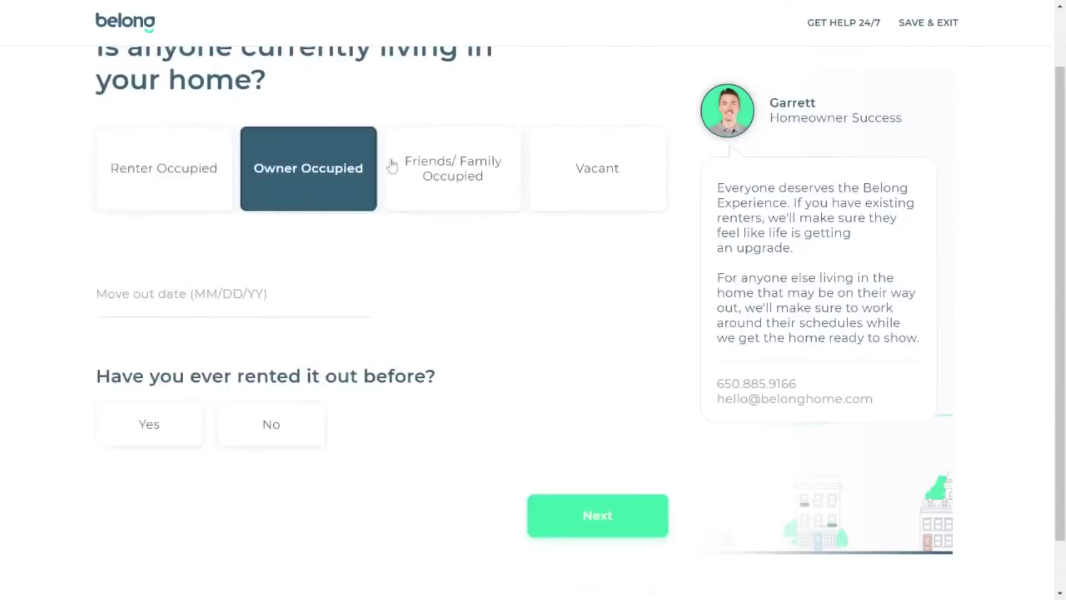
Mark the home as previously rented, record occupants and a second contact, rate the relationship, answer no
{"action": "left_click", "coordinate": [183, 365]}
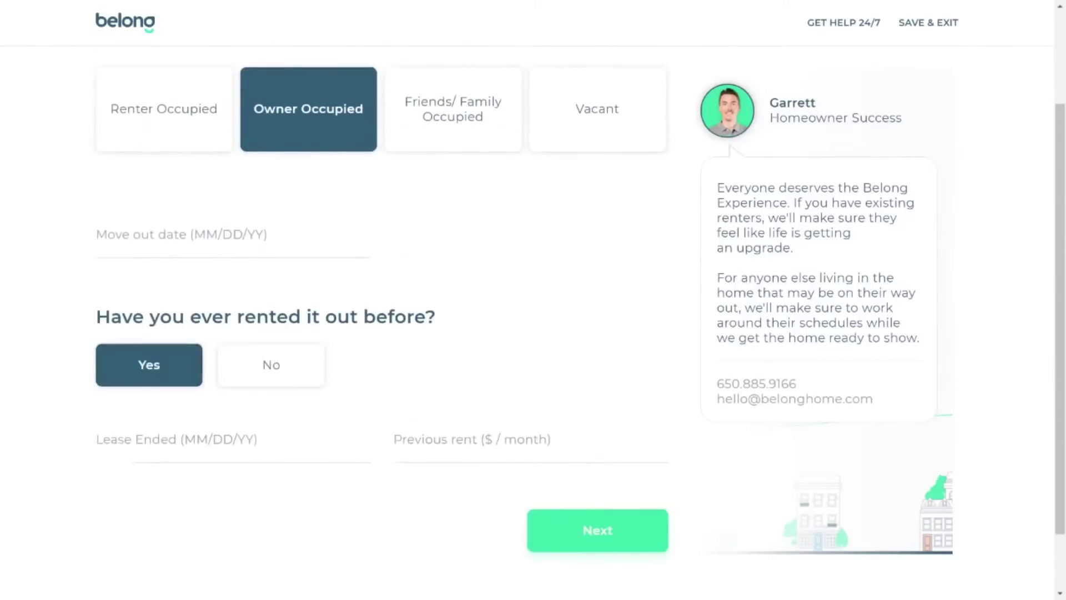
{"action": "left_click", "coordinate": [503, 284]}
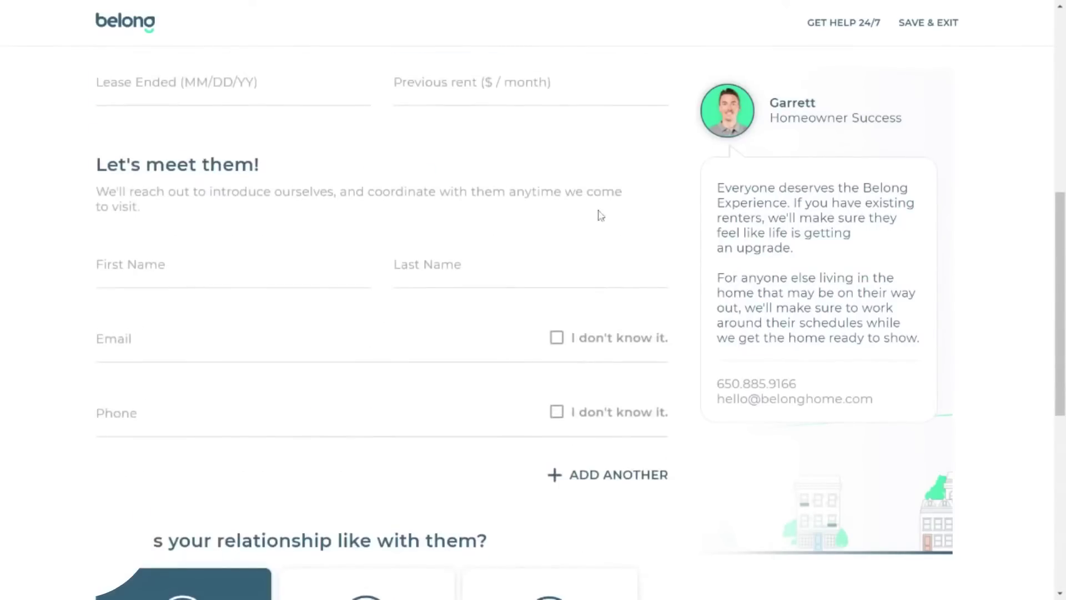
{"action": "scroll", "coordinate": [598, 214], "scroll_direction": "down", "scroll_amount": 1}
{"action": "left_click", "coordinate": [614, 405]}
{"action": "scroll", "coordinate": [606, 285], "scroll_direction": "down", "scroll_amount": 3}
{"action": "left_click", "coordinate": [606, 286]}
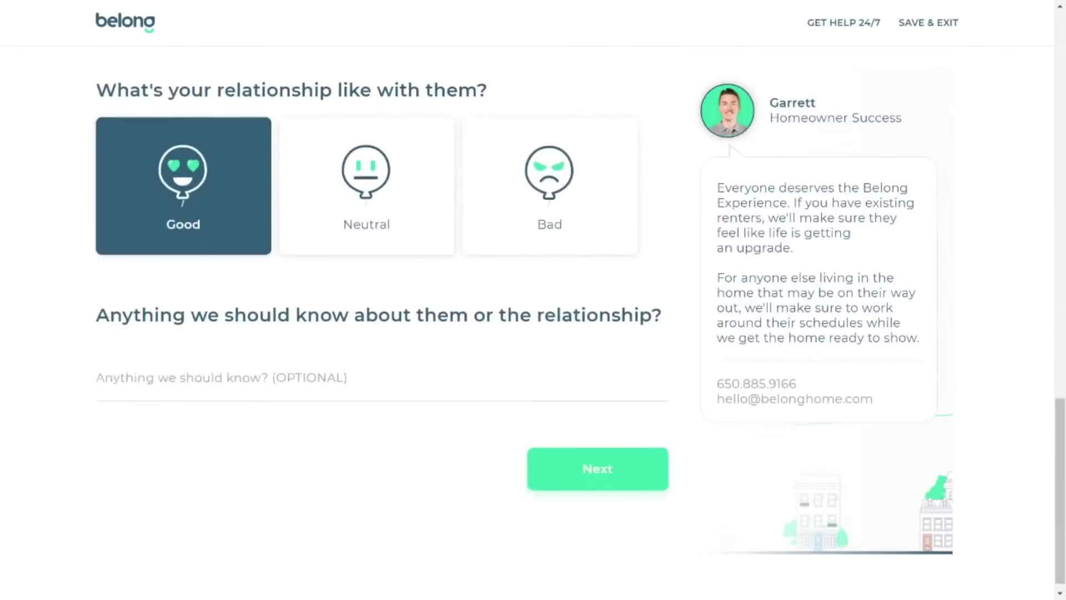
{"action": "left_click", "coordinate": [185, 258]}
{"action": "scroll", "coordinate": [250, 375], "scroll_direction": "down", "scroll_amount": 1}
{"action": "left_click", "coordinate": [257, 385]}
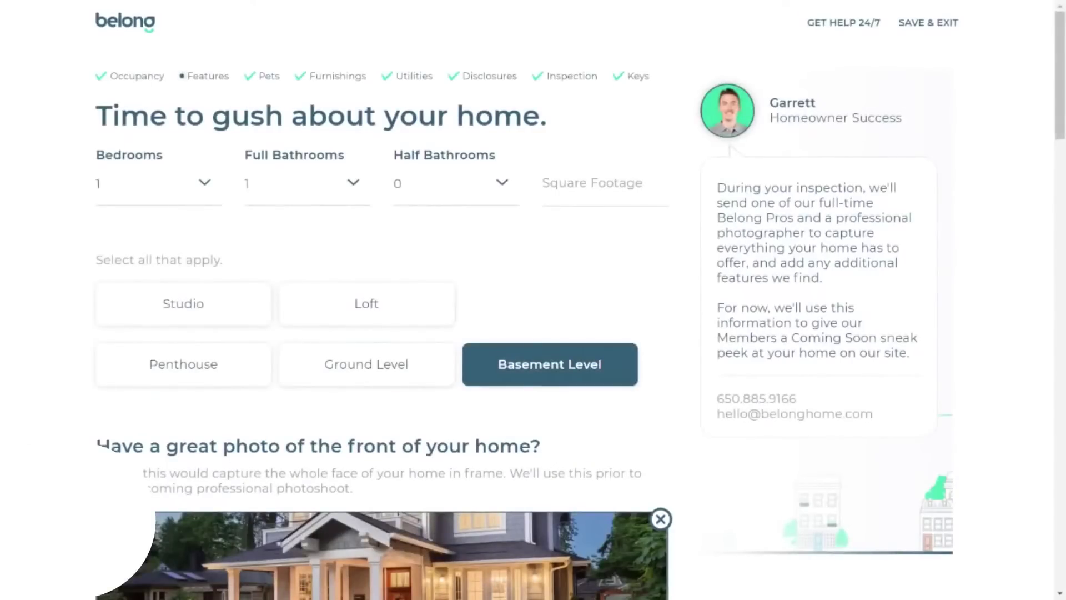
Set 4 bedrooms, 3 full and 1 half baths, 2,000 sq ft, and garage parking
{"action": "left_click", "coordinate": [353, 183]}
{"action": "left_click", "coordinate": [281, 300]}
{"action": "left_click", "coordinate": [501, 183]}
{"action": "left_click", "coordinate": [434, 250]}
{"action": "left_click", "coordinate": [604, 183]}
{"action": "type", "text": "2,000"}
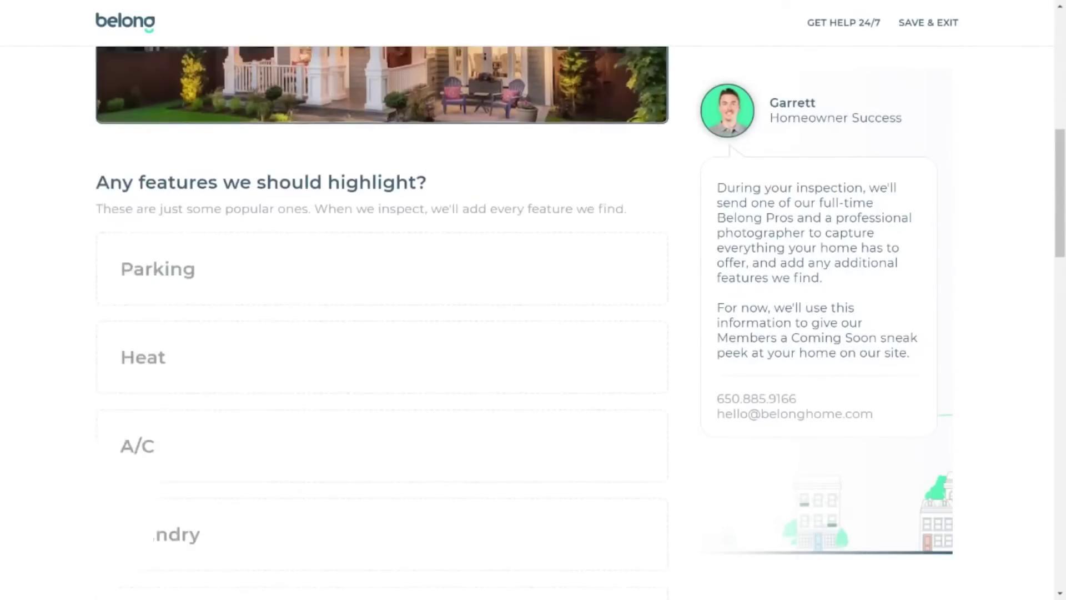
{"action": "left_click", "coordinate": [543, 219]}
{"action": "left_click", "coordinate": [155, 269]}
{"action": "type", "text": "2"}
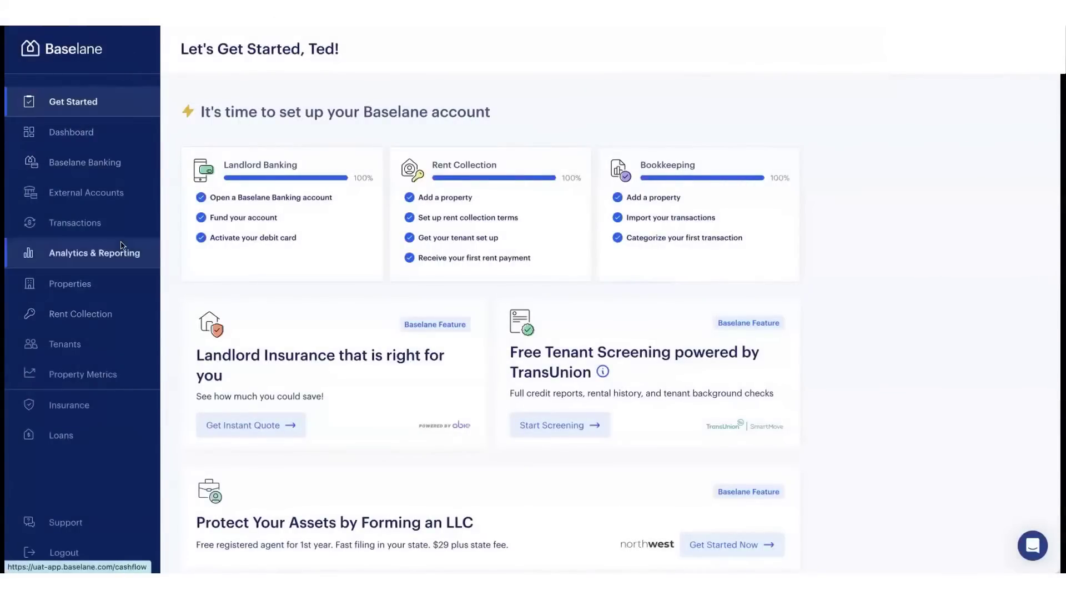
Start a new property, try Other, Duplex/Triplex and Single Family types, then discard it
{"action": "left_click", "coordinate": [81, 283]}
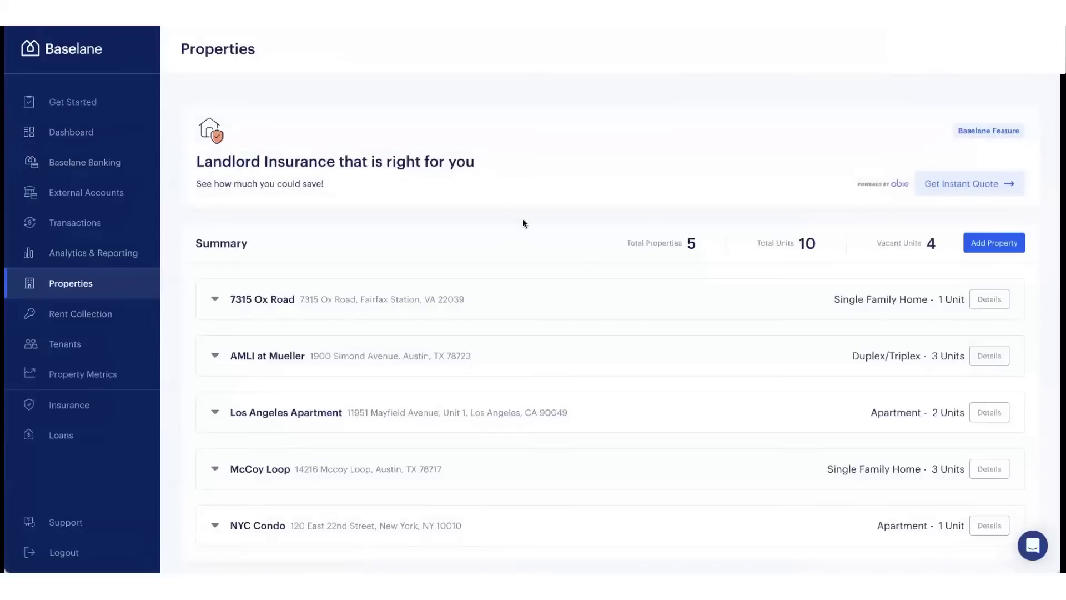
{"action": "left_click", "coordinate": [993, 248]}
{"action": "left_click", "coordinate": [886, 177]}
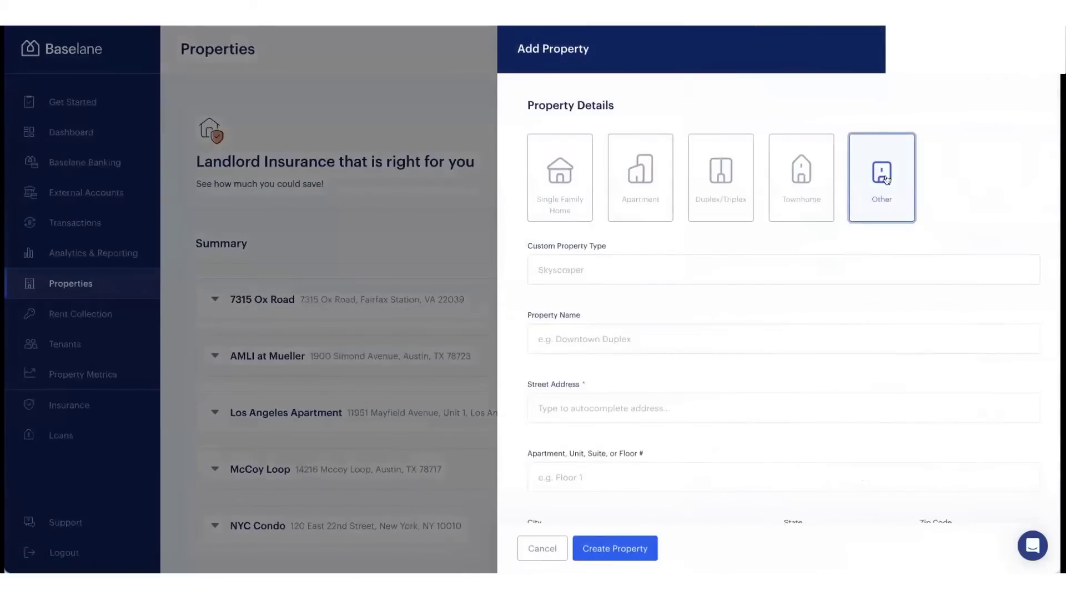
{"action": "left_click", "coordinate": [574, 191]}
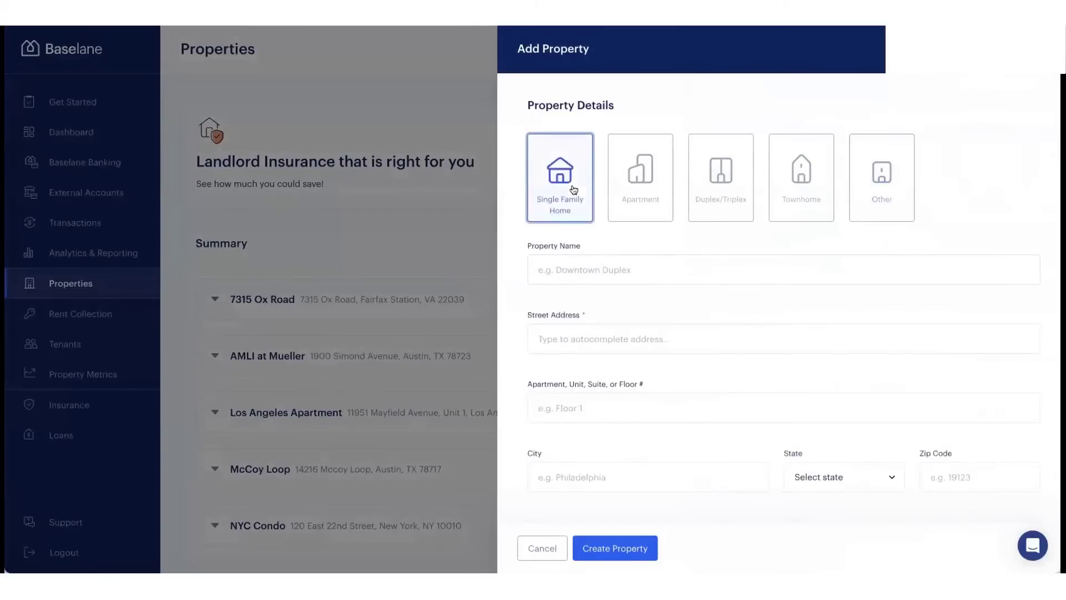
{"action": "left_click", "coordinate": [728, 177]}
{"action": "scroll", "coordinate": [729, 203], "scroll_direction": "down", "scroll_amount": 2}
{"action": "scroll", "coordinate": [729, 202], "scroll_direction": "up", "scroll_amount": 2}
{"action": "left_click", "coordinate": [587, 212]}
{"action": "scroll", "coordinate": [609, 495], "scroll_direction": "down", "scroll_amount": 2}
{"action": "left_click", "coordinate": [609, 495]}
{"action": "scroll", "coordinate": [635, 492], "scroll_direction": "down", "scroll_amount": 2}
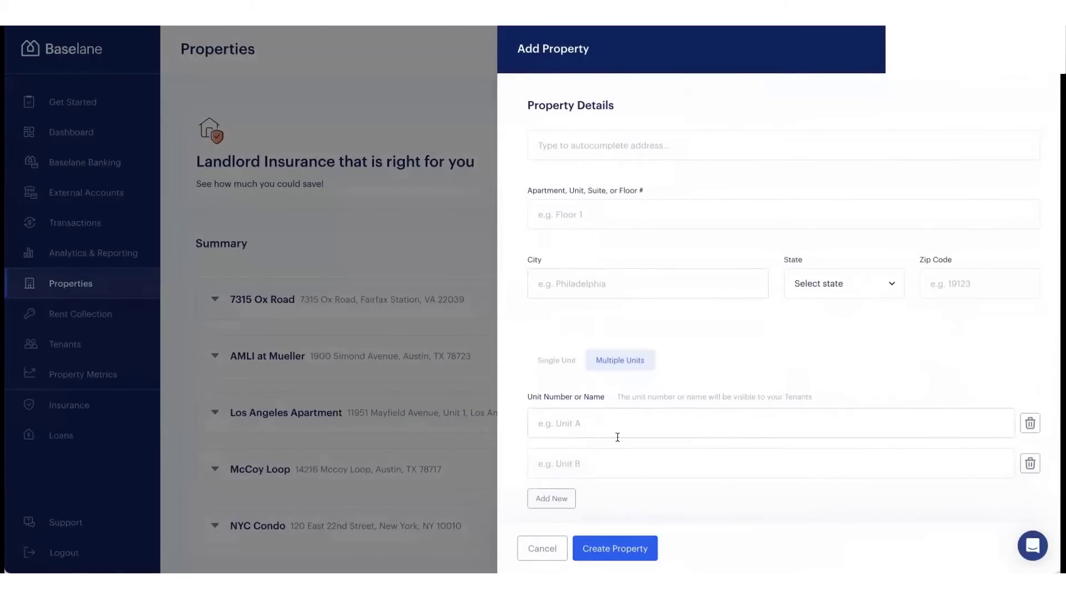
{"action": "key", "text": "Escape"}
{"action": "left_click", "coordinate": [623, 342]}
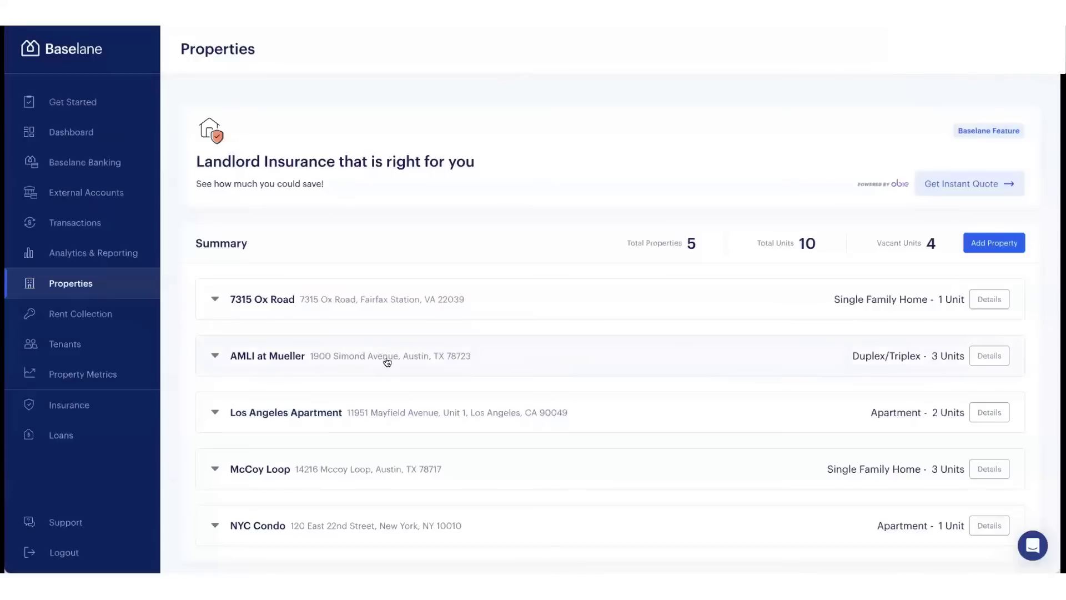
Expand AMLI at Mueller, view its details and market value history, then open Rent Collection
{"action": "left_click", "coordinate": [384, 359]}
{"action": "left_click", "coordinate": [990, 356]}
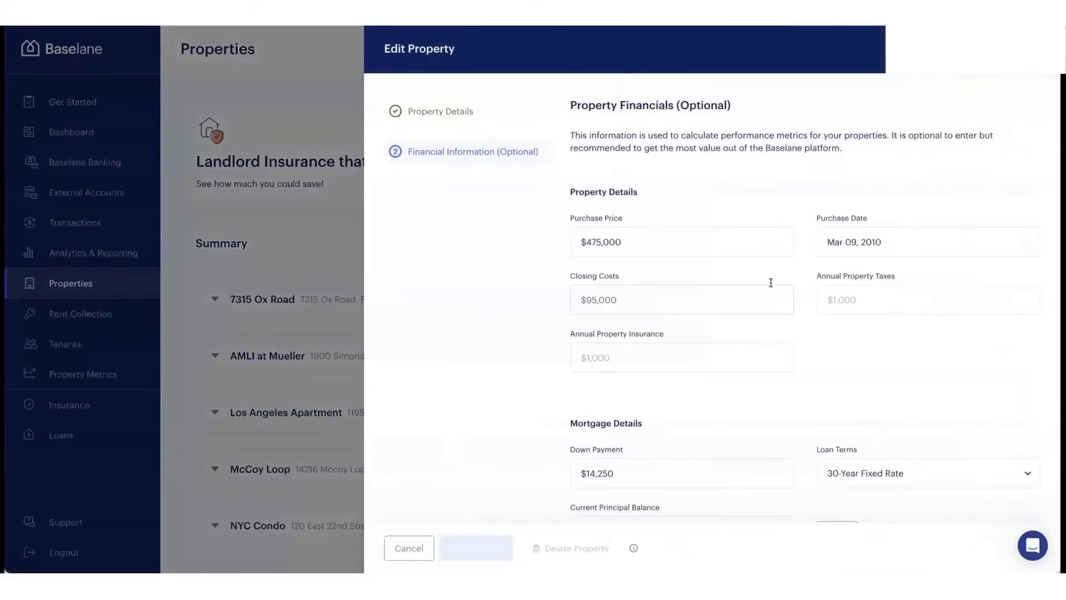
{"action": "scroll", "coordinate": [734, 267], "scroll_direction": "down", "scroll_amount": 1}
{"action": "scroll", "coordinate": [718, 412], "scroll_direction": "down", "scroll_amount": 3}
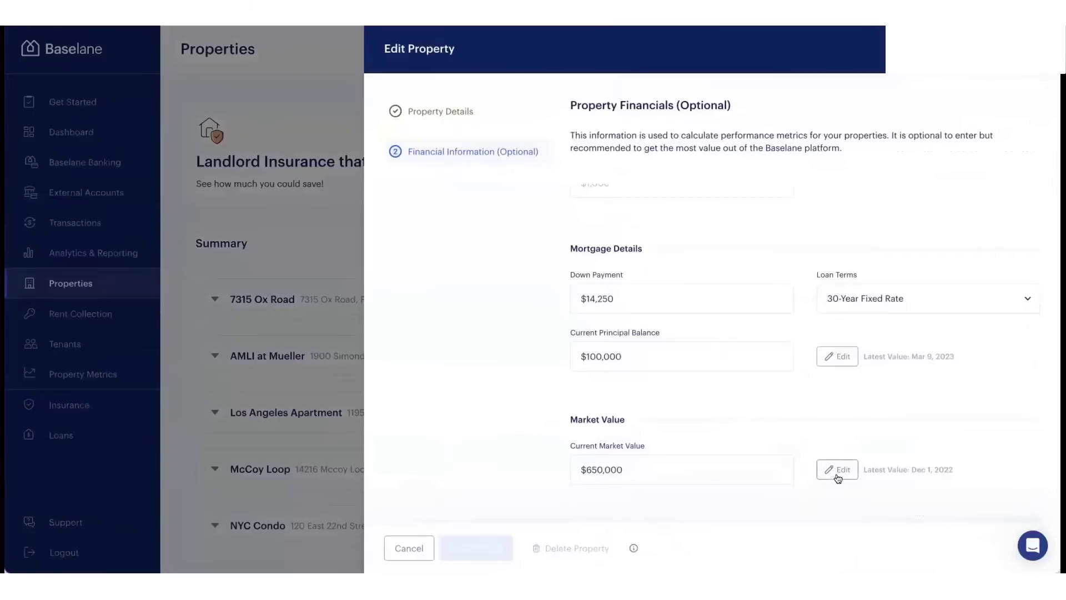
{"action": "left_click", "coordinate": [838, 472]}
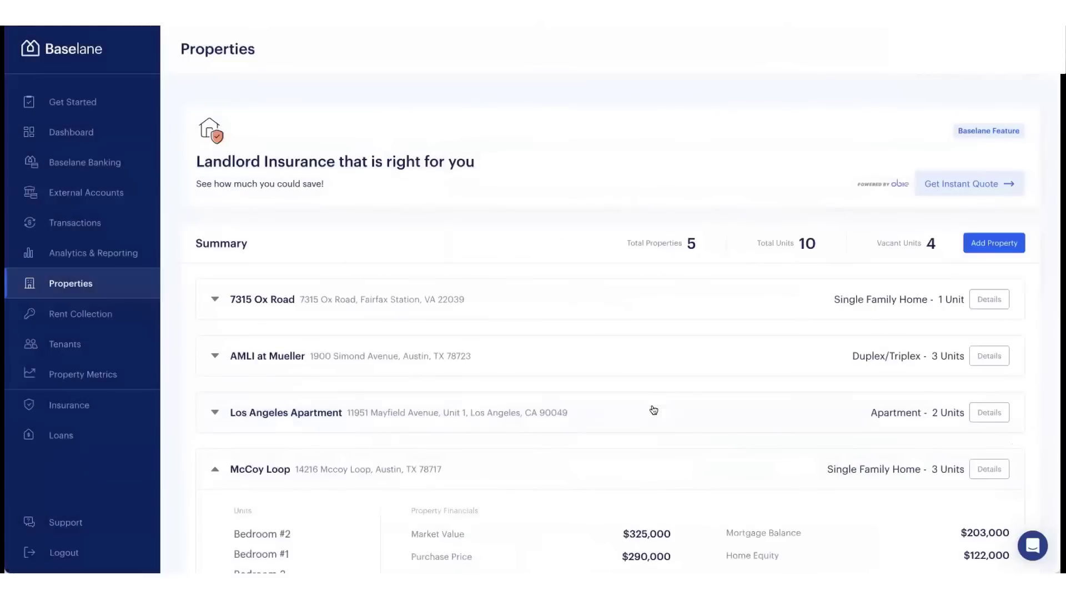
{"action": "scroll", "coordinate": [653, 410], "scroll_direction": "down", "scroll_amount": 1}
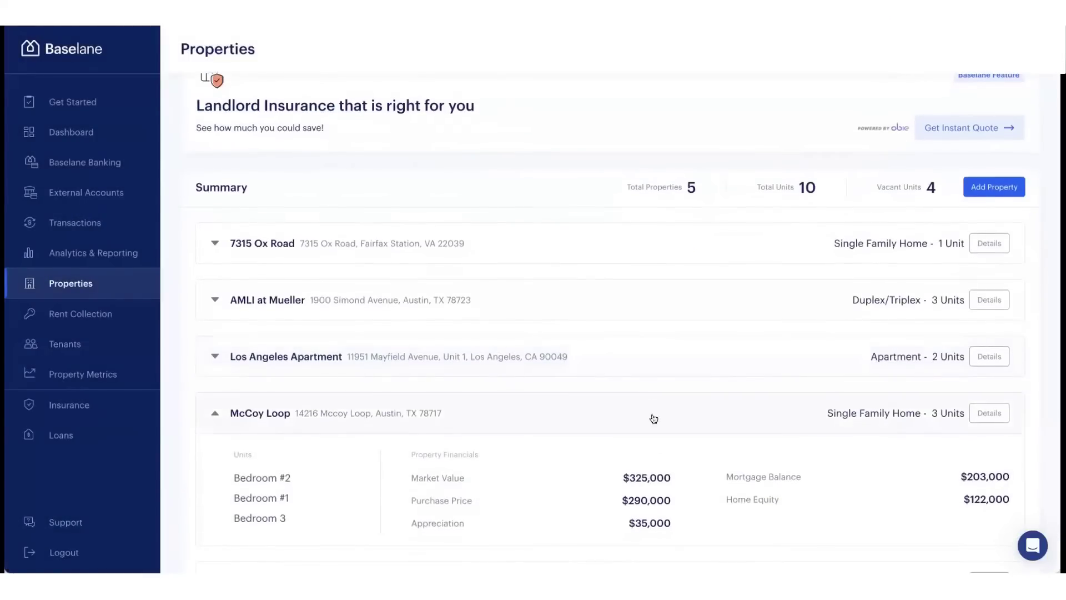
{"action": "left_click", "coordinate": [130, 314]}
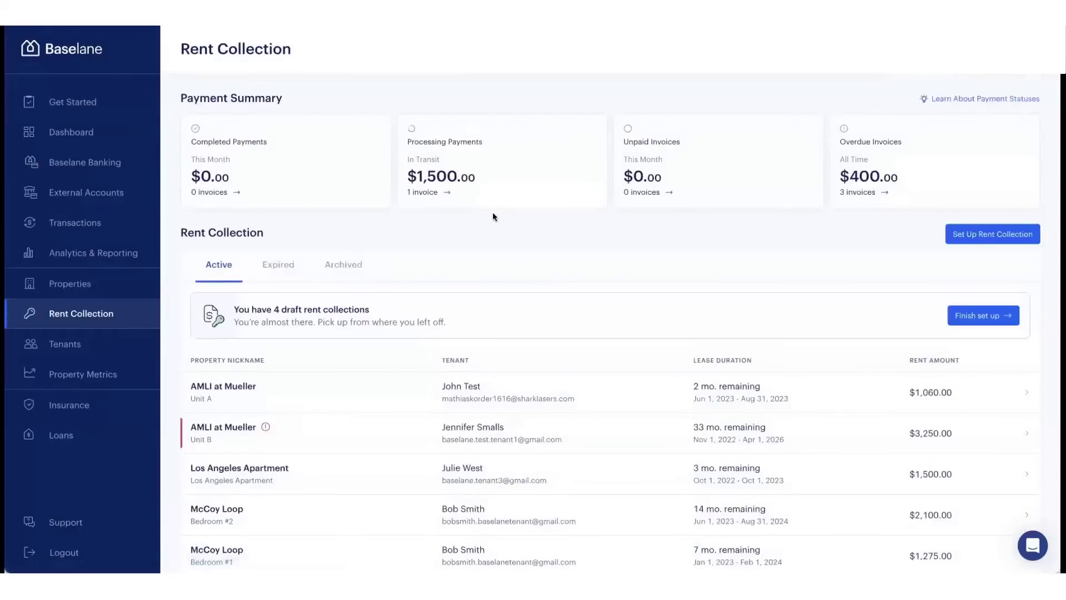
Start rent collection for a property unit, keeping rent due the 1st from Aug 1, 2023
{"action": "left_click", "coordinate": [988, 234]}
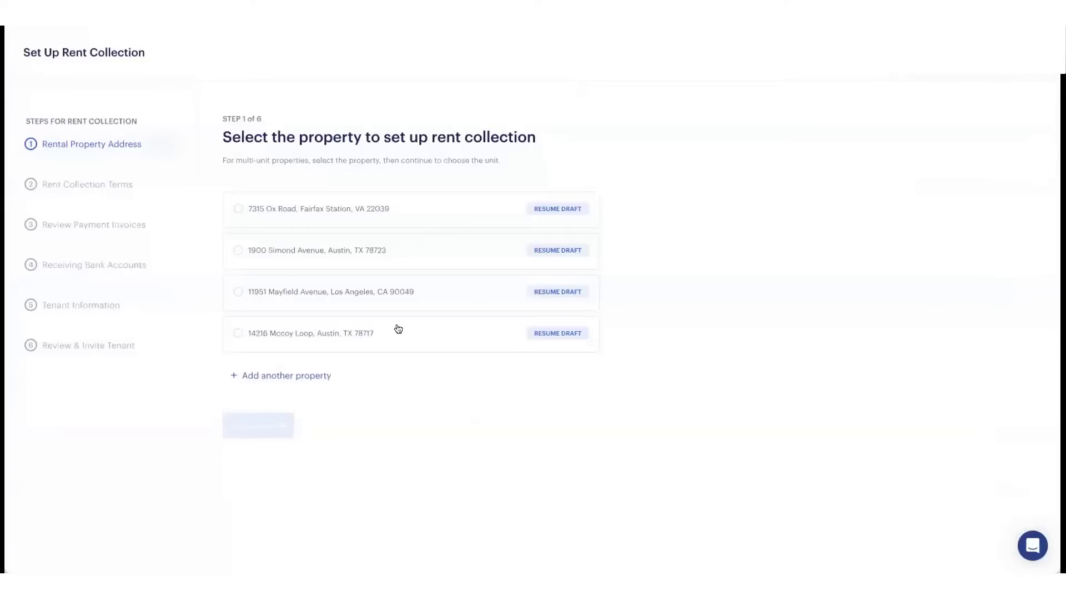
{"action": "left_click", "coordinate": [398, 329]}
{"action": "left_click", "coordinate": [442, 253]}
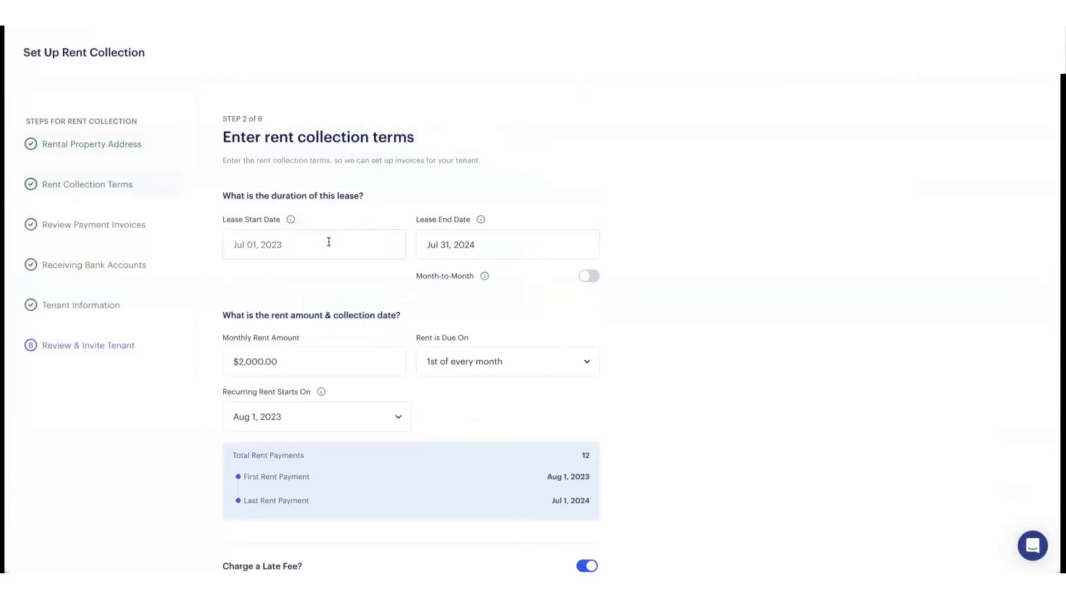
{"action": "scroll", "coordinate": [659, 281], "scroll_direction": "down", "scroll_amount": 1}
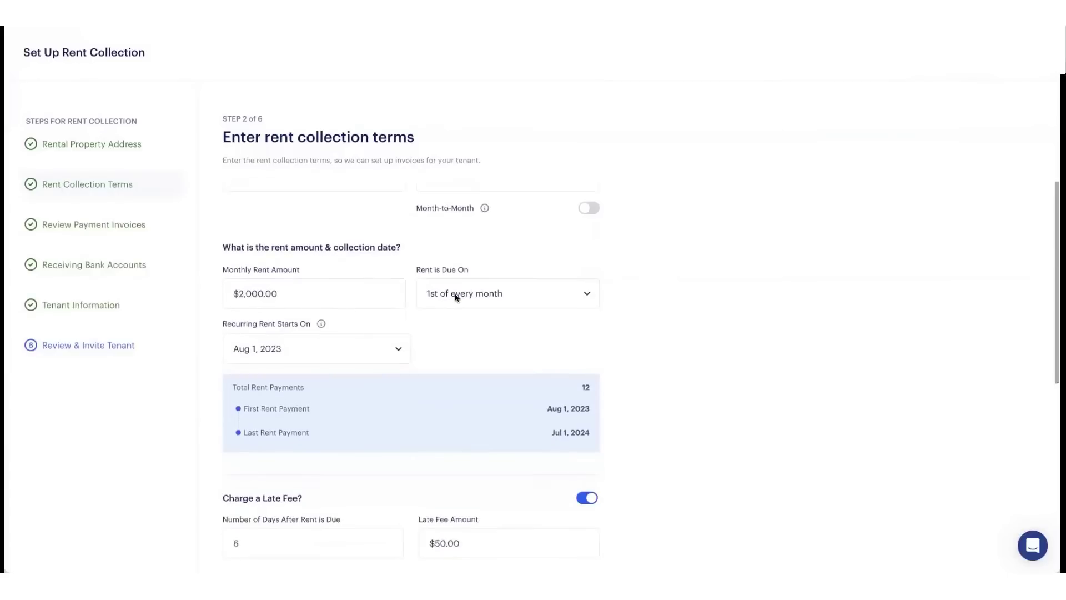
{"action": "left_click", "coordinate": [455, 293]}
{"action": "left_click", "coordinate": [500, 293]}
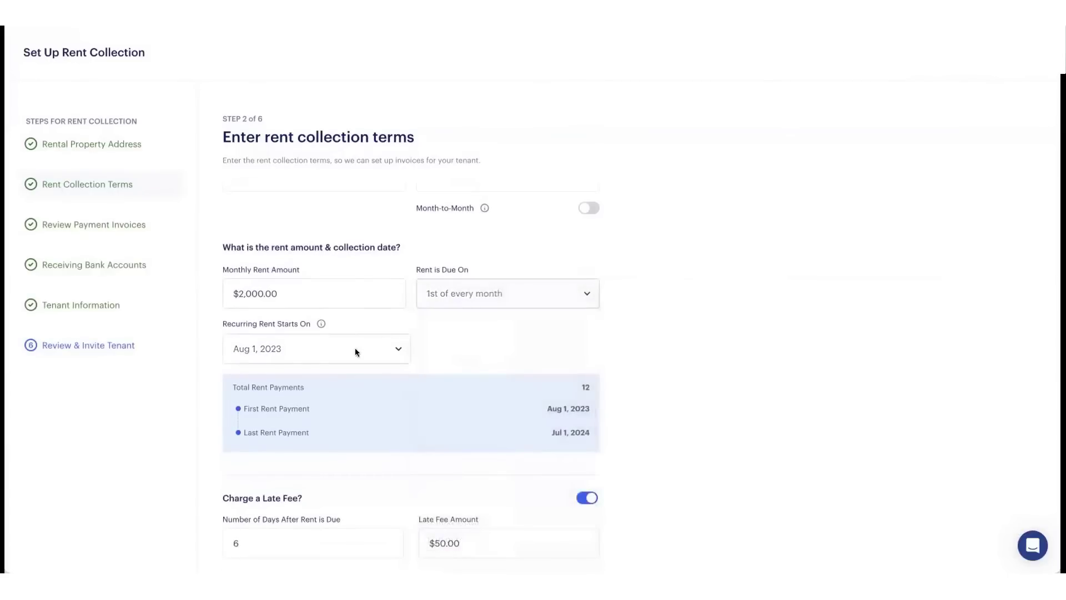
{"action": "left_click", "coordinate": [354, 351]}
{"action": "left_click", "coordinate": [355, 347]}
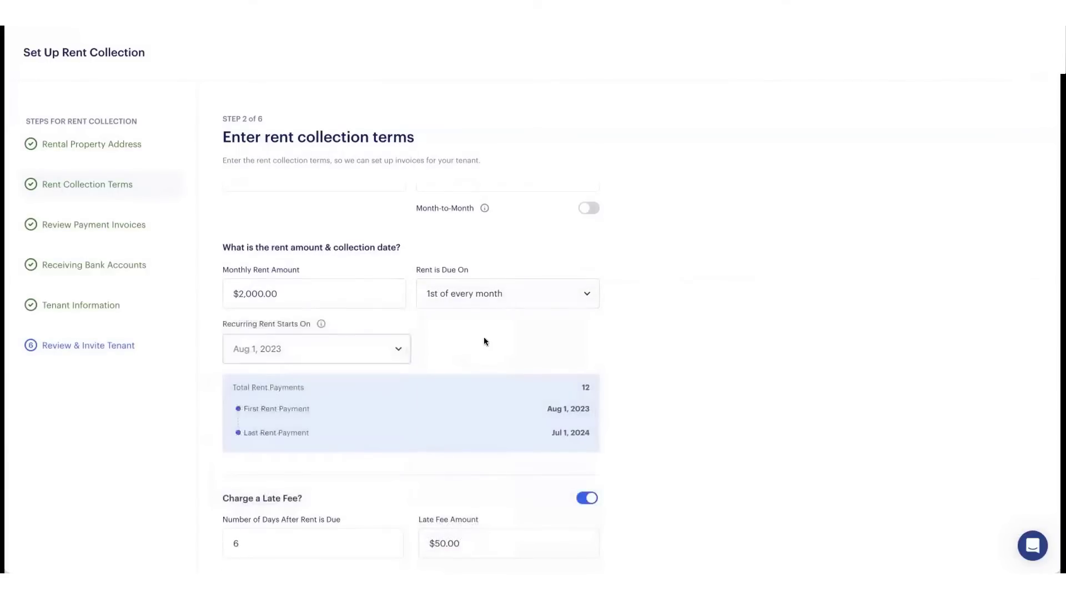
{"action": "scroll", "coordinate": [470, 394], "scroll_direction": "down", "scroll_amount": 1}
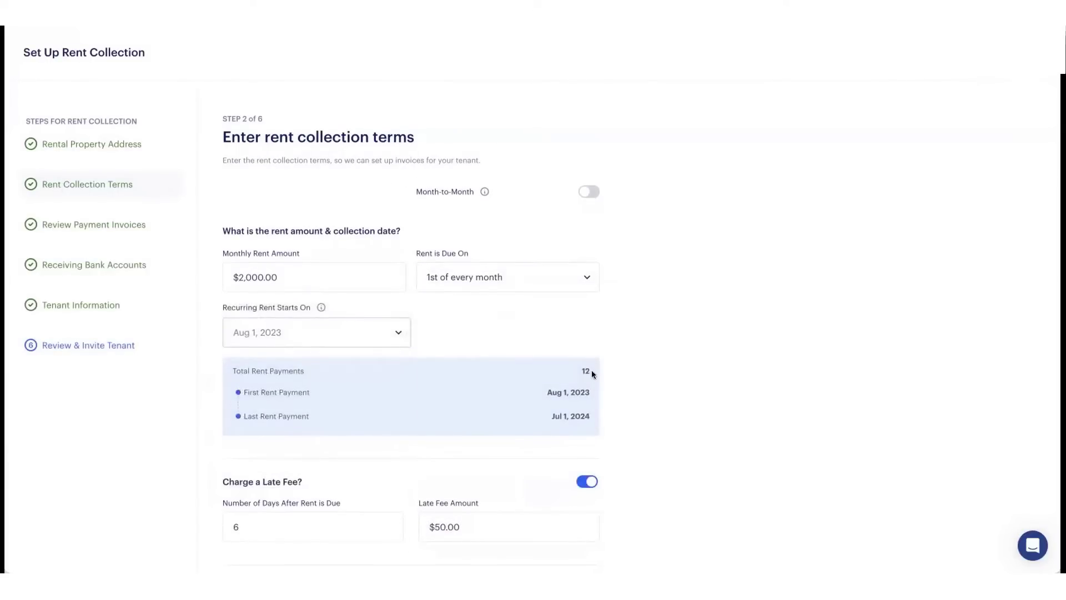
{"action": "scroll", "coordinate": [534, 413], "scroll_direction": "down", "scroll_amount": 2}
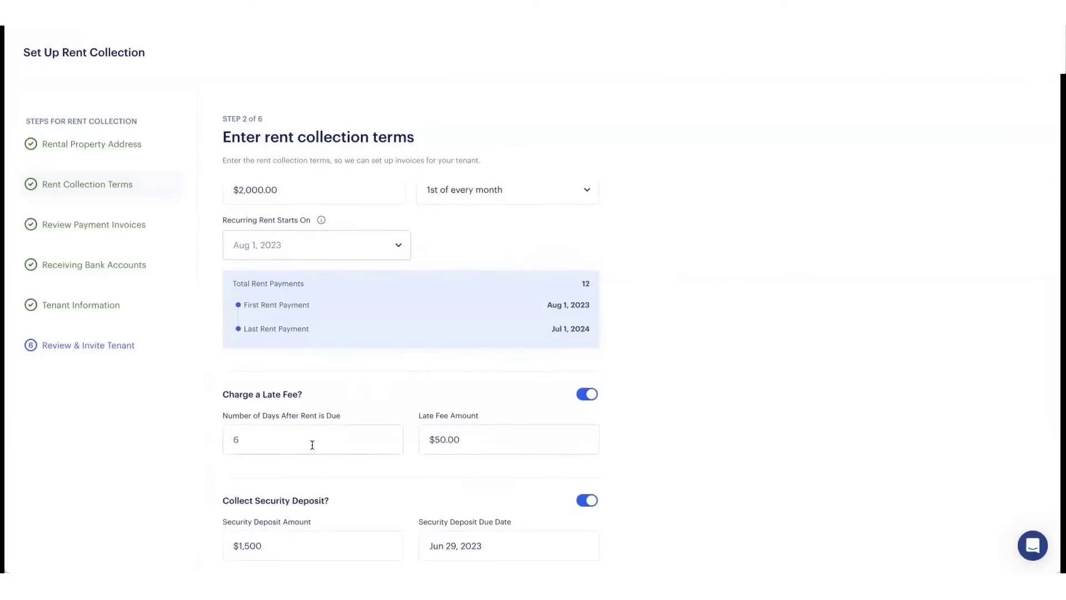
{"action": "scroll", "coordinate": [478, 441], "scroll_direction": "down", "scroll_amount": 3}
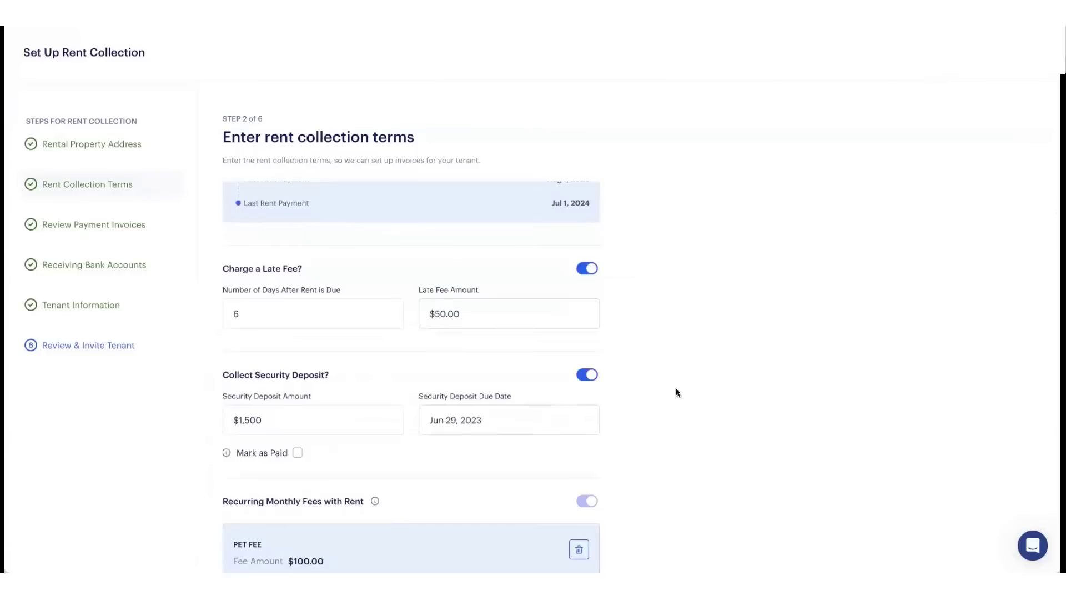
{"action": "scroll", "coordinate": [667, 392], "scroll_direction": "down", "scroll_amount": 2}
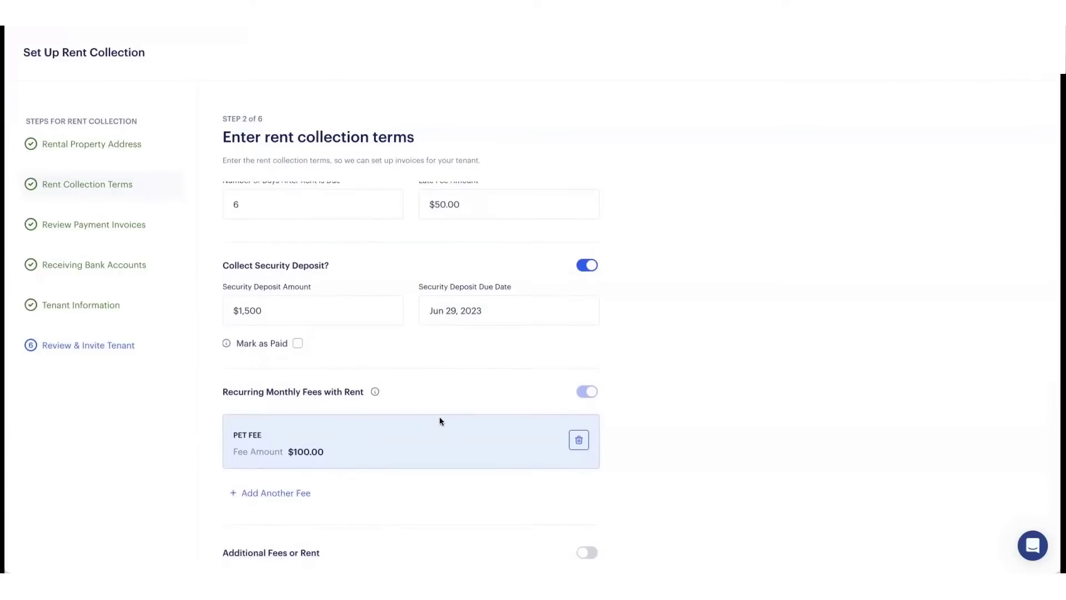
{"action": "scroll", "coordinate": [500, 392], "scroll_direction": "down", "scroll_amount": 2}
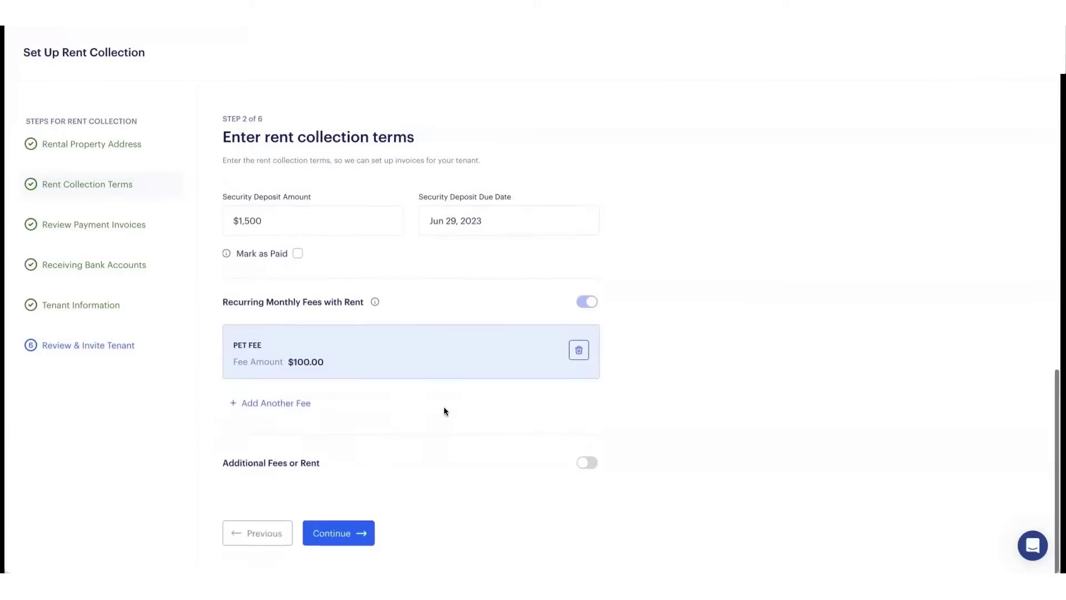
Enable additional fees, toggle last month's rent, prorated rent and one-time fees off, and continue
{"action": "left_click", "coordinate": [587, 463]}
{"action": "scroll", "coordinate": [442, 421], "scroll_direction": "down", "scroll_amount": 2}
{"action": "left_click", "coordinate": [587, 396]}
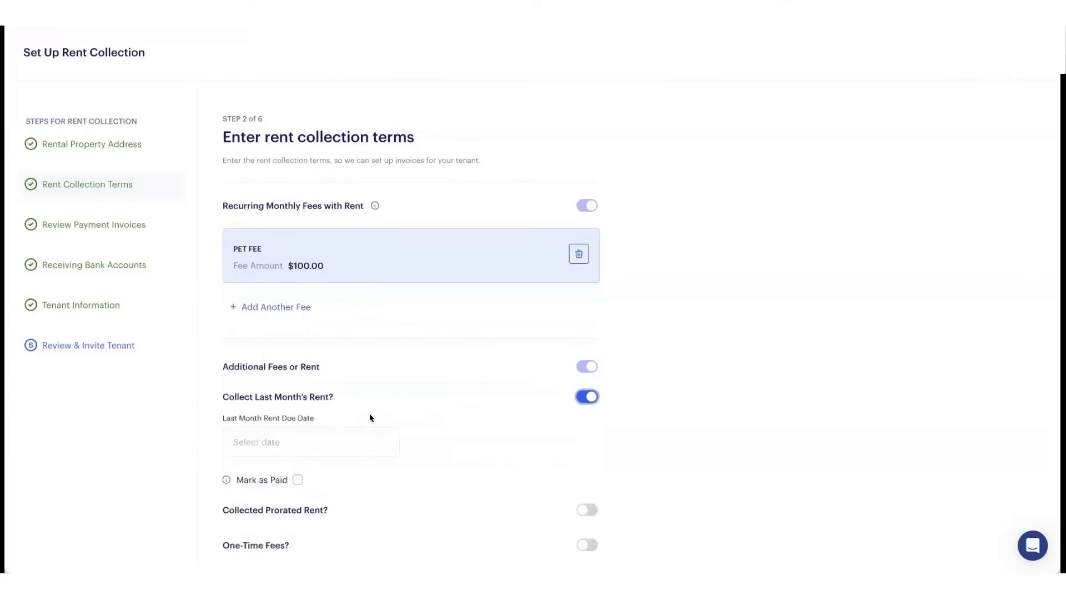
{"action": "left_click", "coordinate": [587, 399]}
{"action": "left_click", "coordinate": [588, 431]}
{"action": "left_click", "coordinate": [587, 431]}
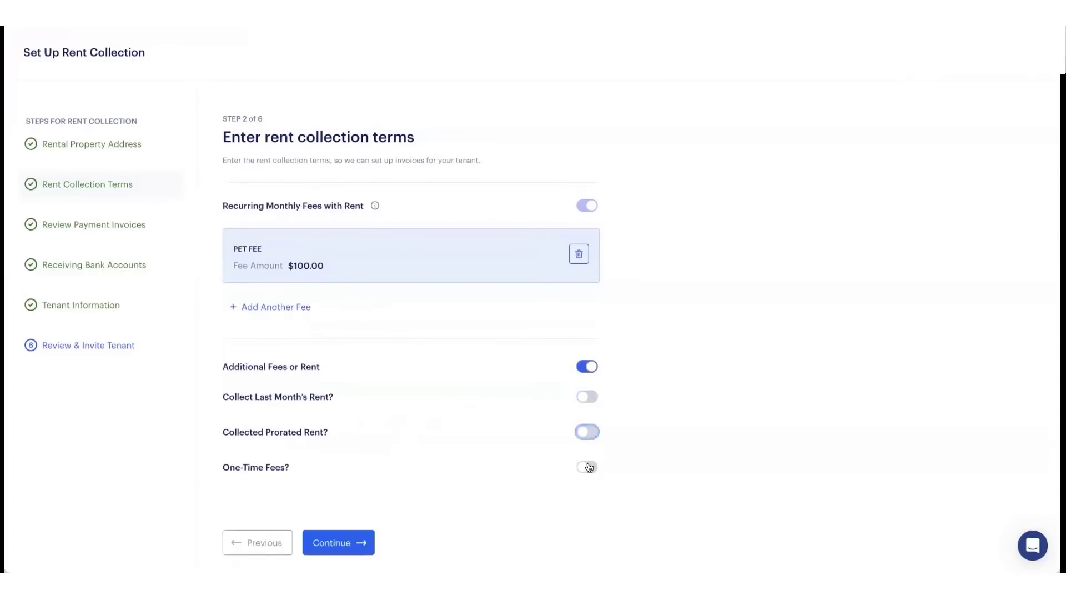
{"action": "left_click", "coordinate": [586, 466]}
{"action": "scroll", "coordinate": [462, 417], "scroll_direction": "down", "scroll_amount": 2}
{"action": "left_click", "coordinate": [586, 330]}
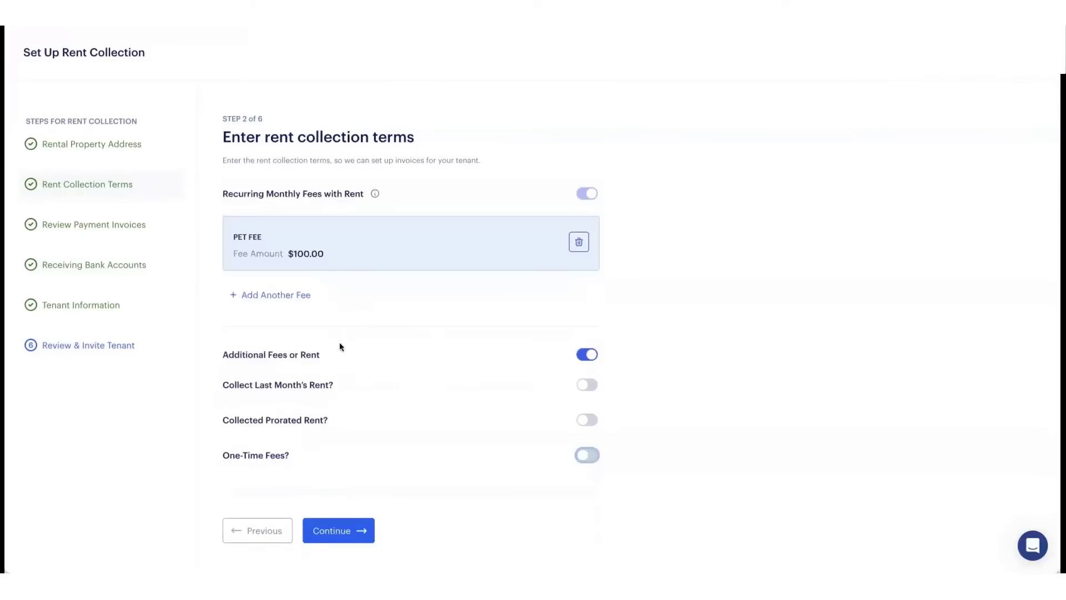
{"action": "left_click", "coordinate": [113, 224]}
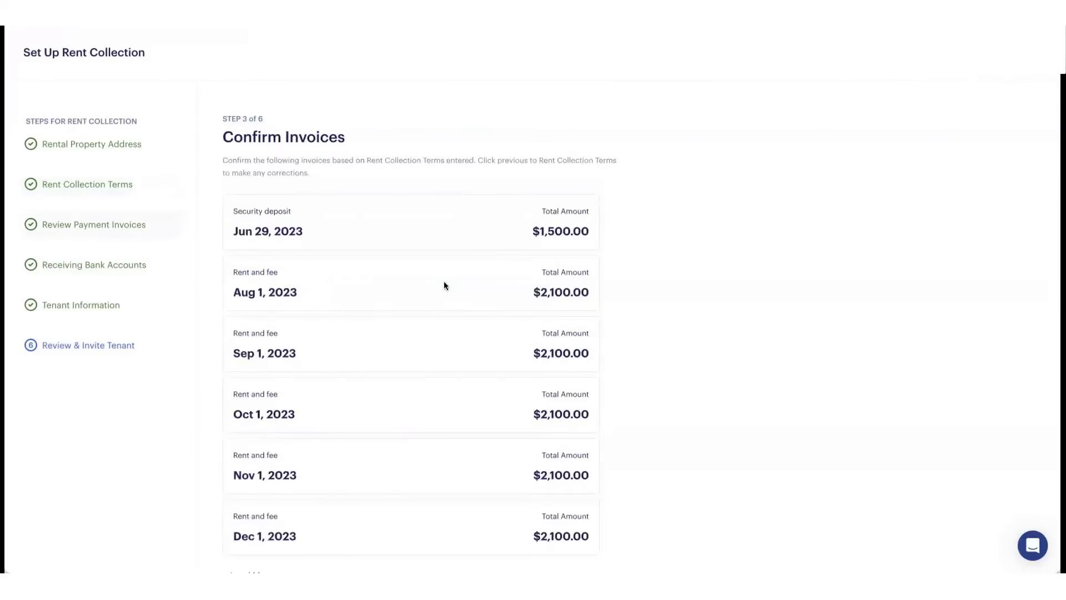
Accept the invoices, choose an external account instead of Baselane banking, and reach Plaid's bank list
{"action": "left_click", "coordinate": [124, 263]}
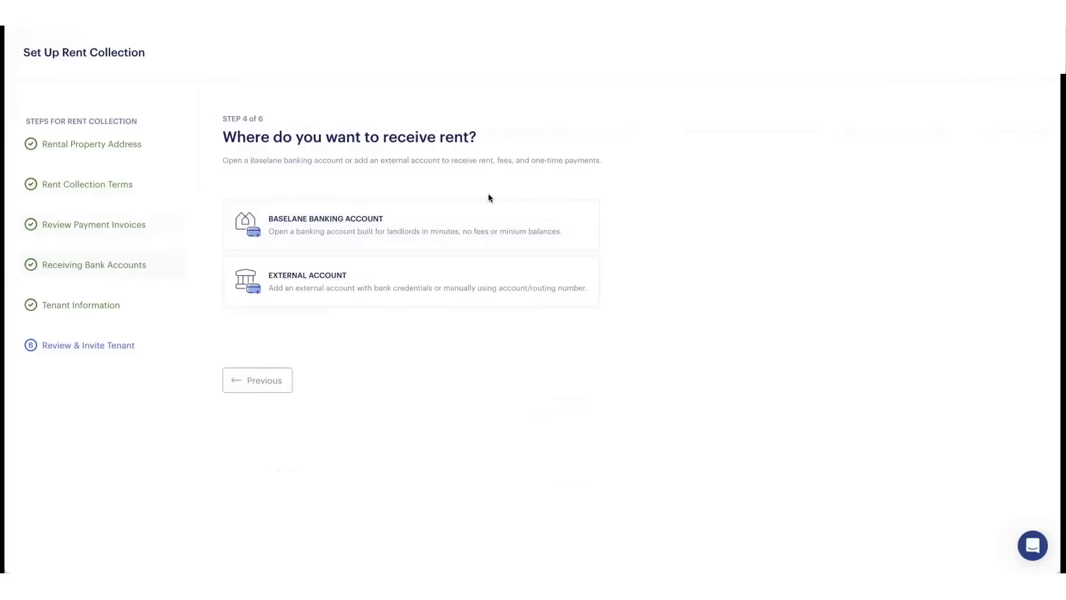
{"action": "left_click", "coordinate": [547, 240]}
{"action": "left_click", "coordinate": [273, 385]}
{"action": "left_click", "coordinate": [430, 265]}
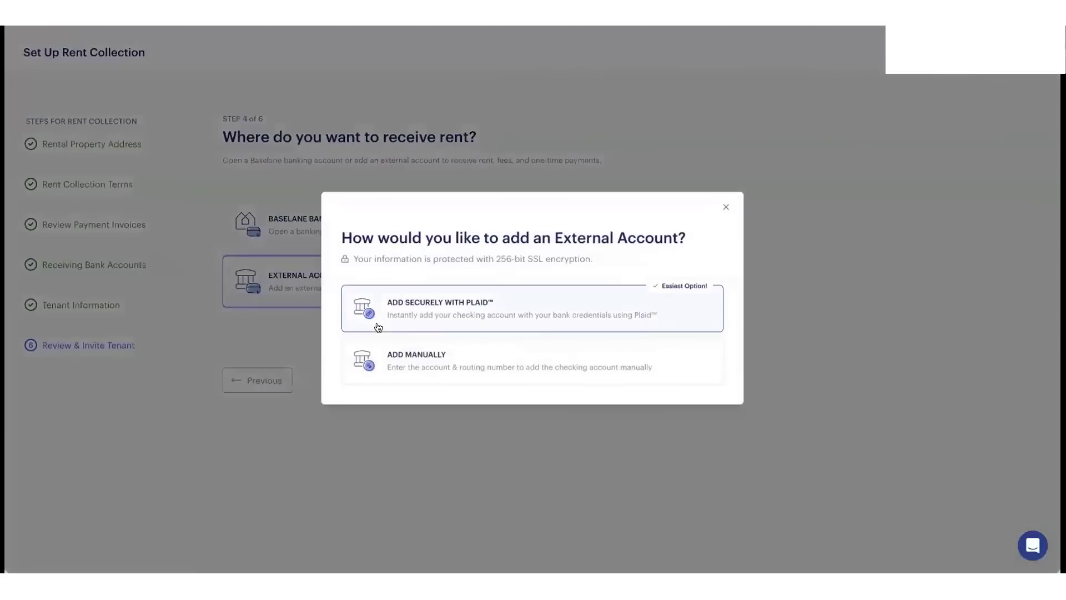
{"action": "left_click", "coordinate": [457, 307]}
{"action": "left_click", "coordinate": [500, 450]}
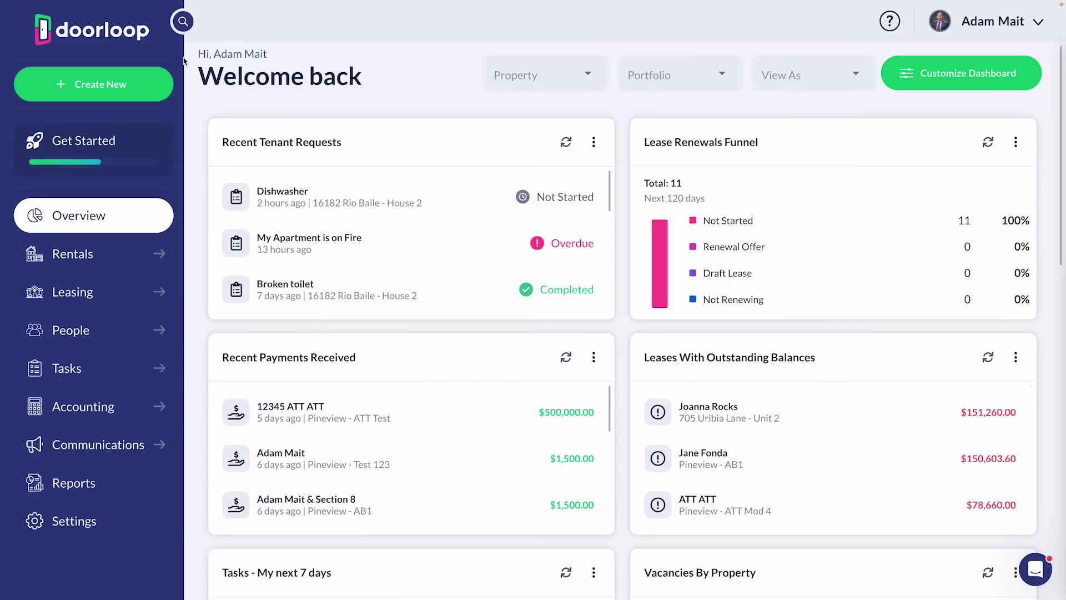
{"action": "left_click", "coordinate": [185, 32]}
{"action": "type", "text": "705"}
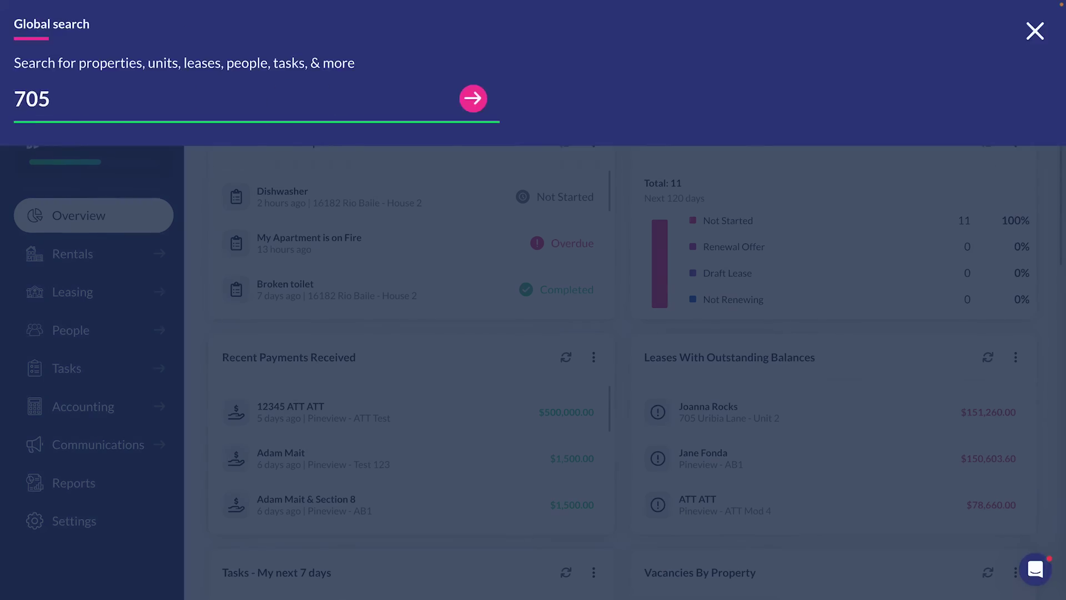
{"action": "left_click", "coordinate": [221, 247]}
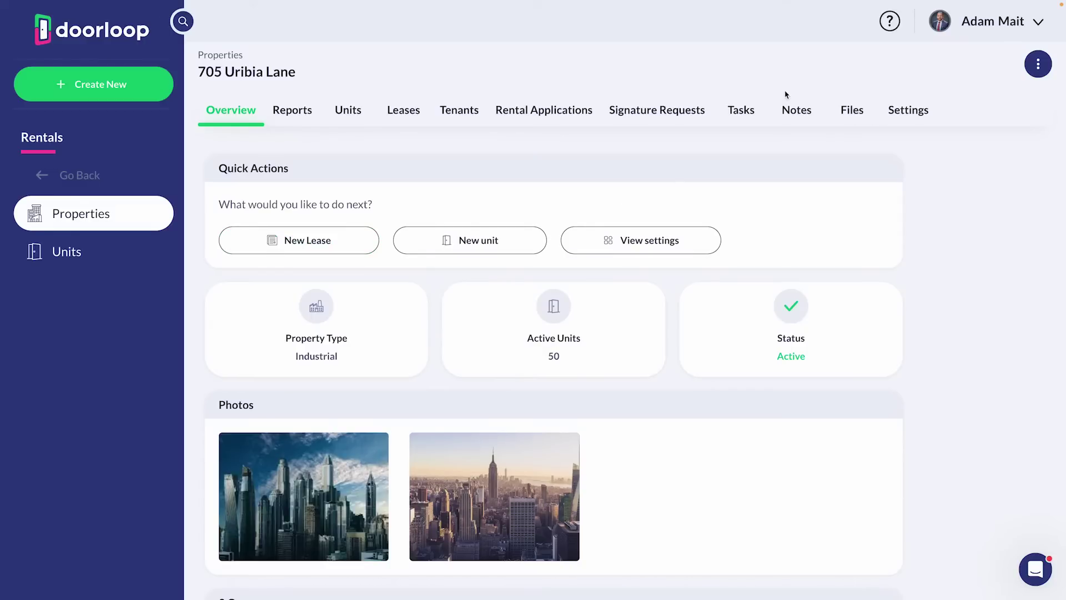
{"action": "left_click", "coordinate": [745, 113]}
{"action": "left_click", "coordinate": [409, 166]}
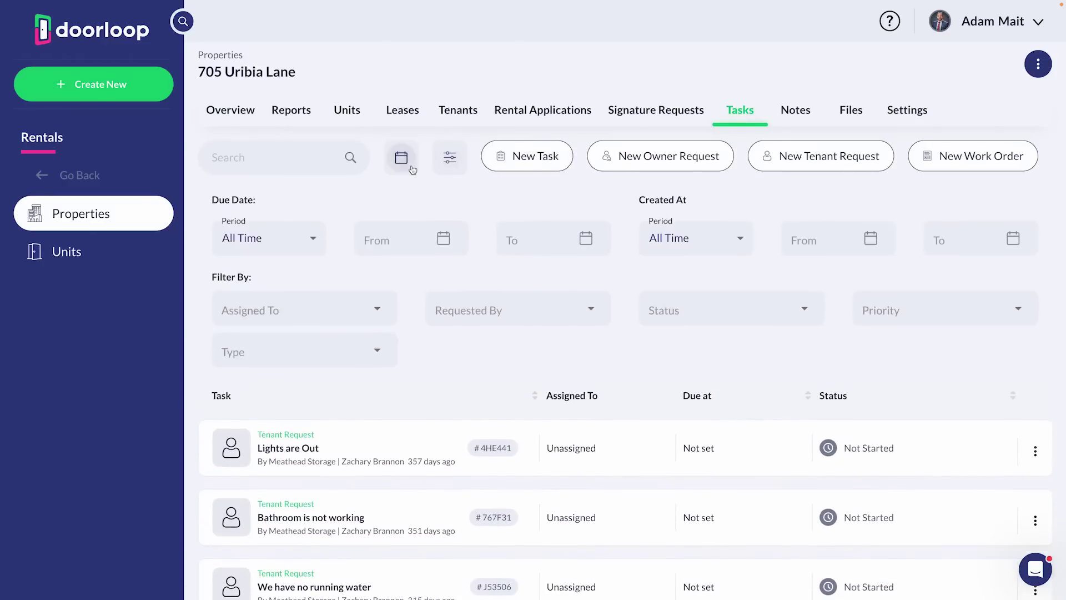
{"action": "scroll", "coordinate": [405, 386], "scroll_direction": "down", "scroll_amount": 3}
{"action": "scroll", "coordinate": [403, 389], "scroll_direction": "up", "scroll_amount": 3}
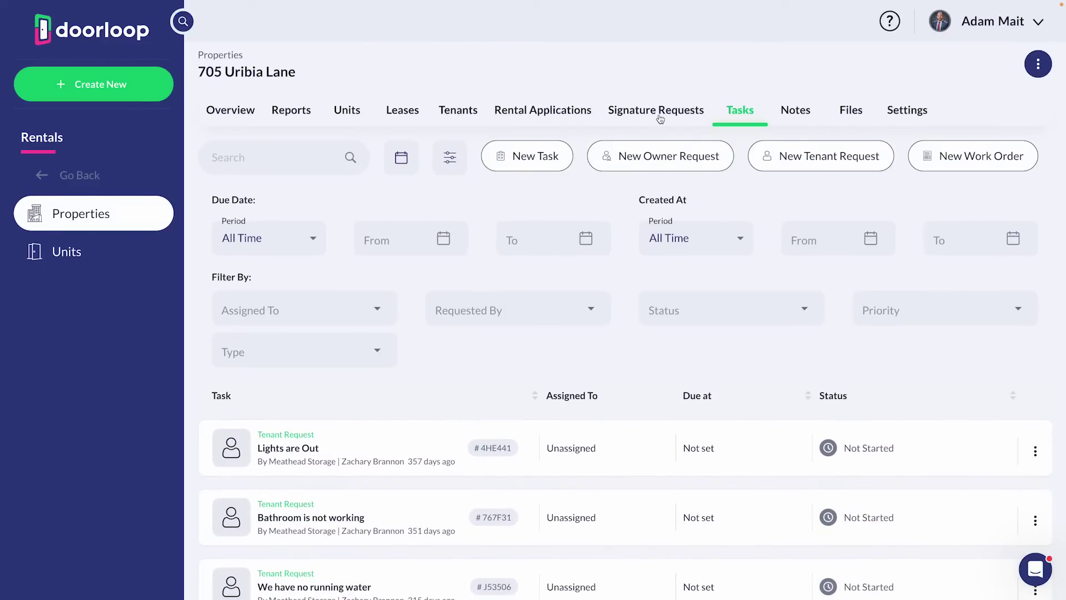
Browse the property's tenants and leases, view the first lease, then open property settings
{"action": "left_click", "coordinate": [590, 115]}
{"action": "left_click", "coordinate": [473, 109]}
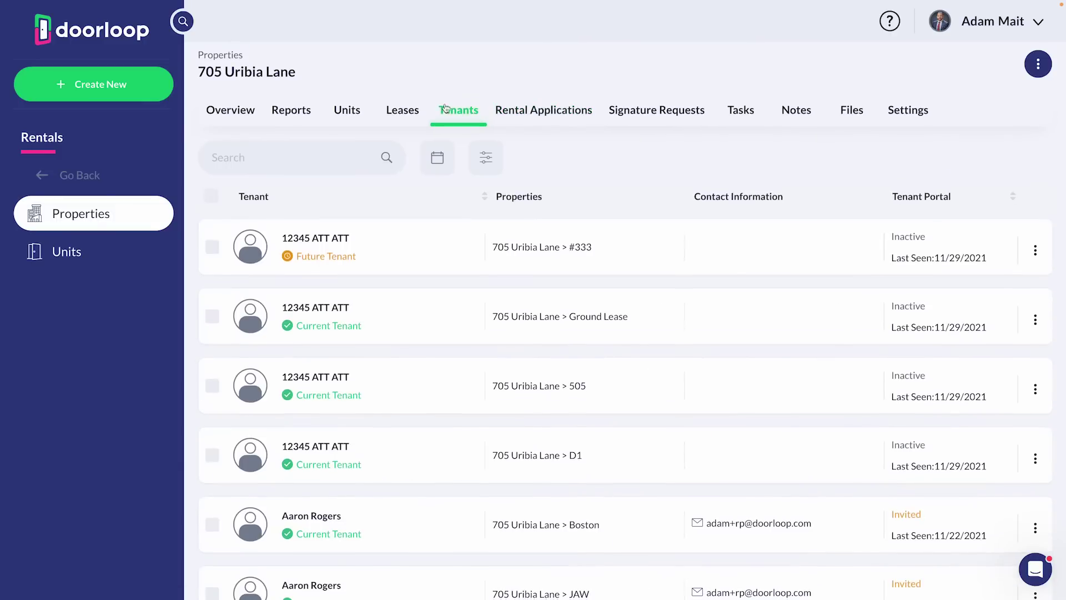
{"action": "left_click", "coordinate": [403, 110]}
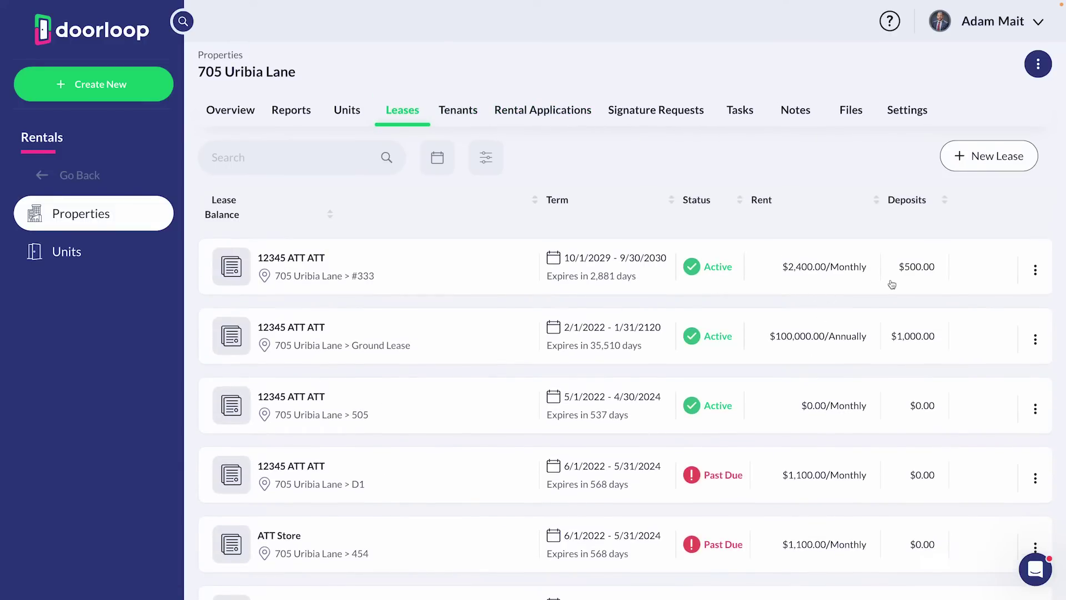
{"action": "left_click", "coordinate": [487, 284]}
{"action": "left_click", "coordinate": [932, 118]}
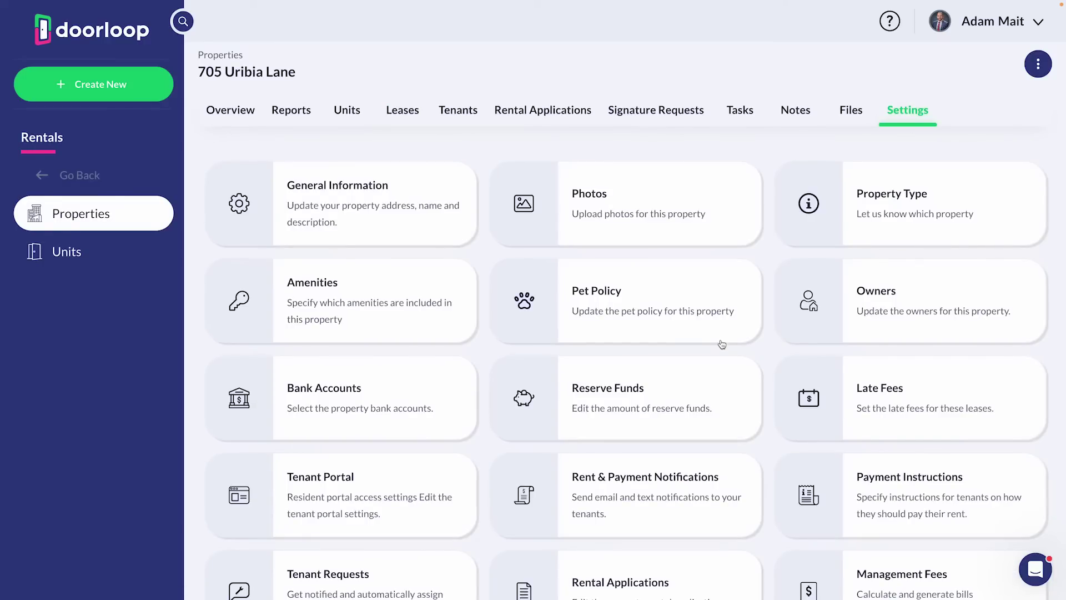
{"action": "scroll", "coordinate": [722, 344], "scroll_direction": "down", "scroll_amount": 1}
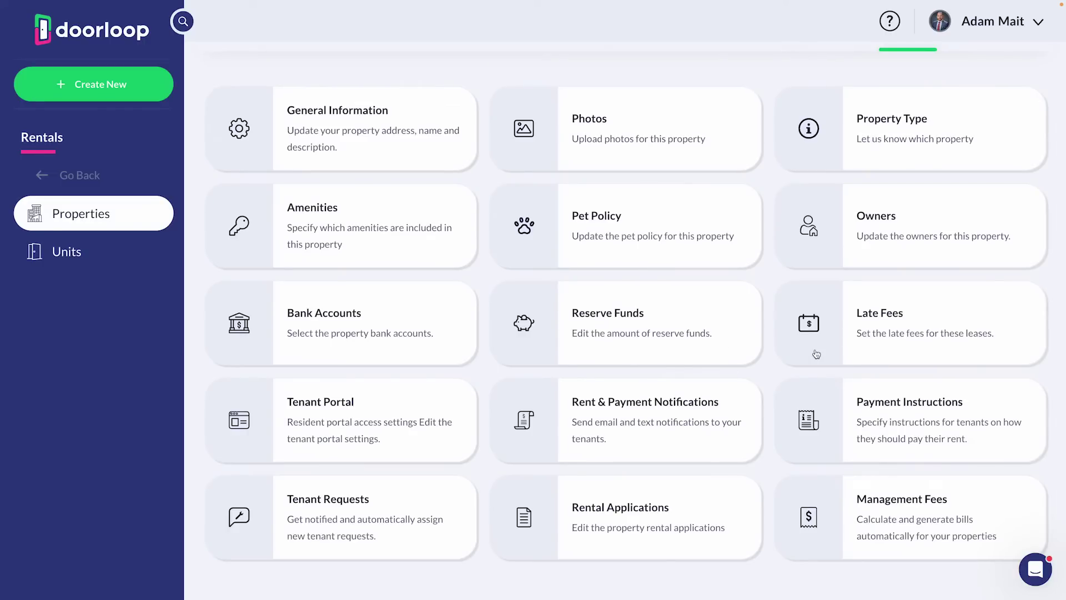
{"action": "left_click", "coordinate": [676, 417]}
{"action": "left_click", "coordinate": [386, 150]}
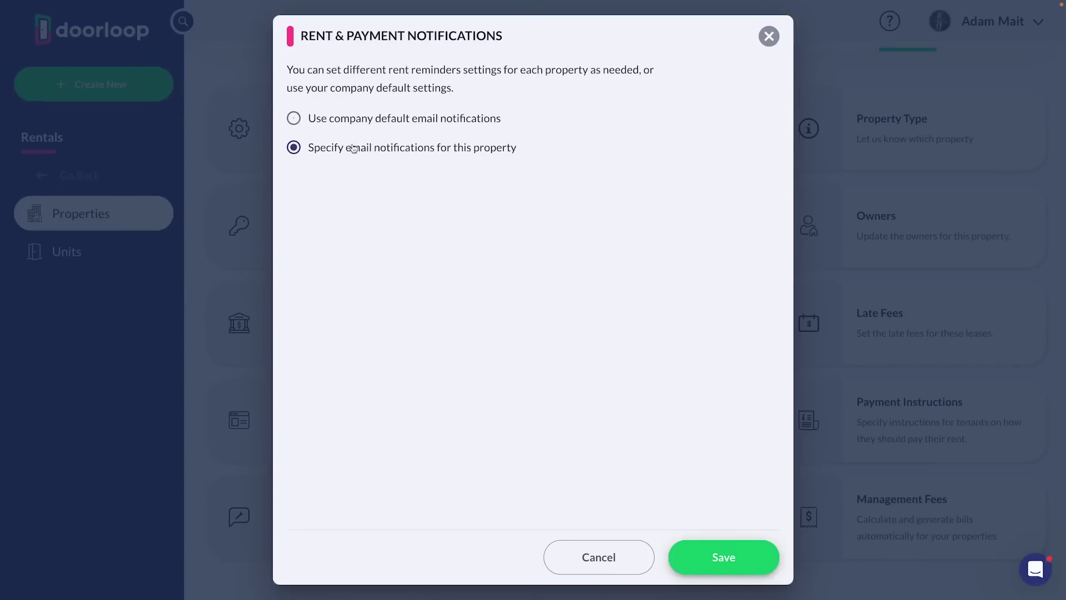
{"action": "left_click", "coordinate": [304, 227]}
{"action": "left_click", "coordinate": [299, 270]}
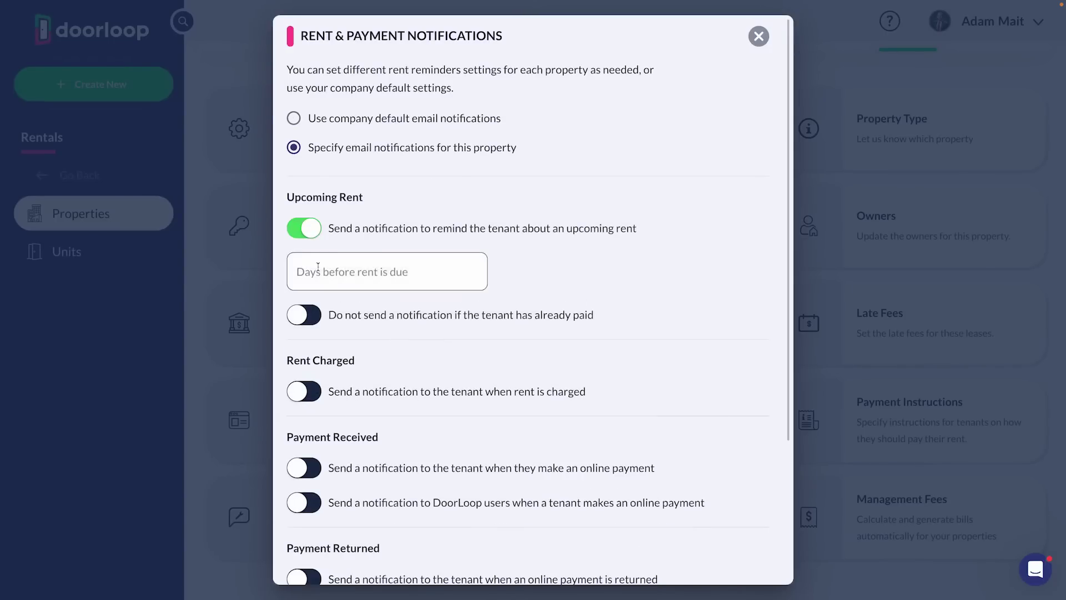
{"action": "type", "text": "5"}
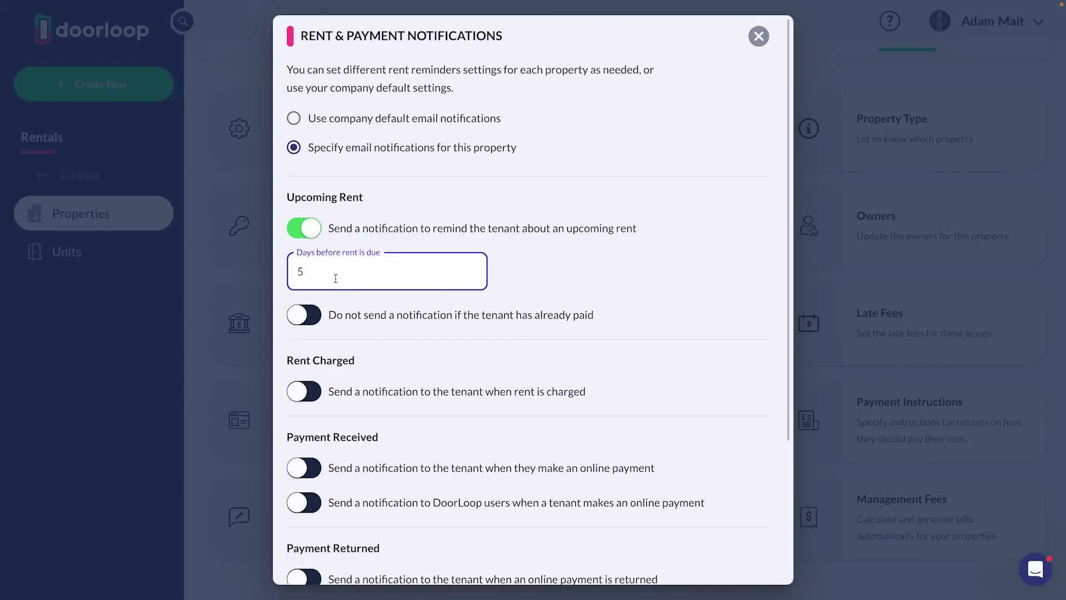
{"action": "left_click", "coordinate": [305, 314]}
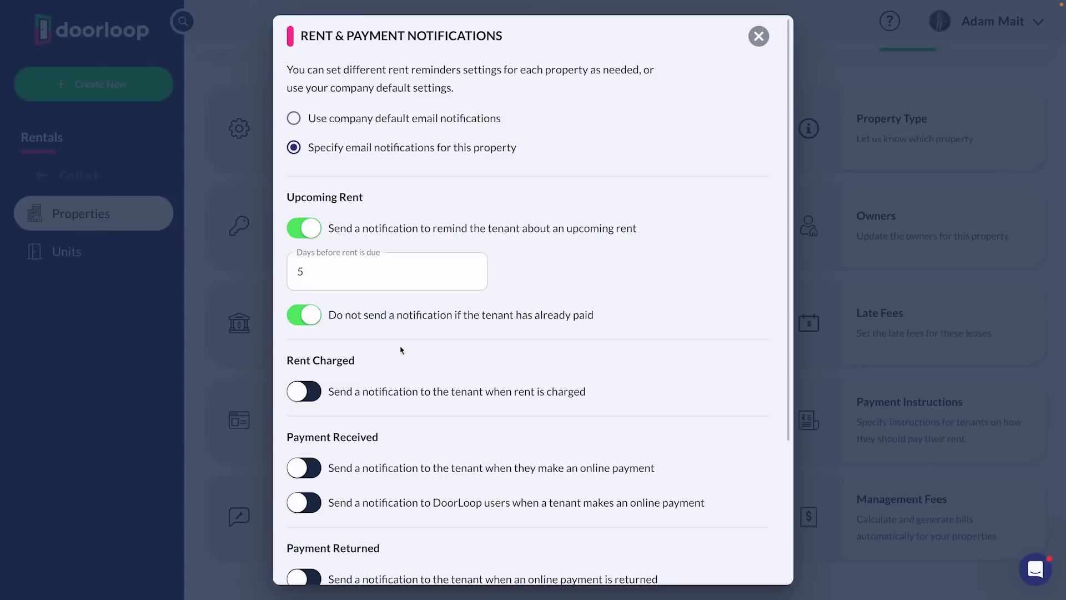
{"action": "left_click", "coordinate": [304, 390]}
{"action": "scroll", "coordinate": [308, 389], "scroll_direction": "down", "scroll_amount": 2}
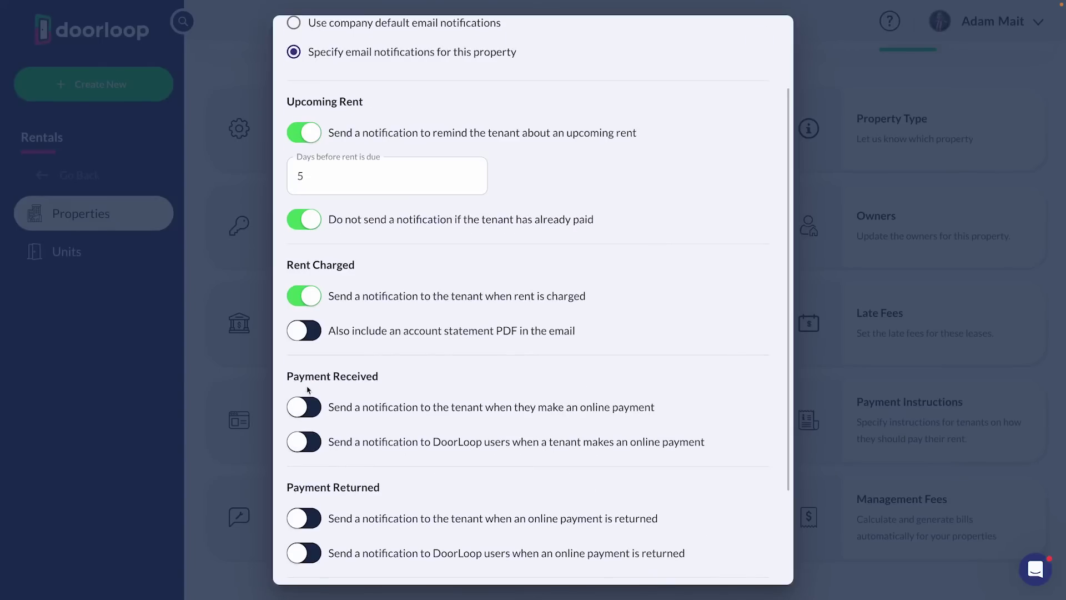
{"action": "left_click", "coordinate": [309, 333]}
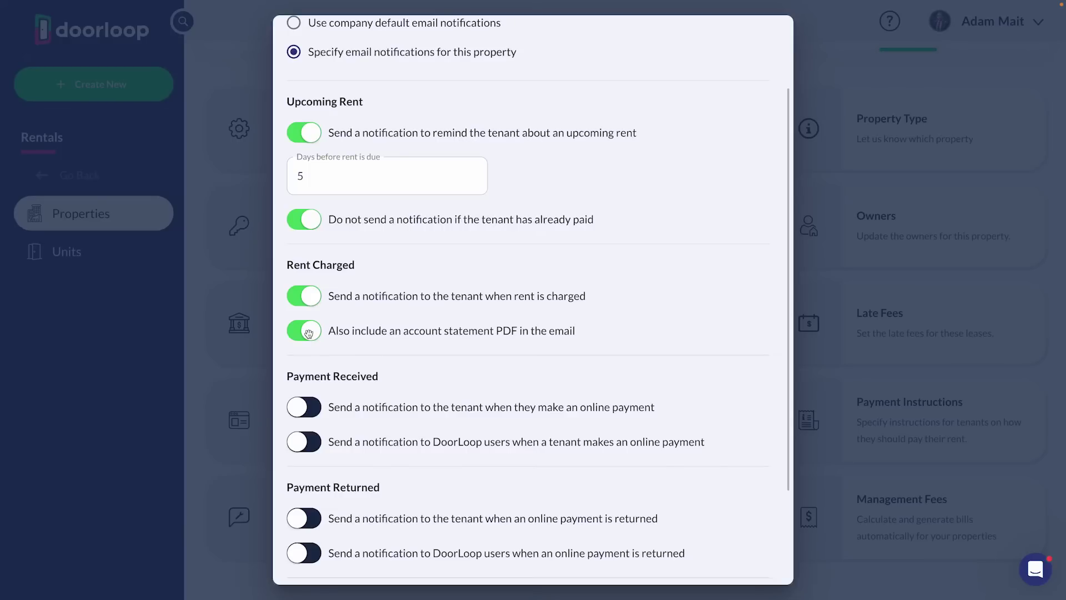
{"action": "left_click", "coordinate": [304, 407]}
{"action": "left_click", "coordinate": [304, 442]}
{"action": "scroll", "coordinate": [404, 454], "scroll_direction": "down", "scroll_amount": 1}
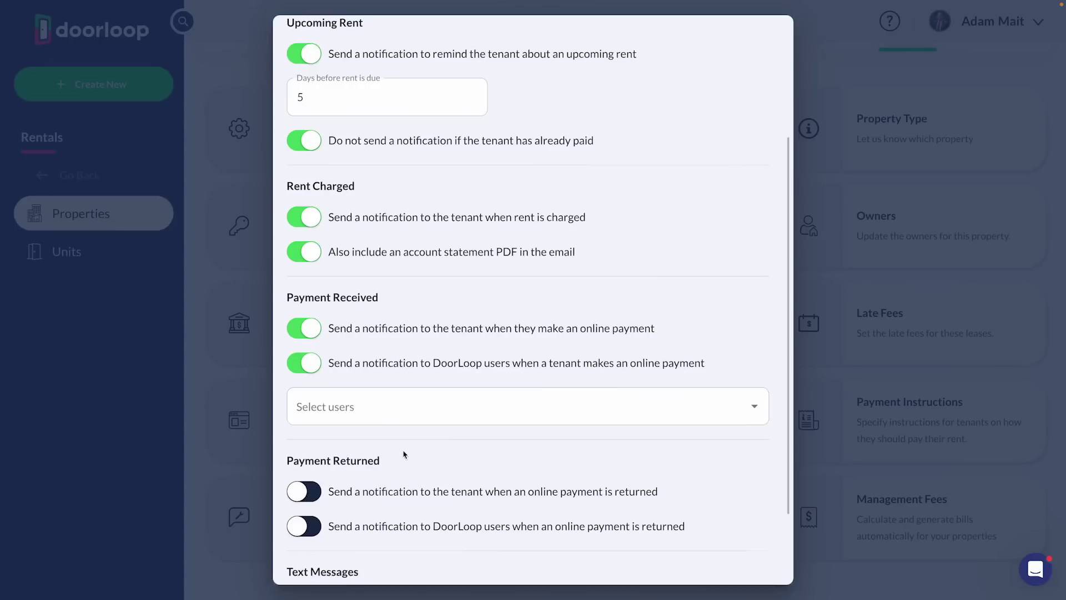
{"action": "left_click", "coordinate": [379, 407]}
{"action": "left_click", "coordinate": [379, 220]}
{"action": "left_click", "coordinate": [416, 392]}
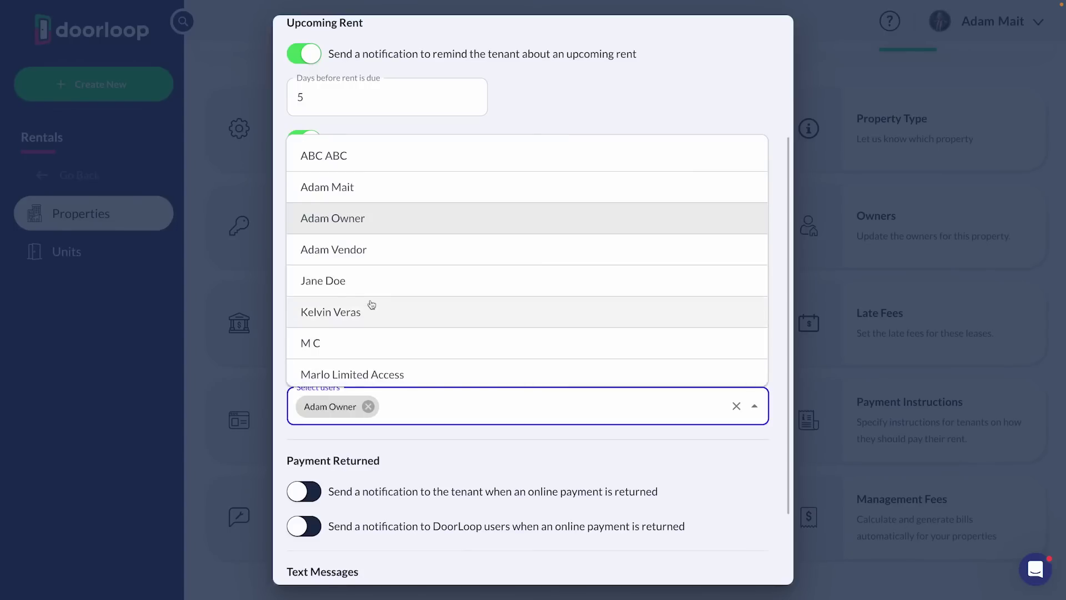
{"action": "left_click", "coordinate": [372, 291]}
{"action": "scroll", "coordinate": [354, 409], "scroll_direction": "down", "scroll_amount": 2}
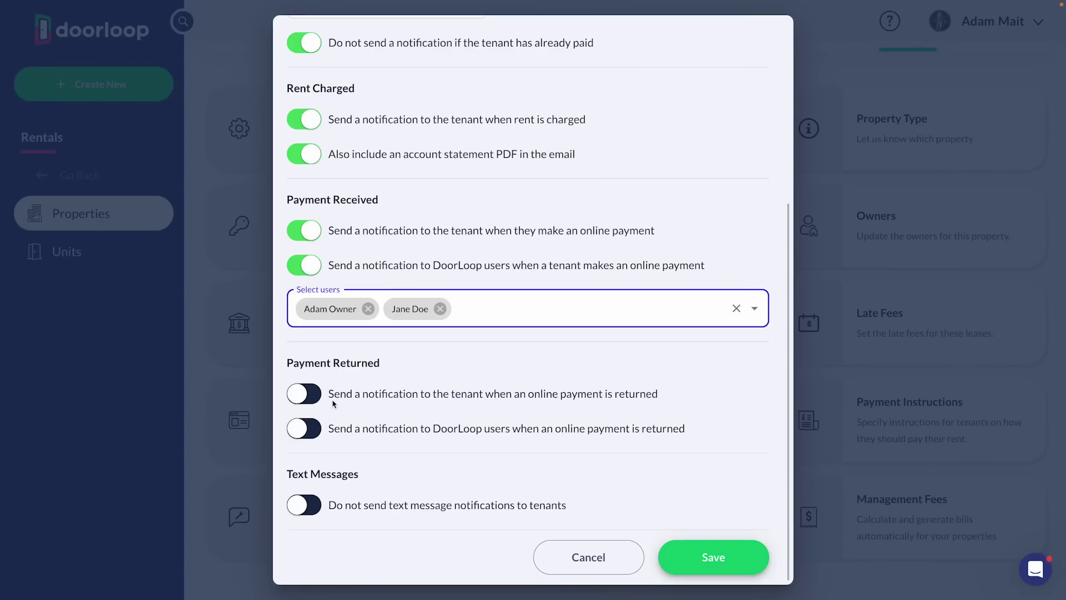
{"action": "left_click", "coordinate": [546, 556]}
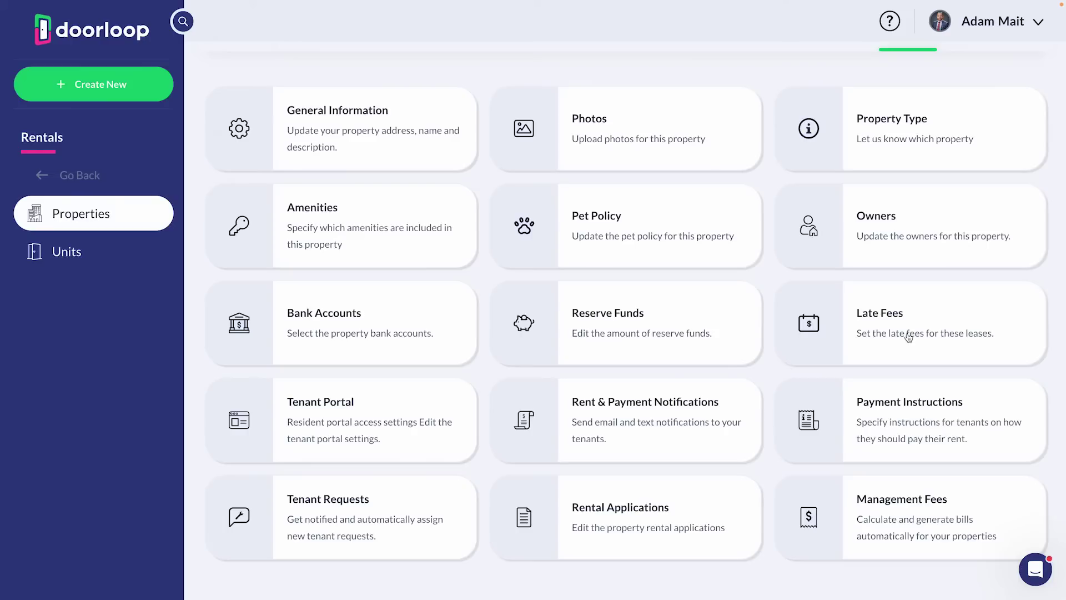
Navigate past Communications and Overview to the Rentals list of all properties
{"action": "left_click", "coordinate": [79, 178]}
{"action": "left_click", "coordinate": [75, 445]}
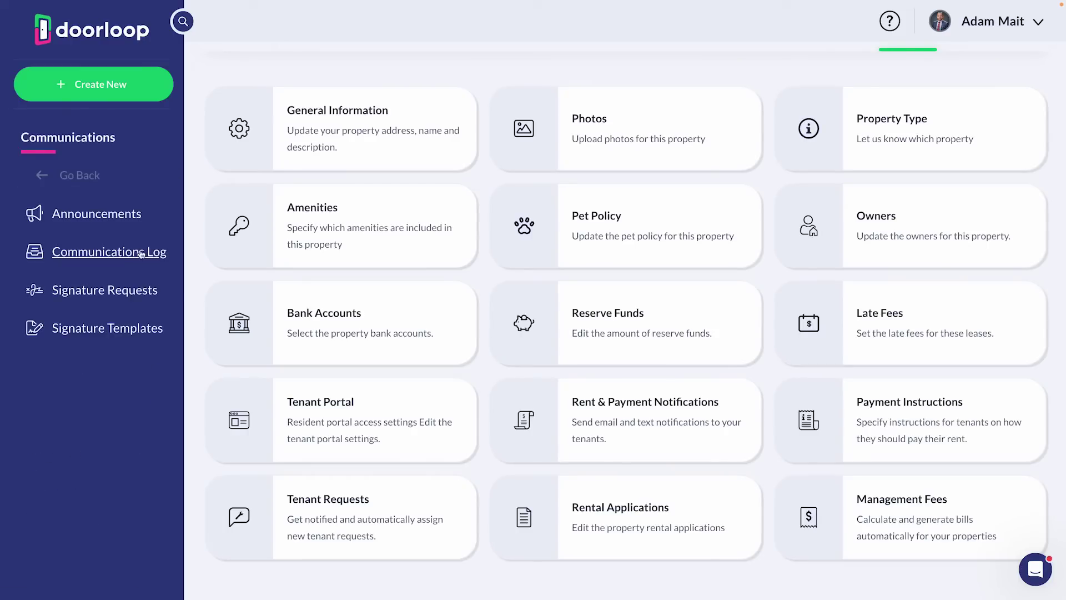
{"action": "left_click", "coordinate": [79, 175]}
{"action": "left_click", "coordinate": [78, 215]}
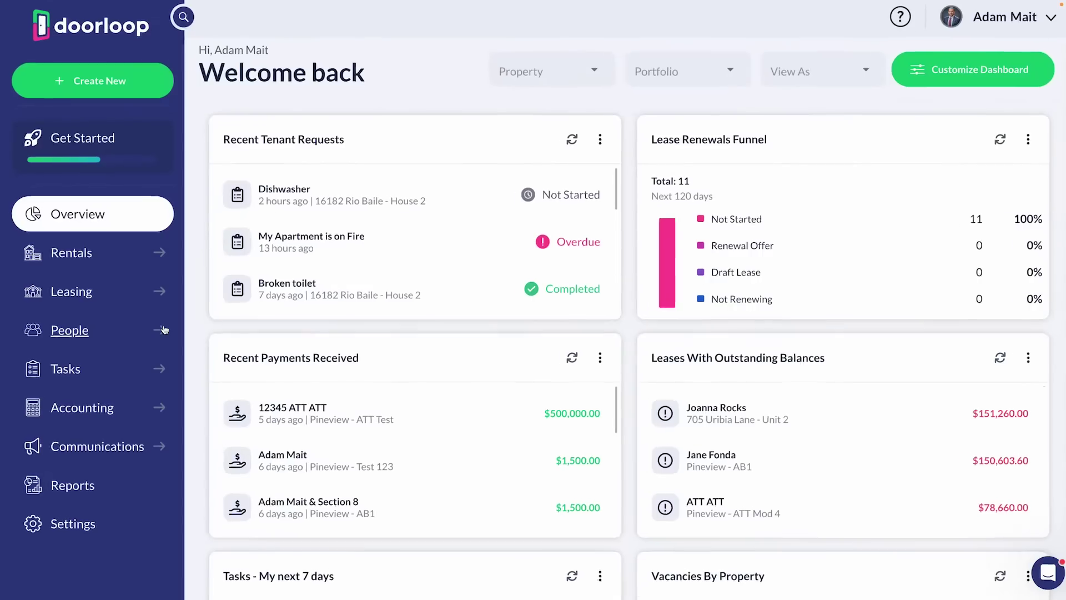
{"action": "left_click", "coordinate": [92, 253]}
{"action": "left_click", "coordinate": [101, 220]}
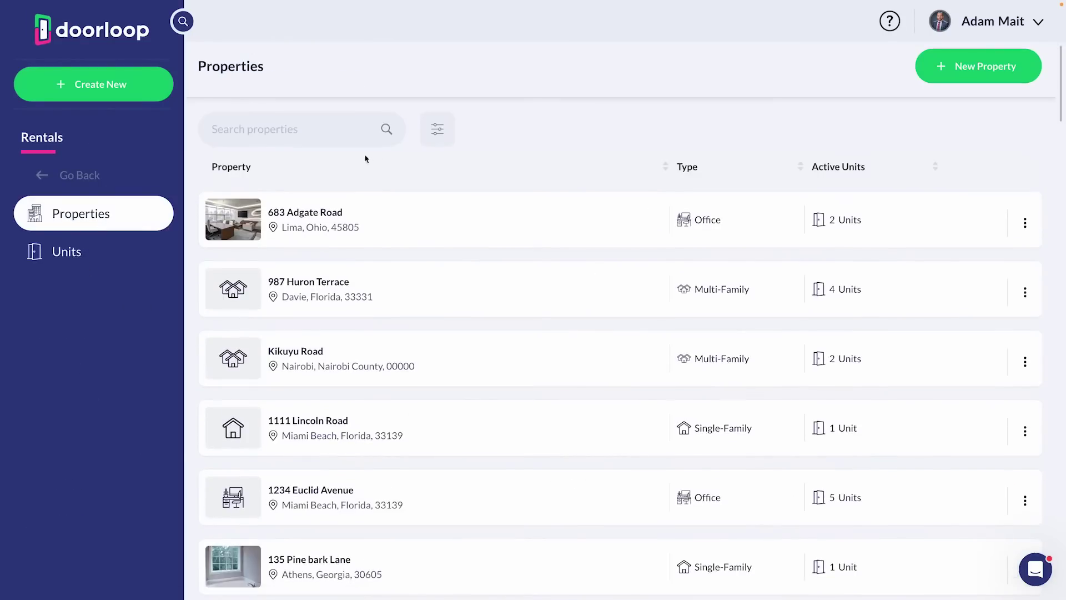
Filter the properties by a single owner, then by Single-Family type, clearing each filter
{"action": "left_click", "coordinate": [434, 132]}
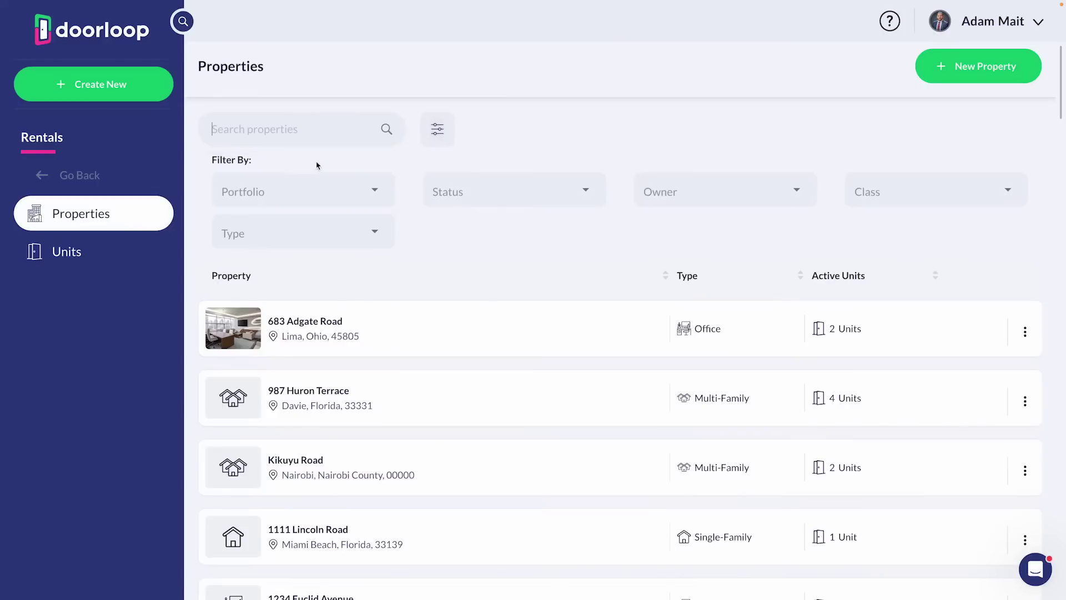
{"action": "left_click", "coordinate": [800, 194]}
{"action": "left_click", "coordinate": [722, 293]}
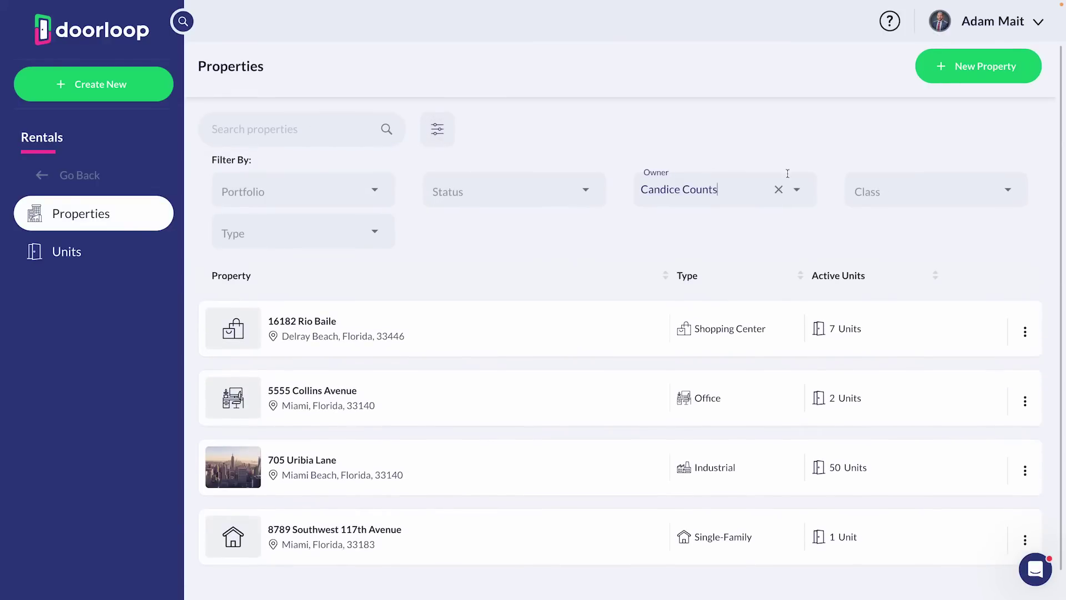
{"action": "left_click", "coordinate": [778, 190]}
{"action": "left_click", "coordinate": [367, 231]}
{"action": "left_click", "coordinate": [300, 277]}
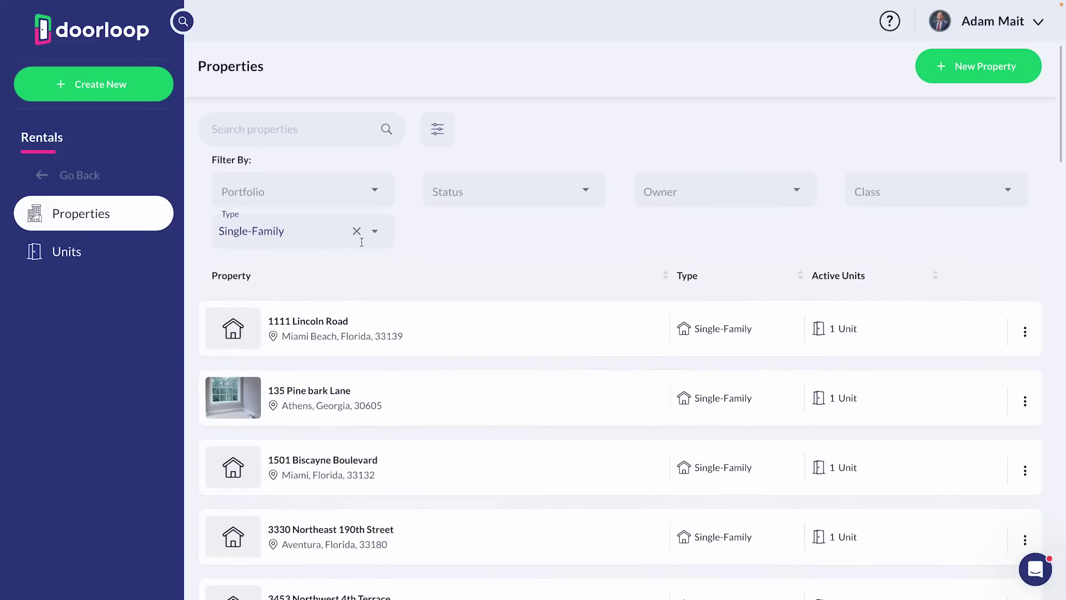
{"action": "left_click", "coordinate": [357, 231]}
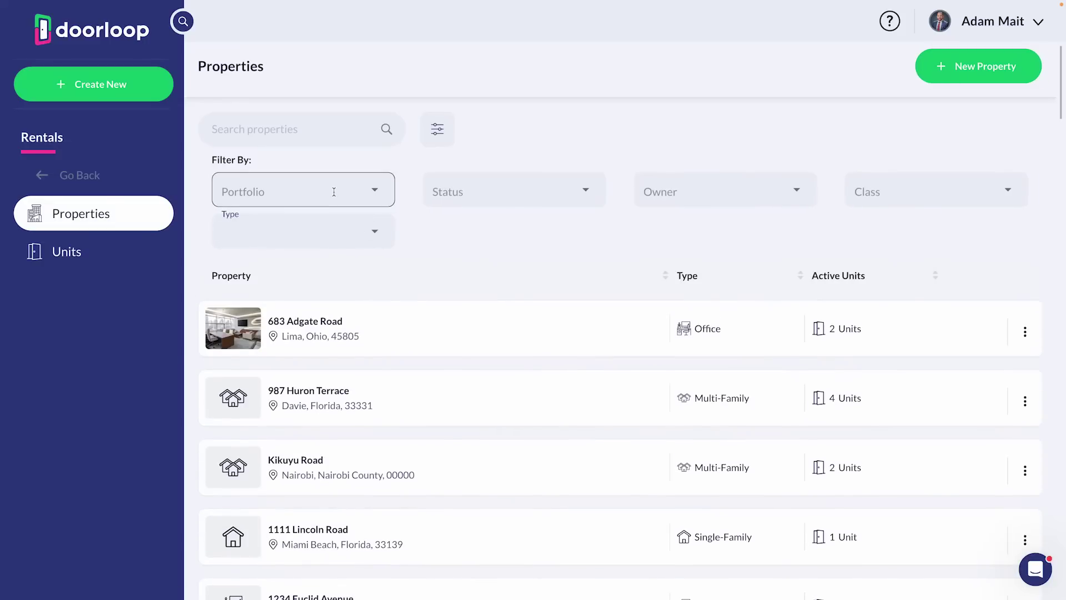
Filter by a single portfolio, clear it, and return to the Overview dashboard
{"action": "left_click", "coordinate": [334, 191]}
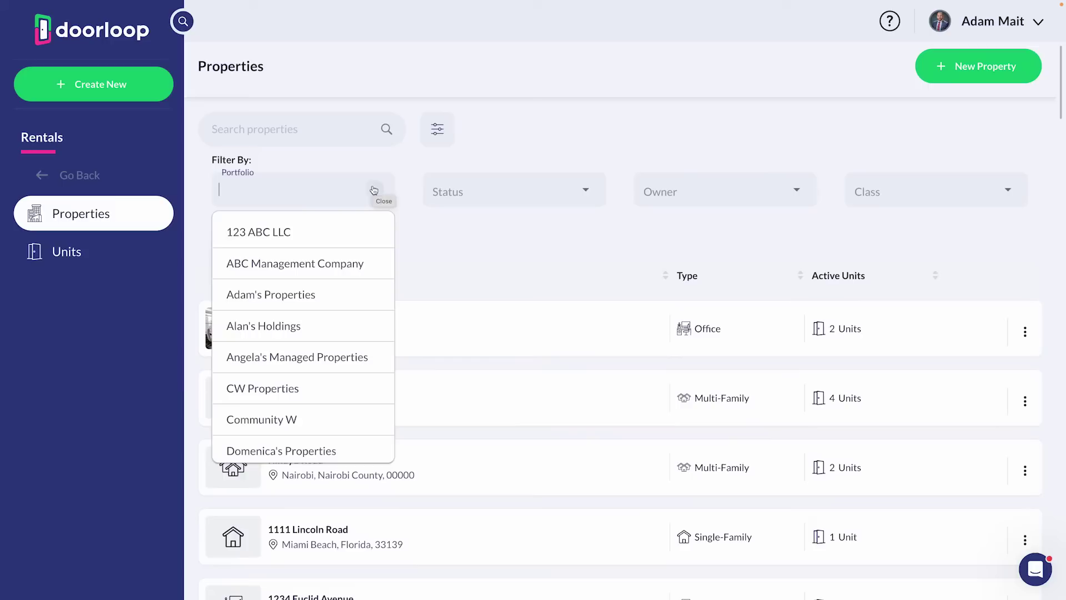
{"action": "left_click", "coordinate": [290, 292]}
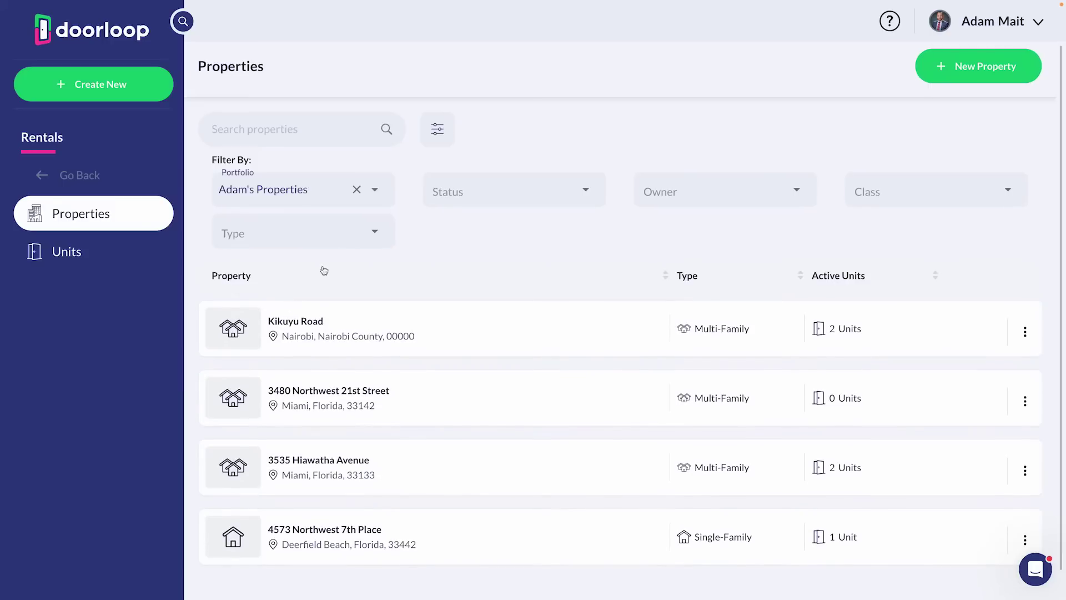
{"action": "left_click", "coordinate": [357, 189]}
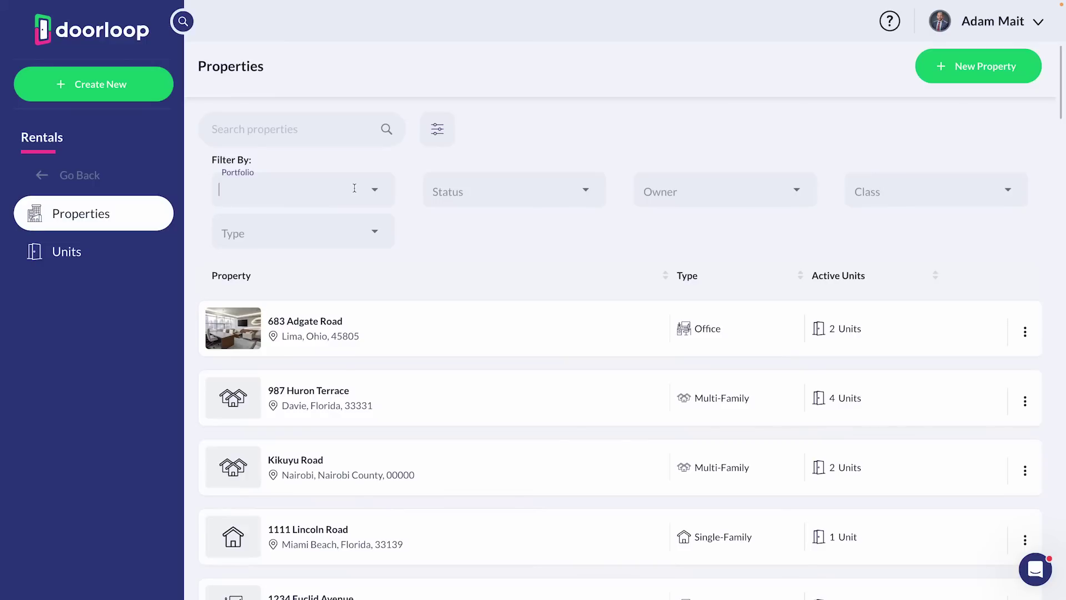
{"action": "left_click", "coordinate": [98, 28]}
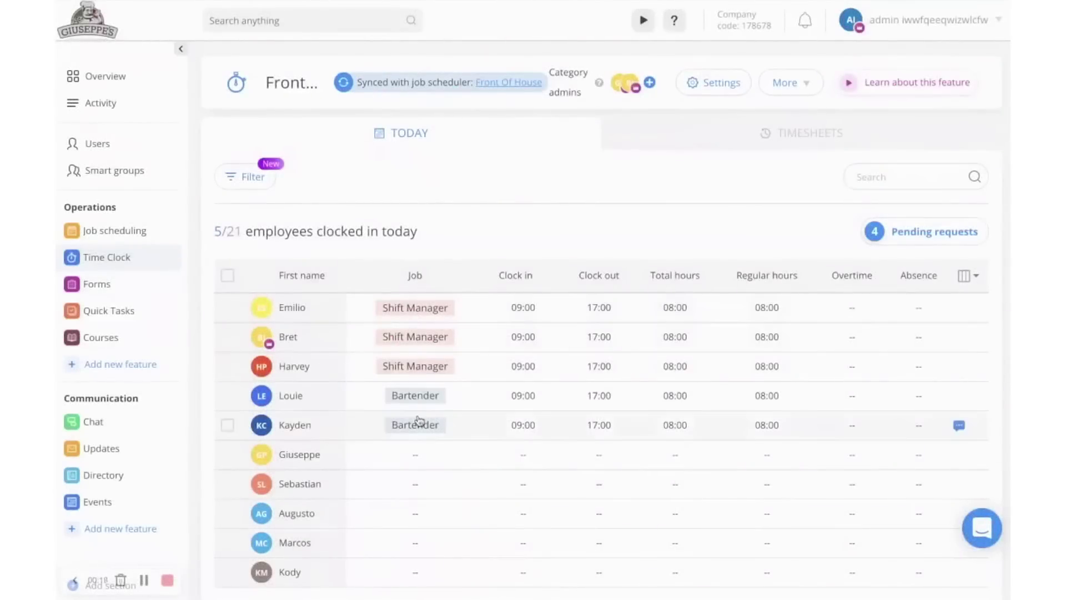
{"action": "scroll", "coordinate": [535, 369], "scroll_direction": "down", "scroll_amount": 5}
{"action": "scroll", "coordinate": [521, 325], "scroll_direction": "up", "scroll_amount": 4}
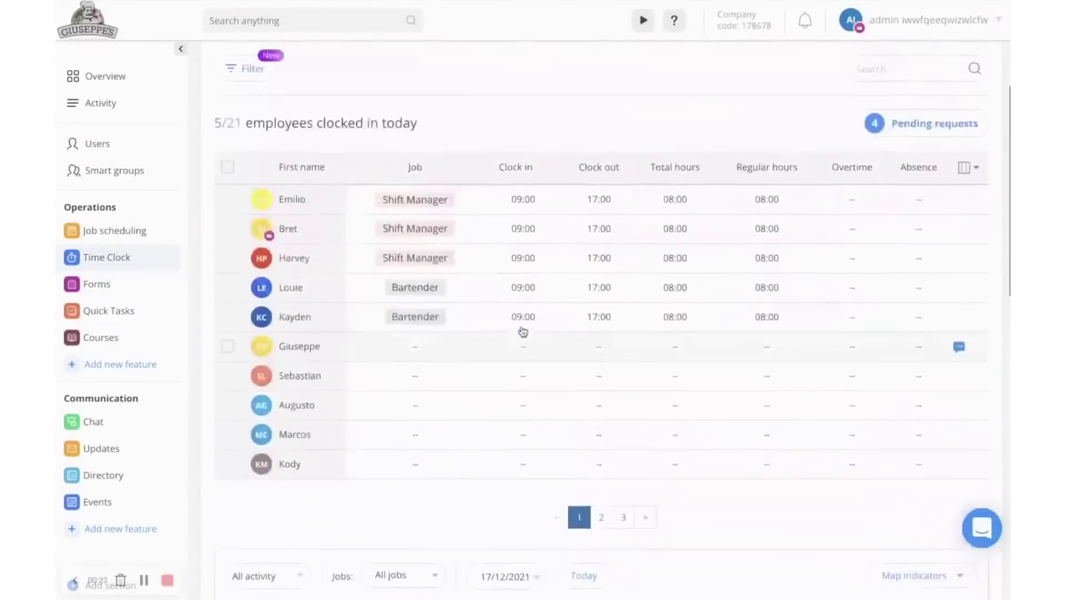
Select Emilio, Bret and Harvey, then look through bulk actions and filter criteria
{"action": "left_click", "coordinate": [227, 206]}
{"action": "left_click", "coordinate": [227, 235]}
{"action": "left_click", "coordinate": [227, 264]}
{"action": "left_click", "coordinate": [346, 74]}
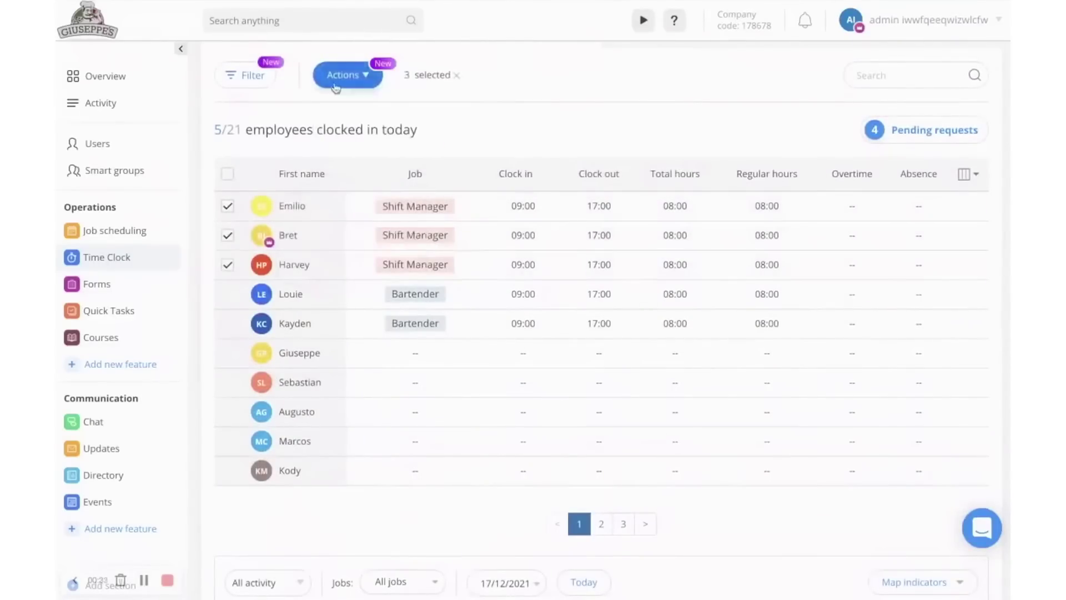
{"action": "left_click", "coordinate": [260, 84]}
{"action": "left_click", "coordinate": [271, 134]}
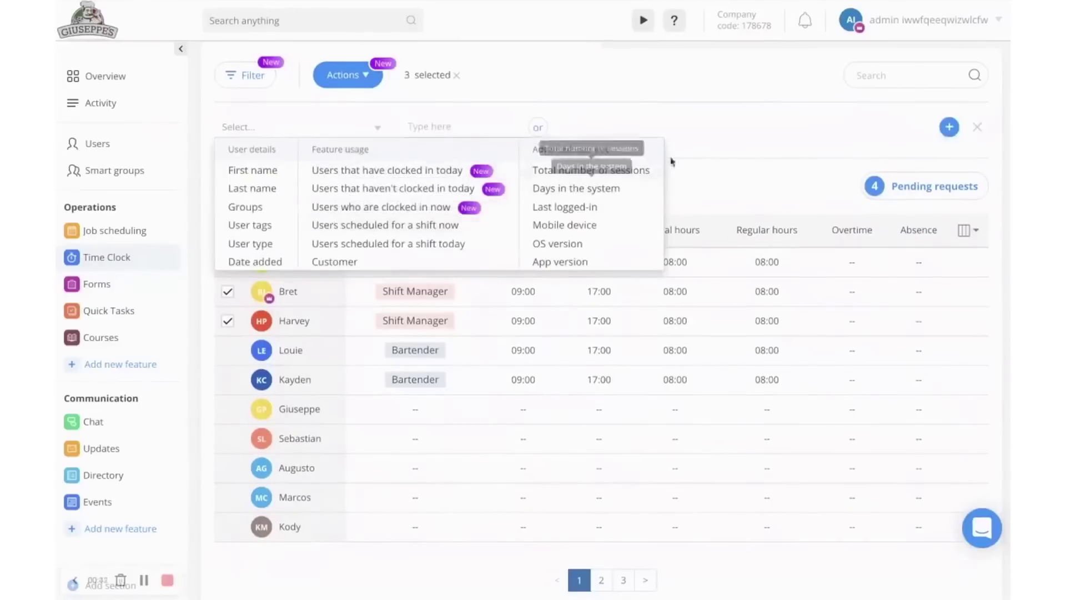
{"action": "left_click", "coordinate": [851, 183]}
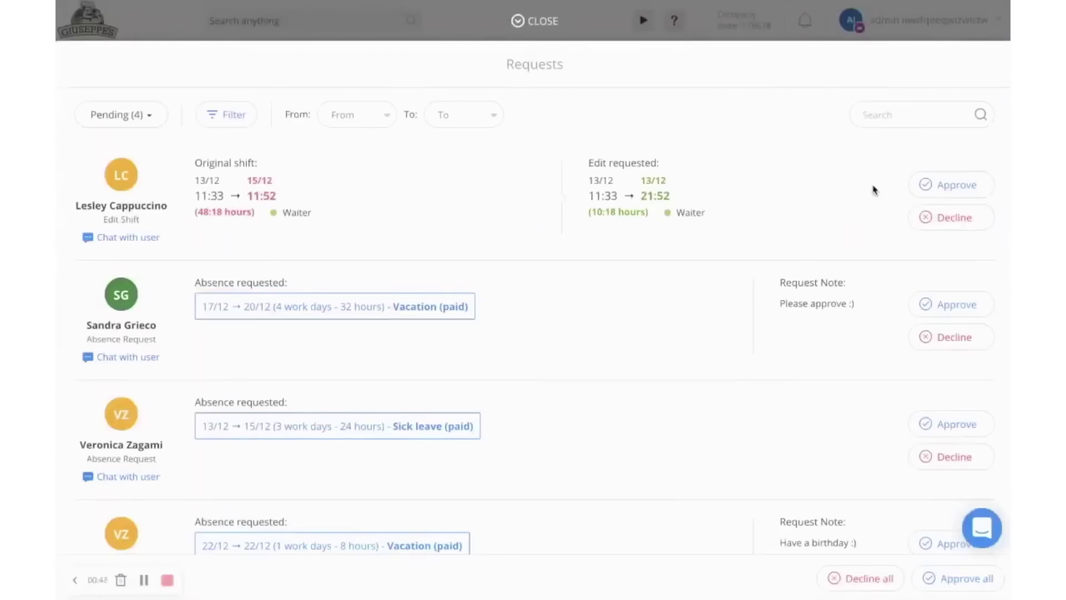
{"action": "left_click", "coordinate": [528, 25]}
{"action": "left_click", "coordinate": [765, 135]}
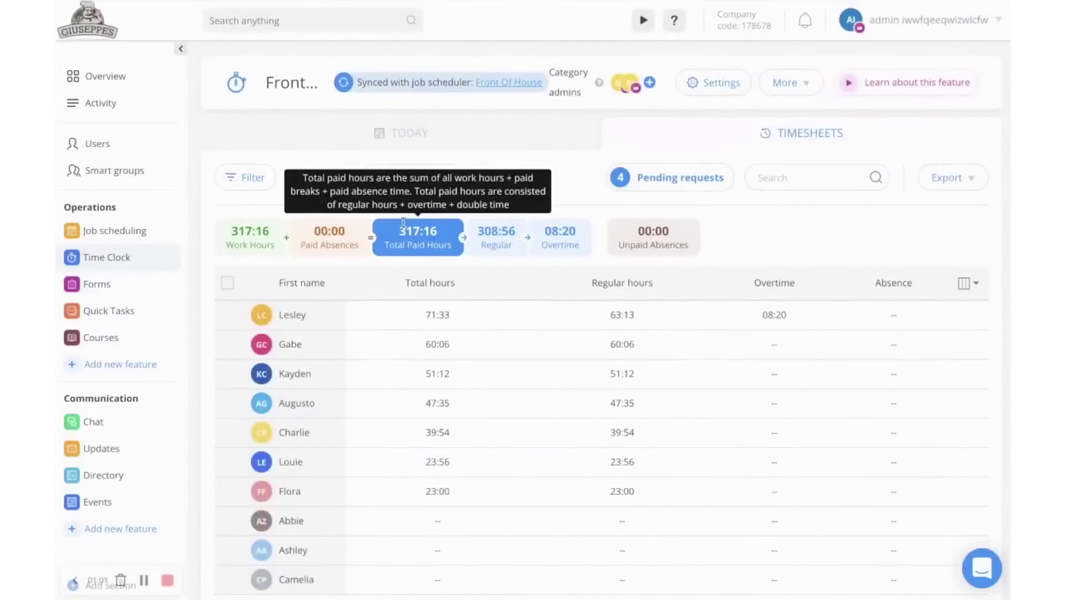
{"action": "left_click", "coordinate": [450, 316]}
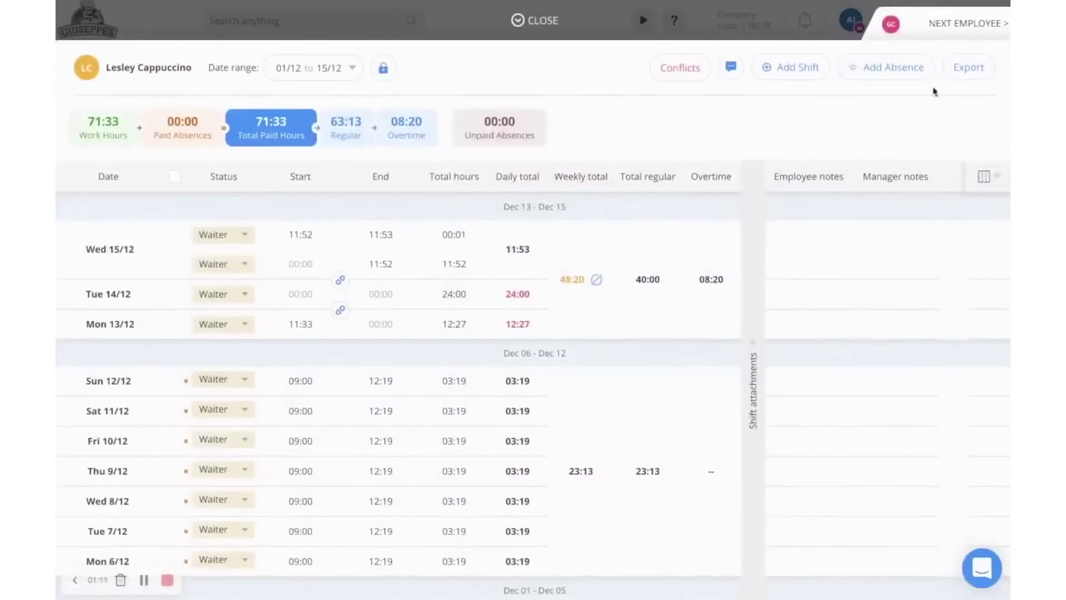
{"action": "left_click", "coordinate": [538, 22]}
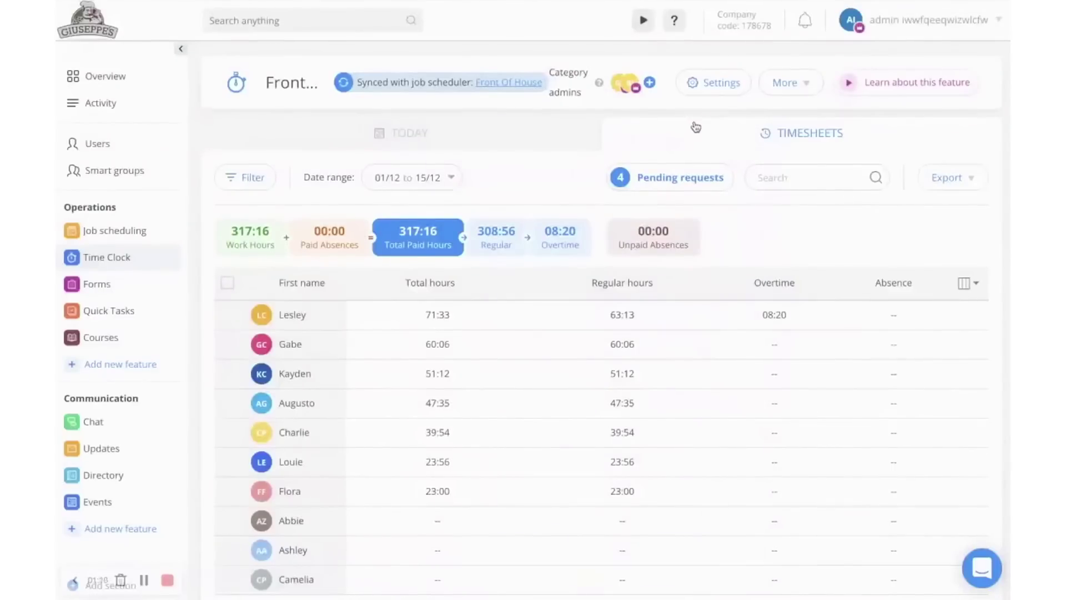
{"action": "left_click", "coordinate": [706, 88]}
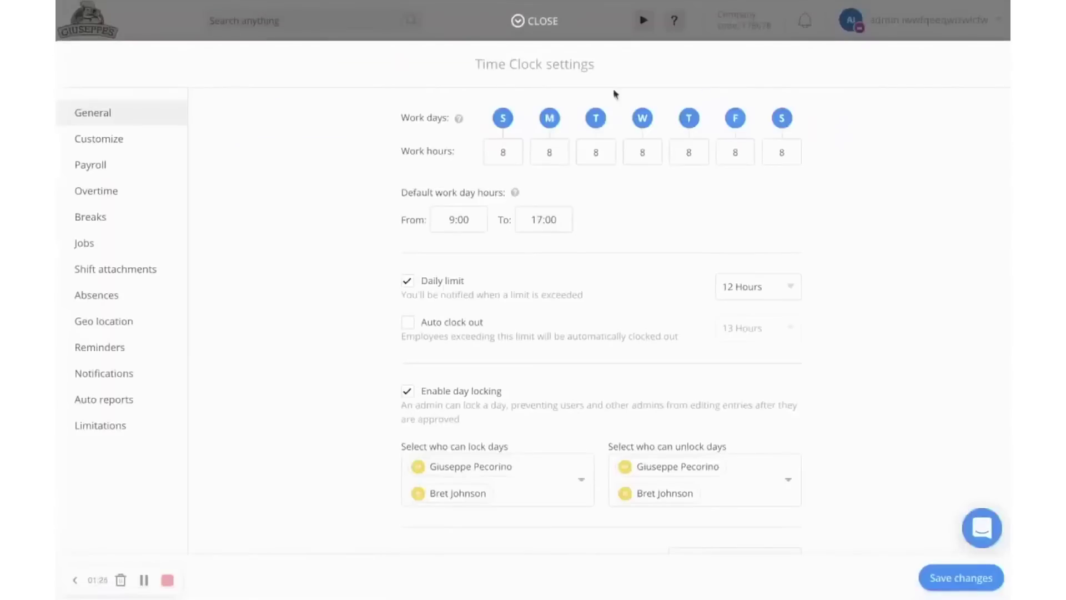
{"action": "left_click", "coordinate": [135, 244]}
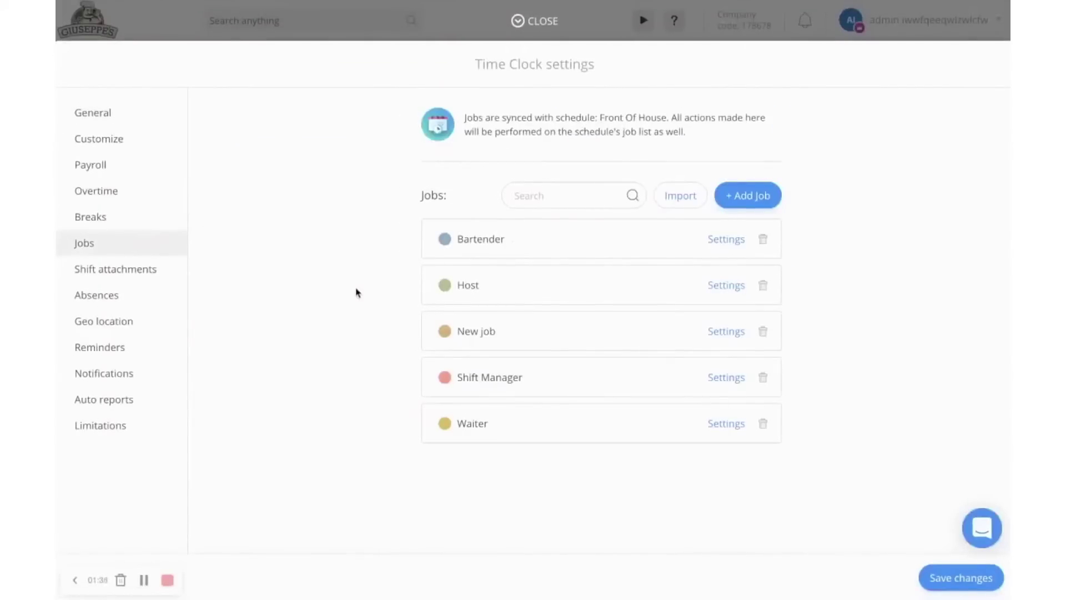
{"action": "left_click", "coordinate": [125, 322]}
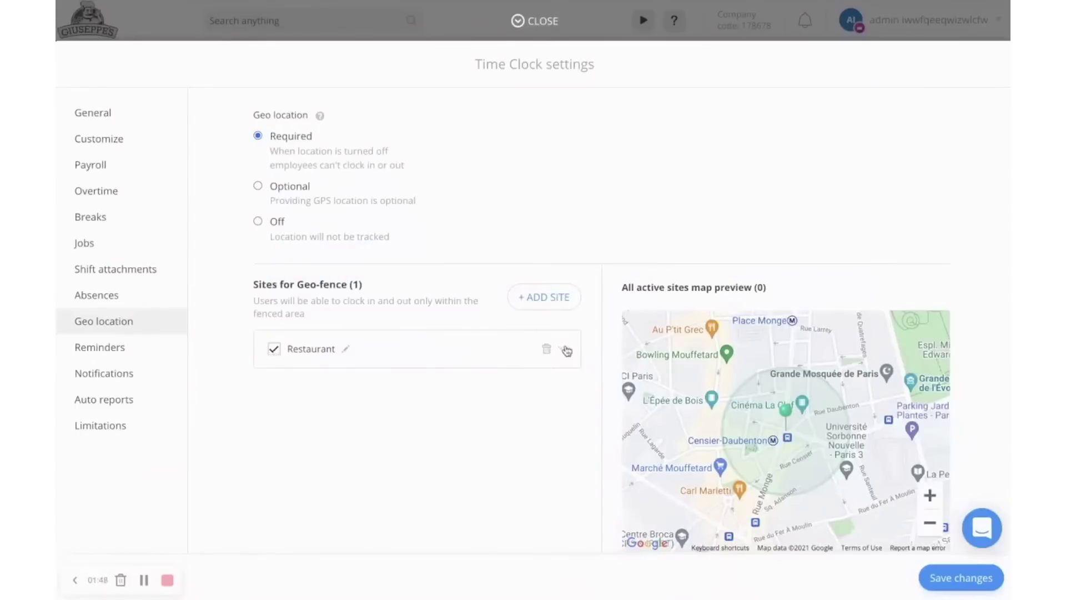
{"action": "left_click", "coordinate": [567, 349]}
{"action": "scroll", "coordinate": [461, 453], "scroll_direction": "down", "scroll_amount": 3}
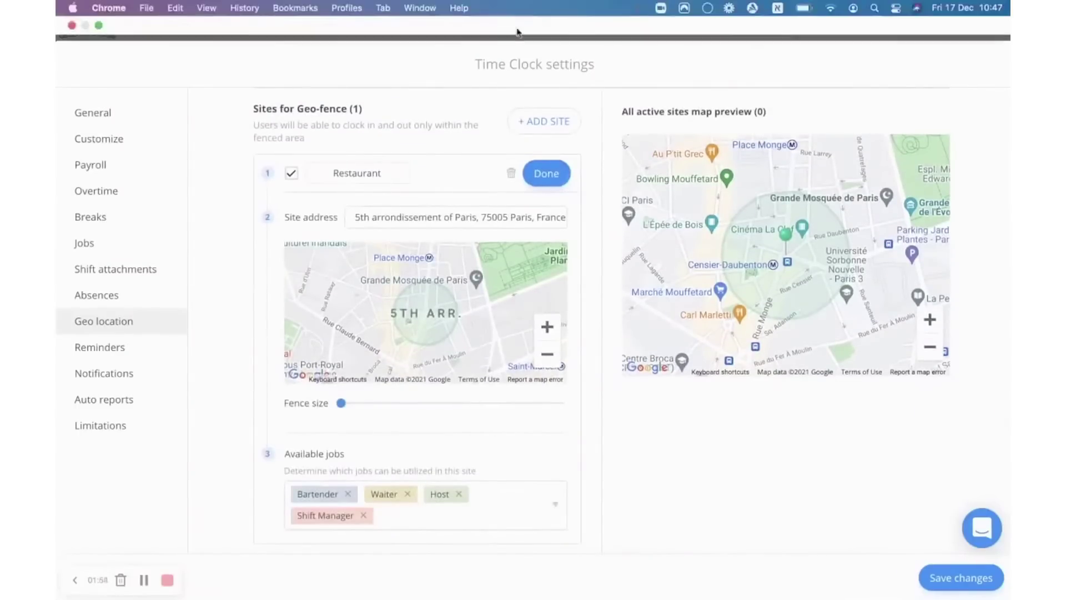
{"action": "left_click", "coordinate": [535, 20]}
Leave settings without saving and open the Front Of House job schedule
{"action": "left_click", "coordinate": [491, 224]}
{"action": "left_click", "coordinate": [117, 230]}
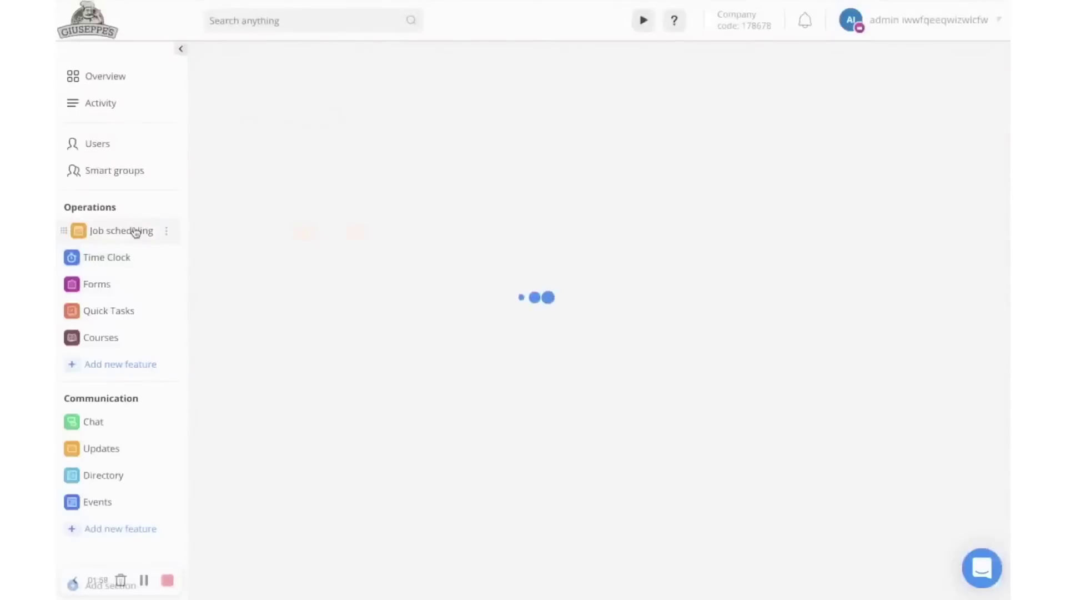
{"action": "left_click", "coordinate": [464, 420]}
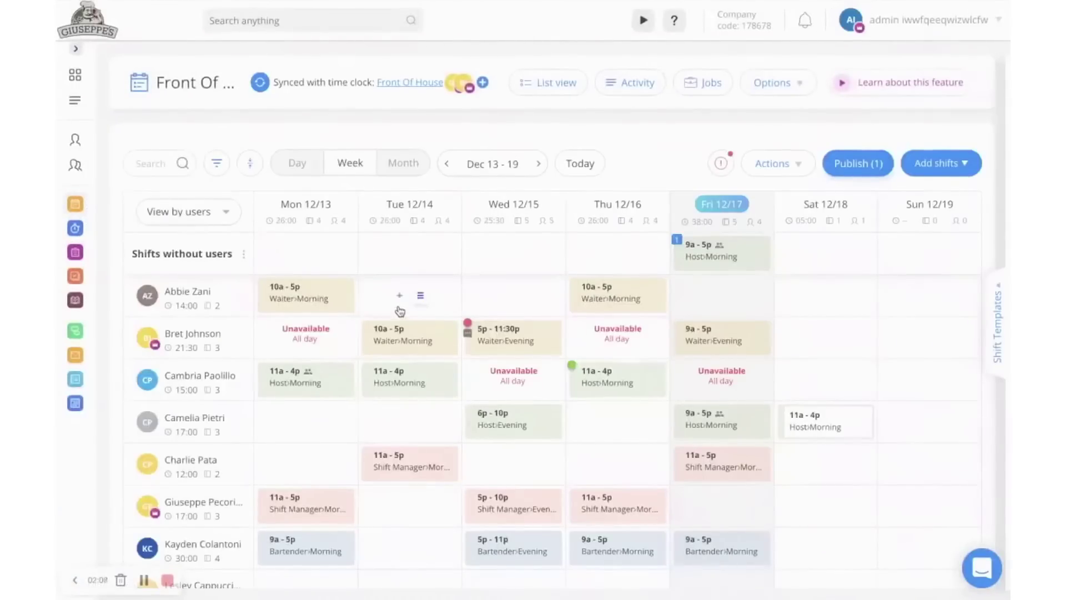
{"action": "left_click", "coordinate": [397, 304]}
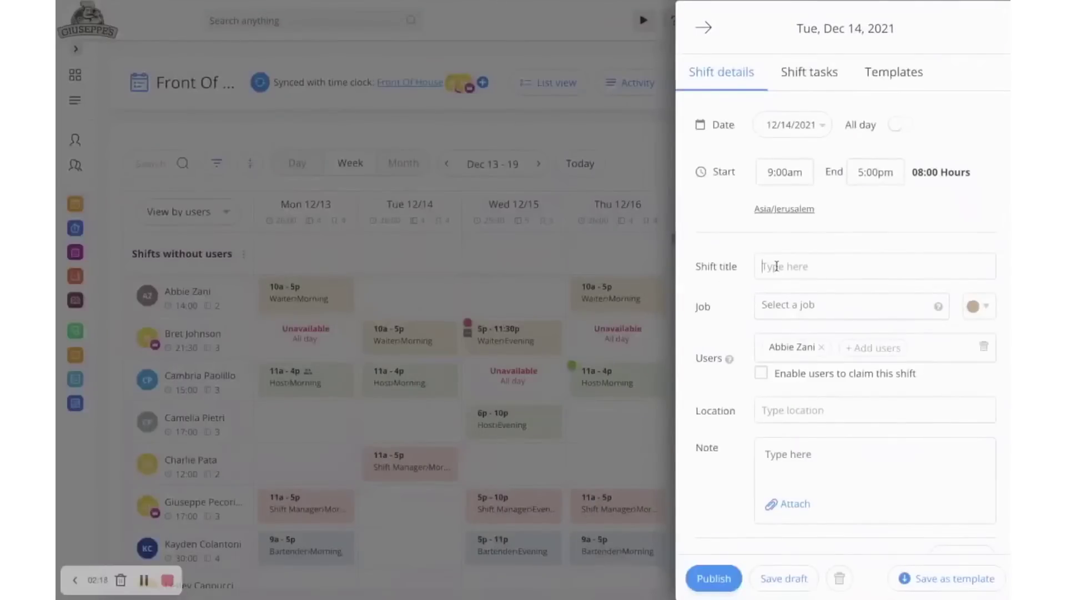
{"action": "type", "text": "Morning"}
{"action": "left_click", "coordinate": [792, 290]}
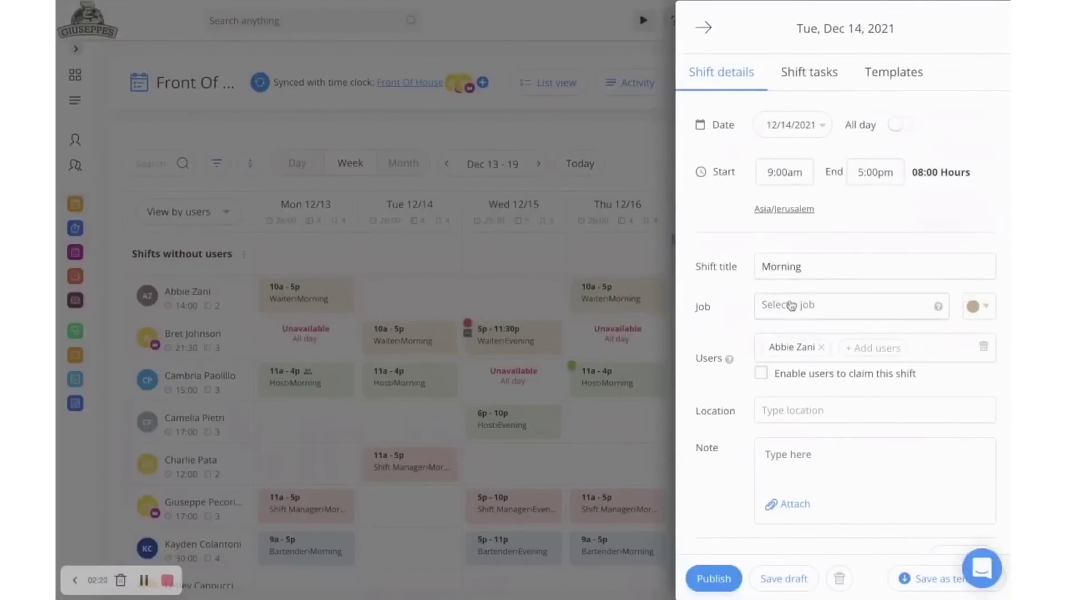
{"action": "left_click", "coordinate": [796, 361]}
{"action": "left_click", "coordinate": [811, 73]}
{"action": "left_click", "coordinate": [704, 28]}
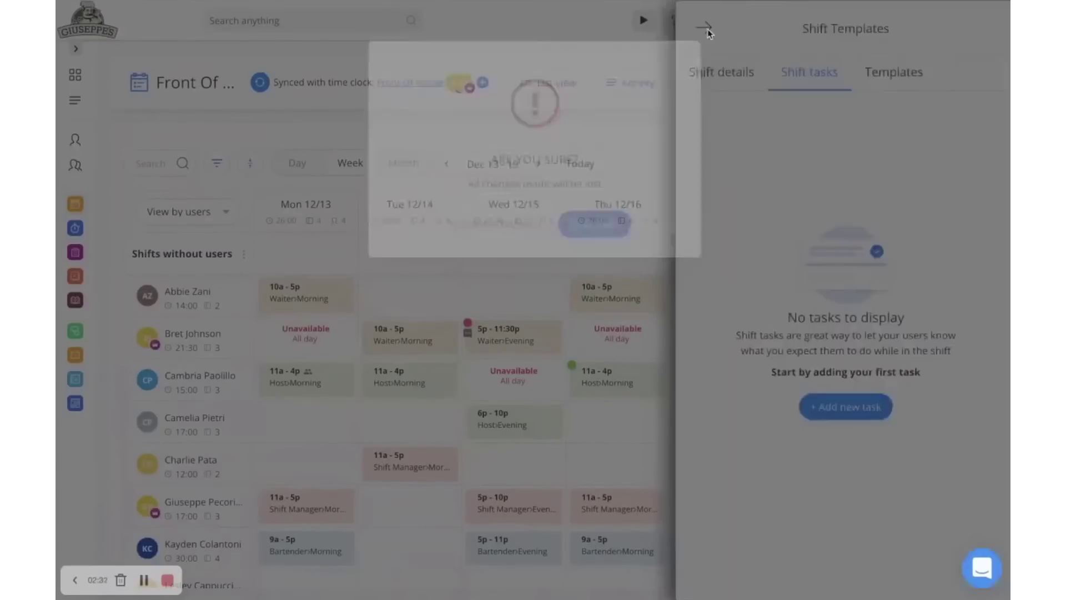
{"action": "left_click", "coordinate": [593, 223]}
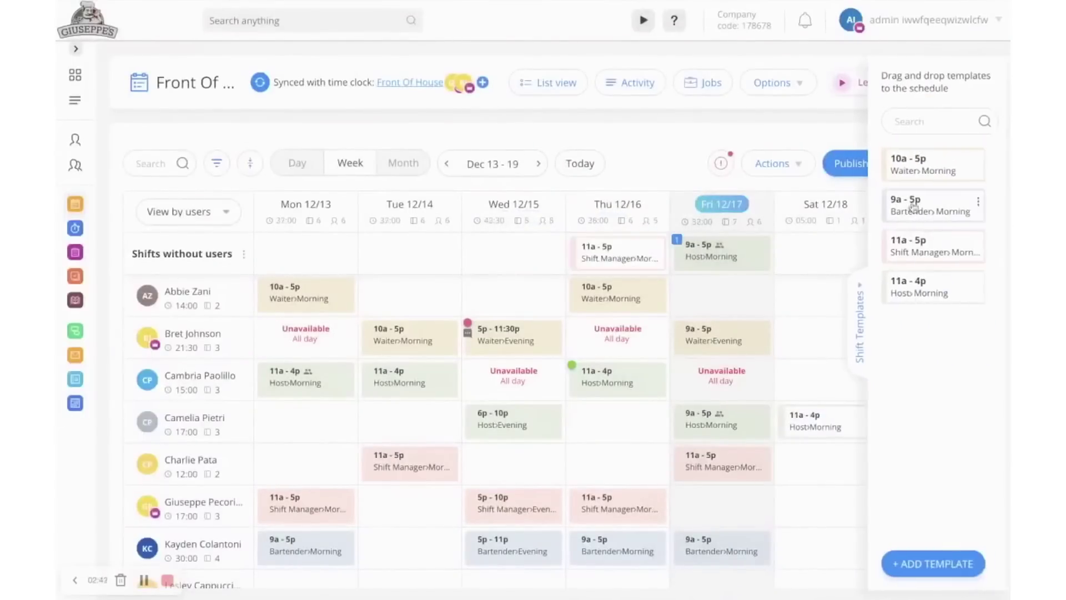
Drag the 9a–5p Bartender template onto Tuesday and Wednesday, and glance at week actions
{"action": "mouse_move", "coordinate": [914, 206]}
{"action": "left_mouse_down"}
{"action": "mouse_move", "coordinate": [453, 257]}
{"action": "mouse_move", "coordinate": [500, 250]}
{"action": "left_mouse_up"}
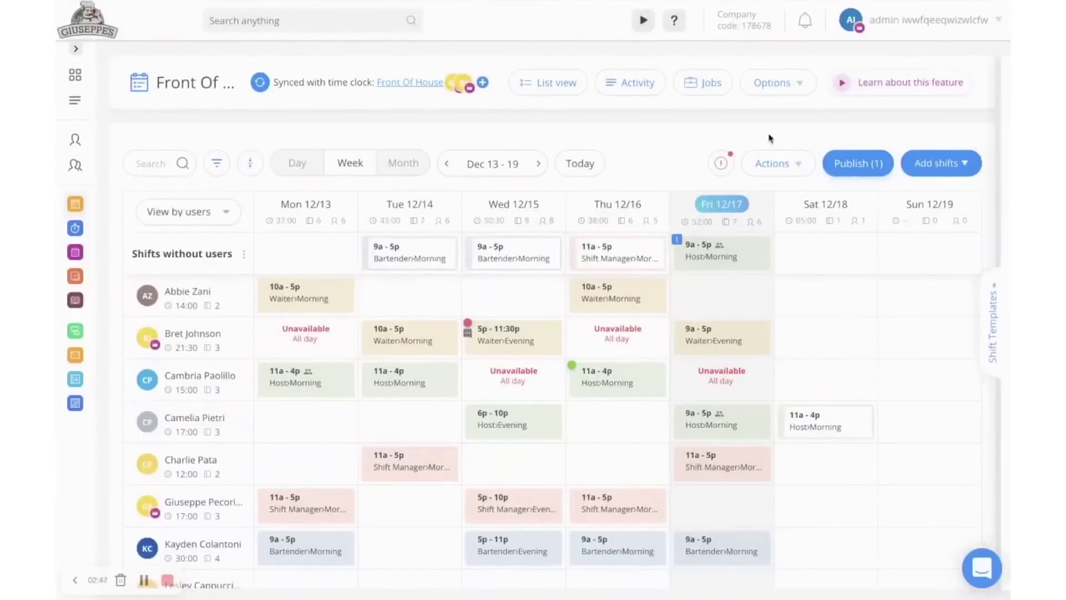
{"action": "left_click", "coordinate": [778, 168]}
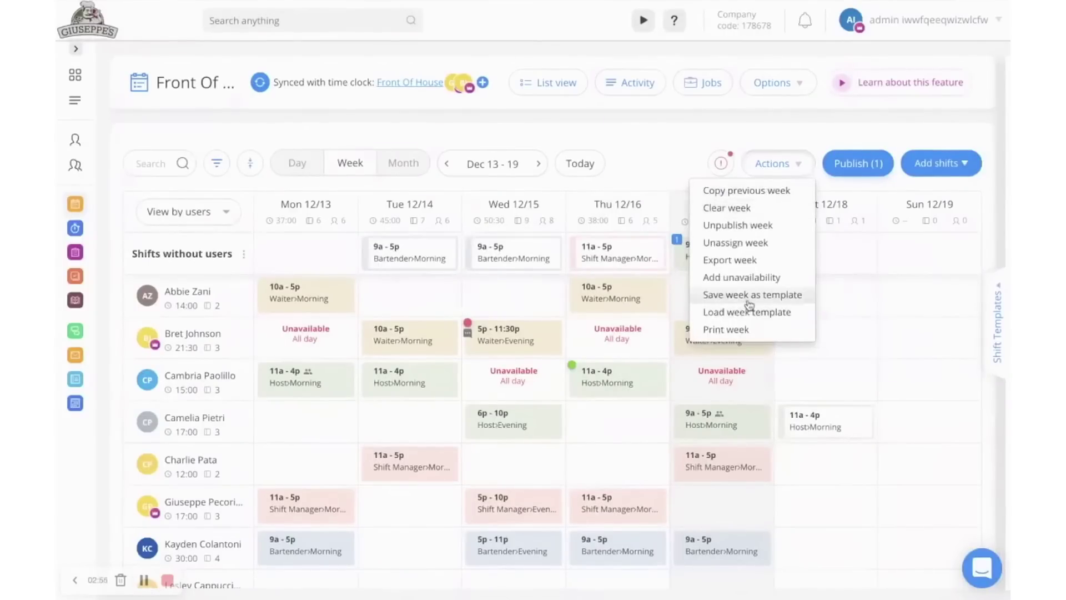
{"action": "left_click", "coordinate": [658, 175]}
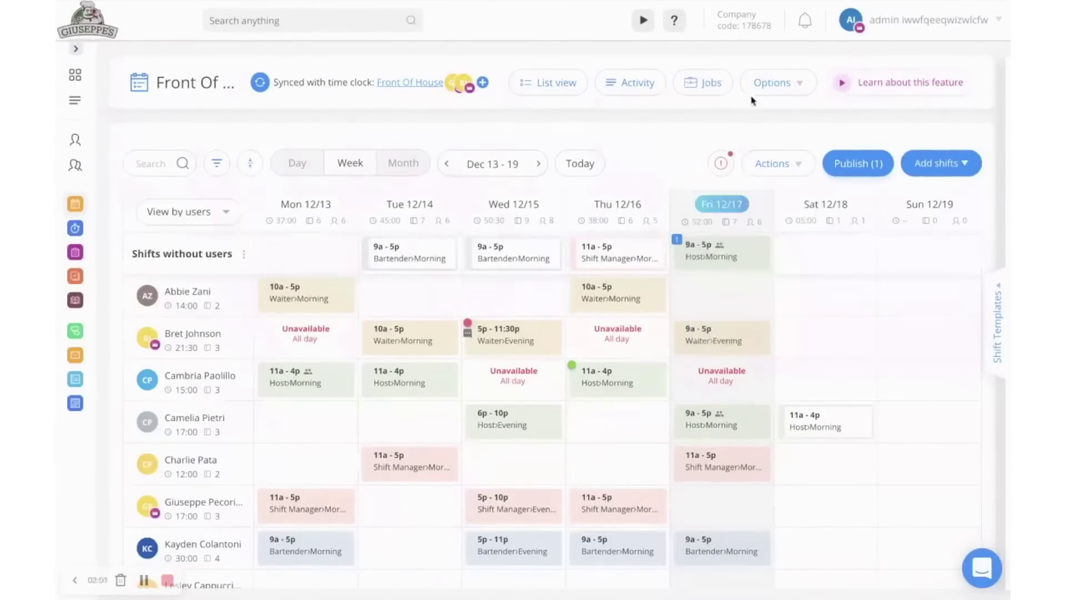
Look through job scheduling settings, leave without saving, and go to Forms
{"action": "left_click", "coordinate": [763, 84]}
{"action": "left_click", "coordinate": [742, 112]}
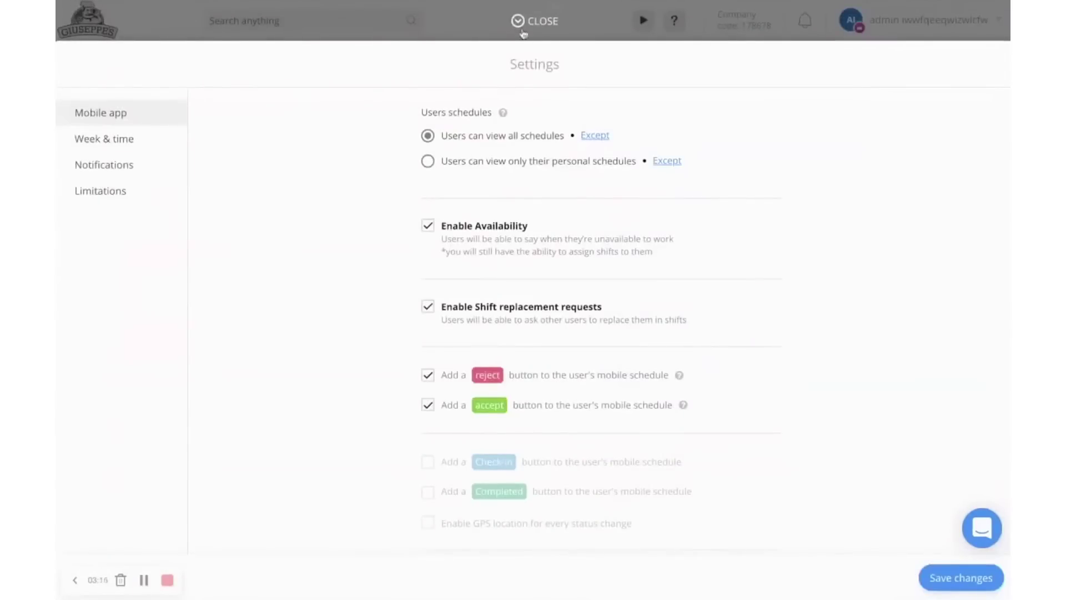
{"action": "left_click", "coordinate": [518, 27]}
{"action": "left_click", "coordinate": [489, 225]}
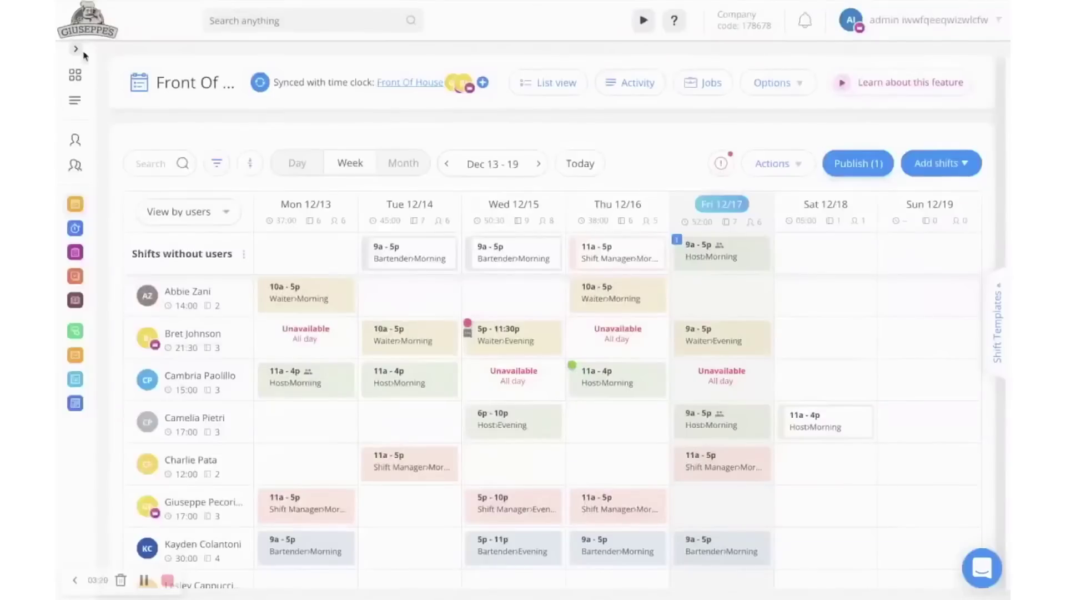
{"action": "left_click", "coordinate": [100, 283]}
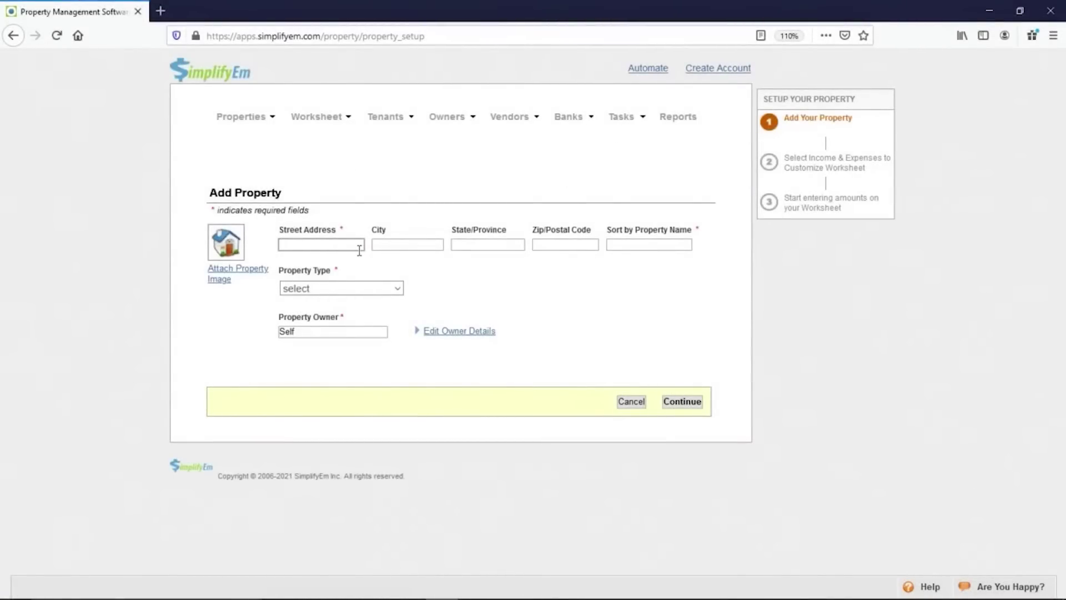
{"action": "type", "text": "123 Main St"}
Set the property type to Duplex and clear the owner name
{"action": "left_click", "coordinate": [333, 290]}
{"action": "left_click", "coordinate": [321, 359]}
{"action": "left_click", "coordinate": [315, 332]}
{"action": "key", "text": "BackSpace"}
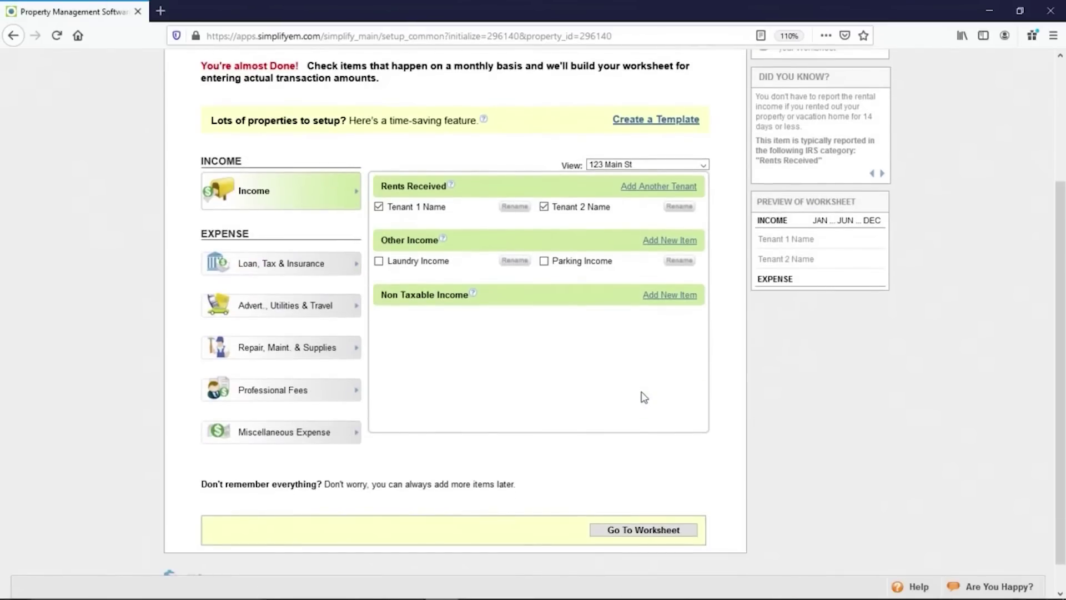
{"action": "mouse_move", "coordinate": [416, 207]}
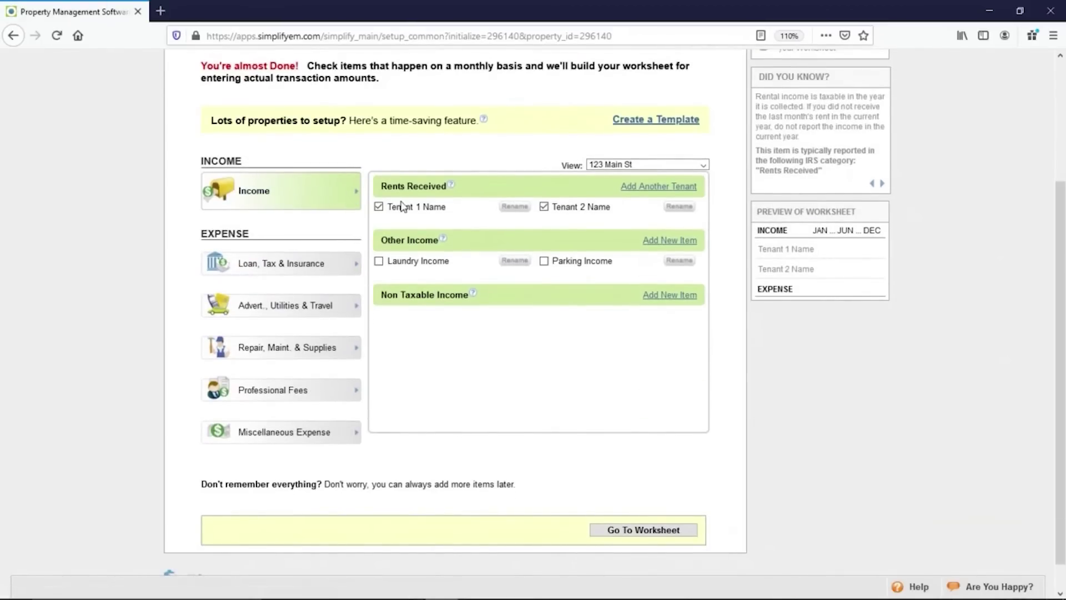
Add Handyman and Gardener repair expenses and build the 123 Main St worksheet
{"action": "left_click", "coordinate": [284, 266]}
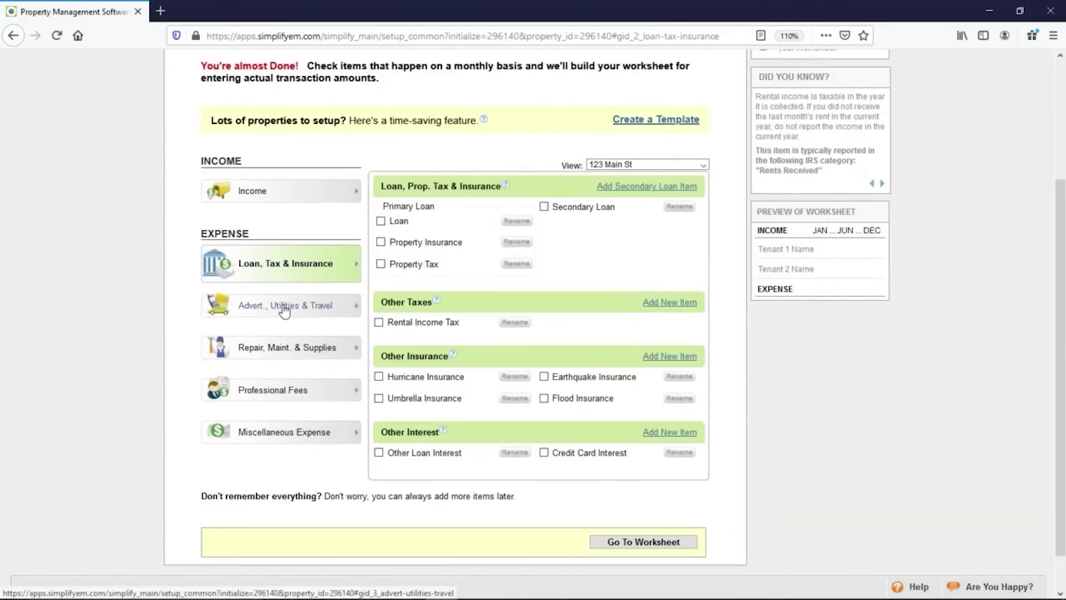
{"action": "left_click", "coordinate": [284, 311]}
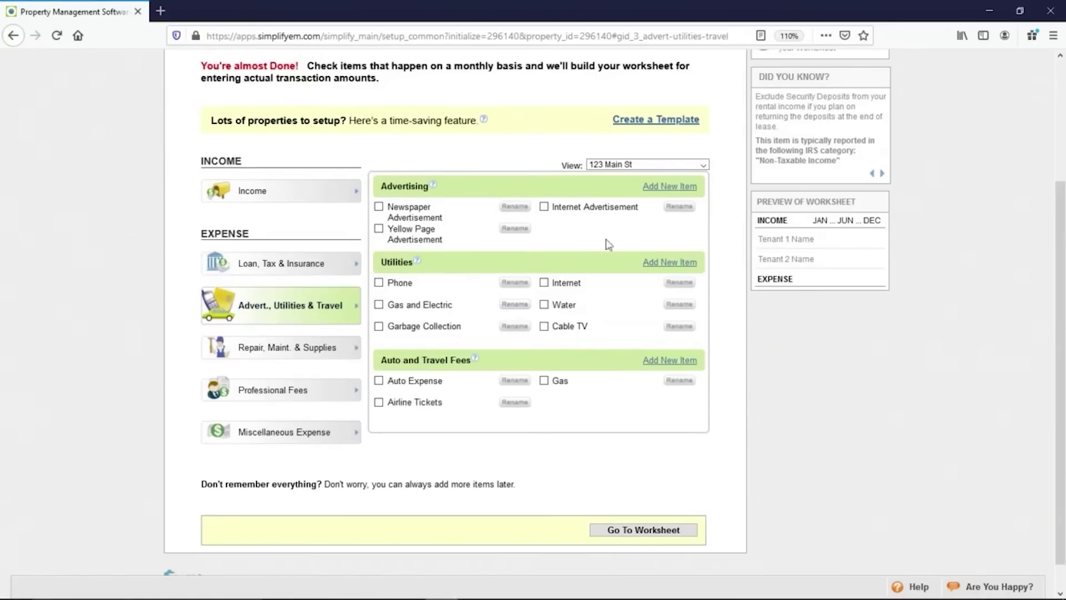
{"action": "left_click", "coordinate": [287, 348]}
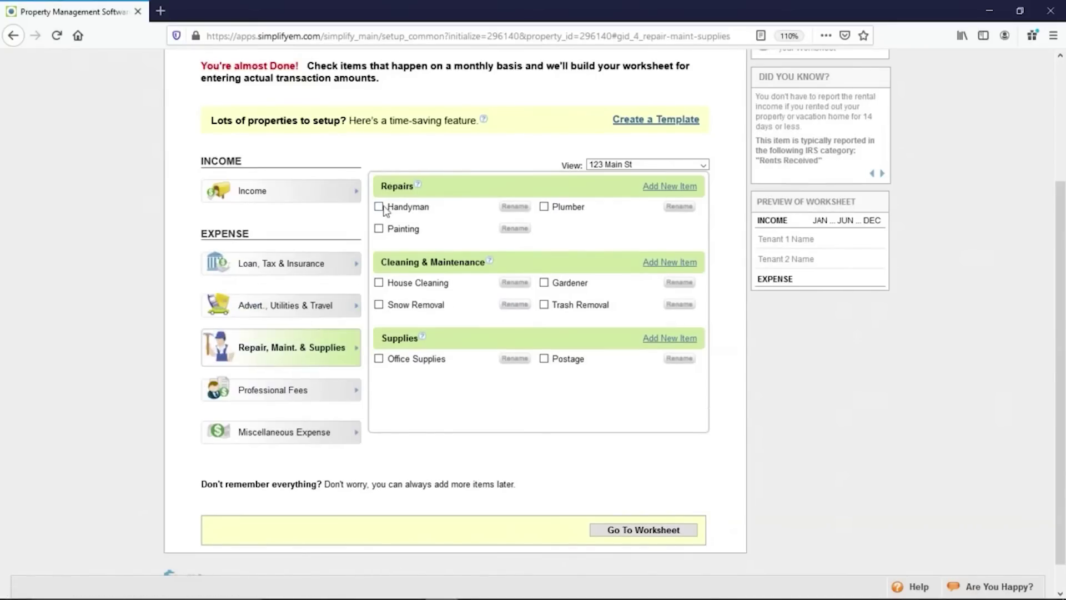
{"action": "left_click", "coordinate": [379, 208]}
{"action": "left_click", "coordinate": [301, 394]}
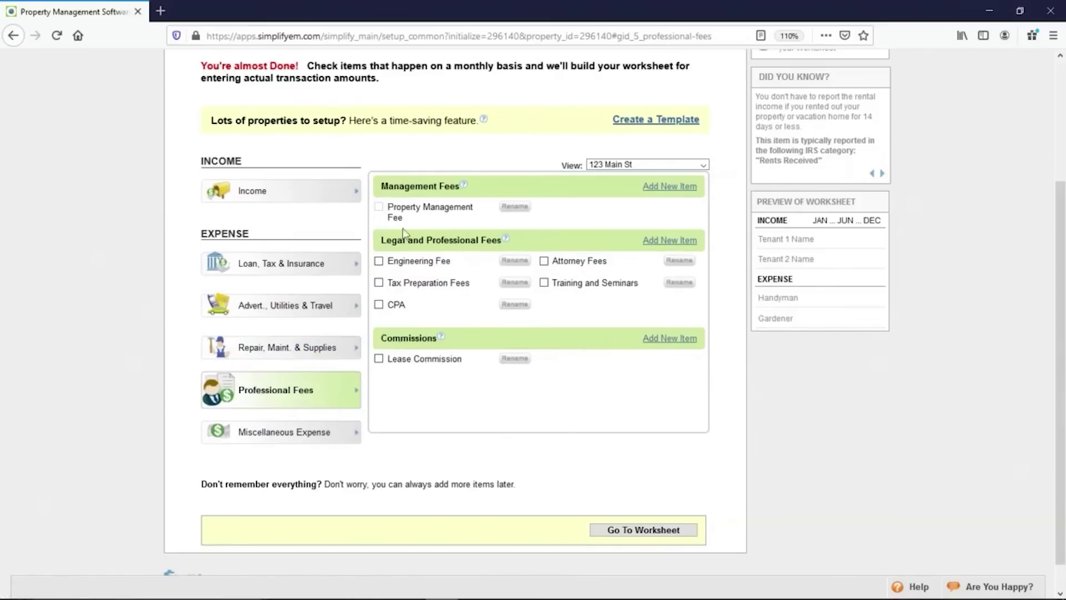
{"action": "left_click", "coordinate": [631, 533]}
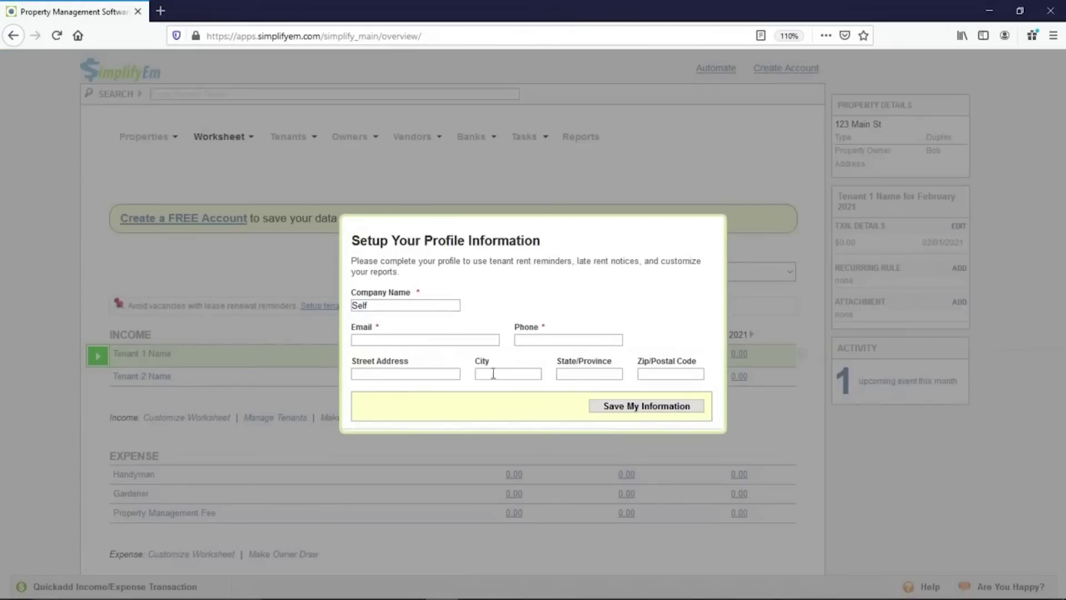
Reload the 123 Main St worksheet, click through its rows, and start adding Tenant 1
{"action": "left_click", "coordinate": [57, 35]}
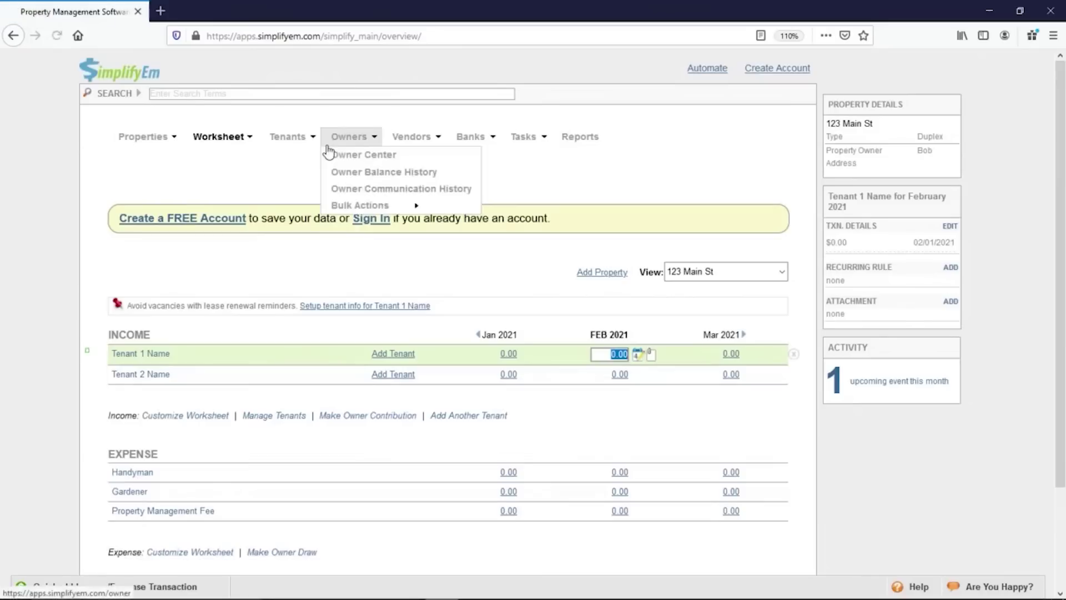
{"action": "left_click", "coordinate": [713, 278]}
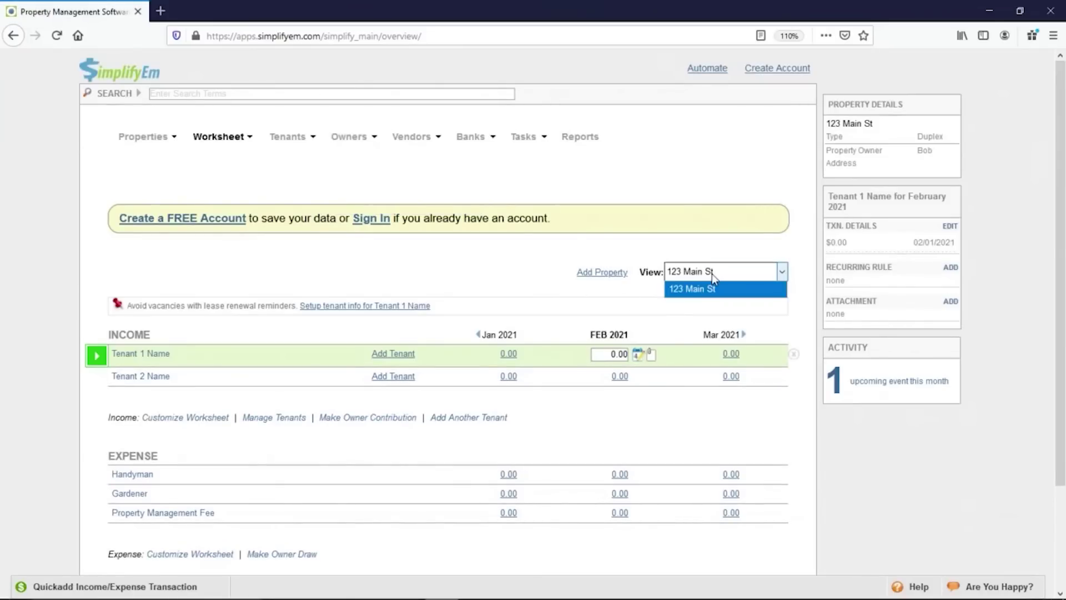
{"action": "left_click", "coordinate": [713, 278]}
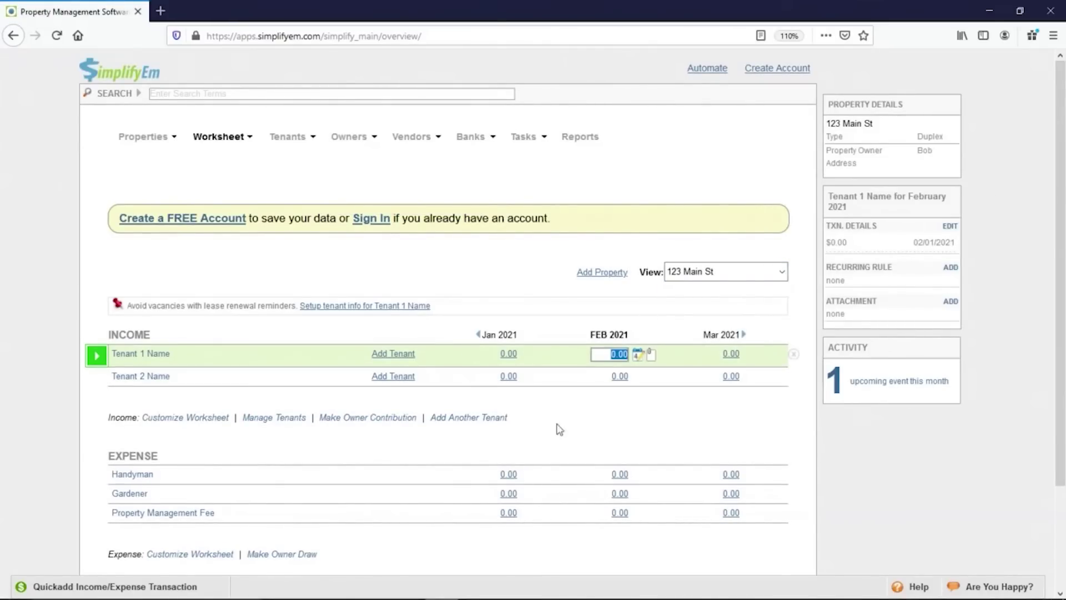
{"action": "left_click", "coordinate": [541, 474]}
{"action": "left_click", "coordinate": [529, 507]}
{"action": "left_click", "coordinate": [435, 358]}
{"action": "left_click", "coordinate": [384, 364]}
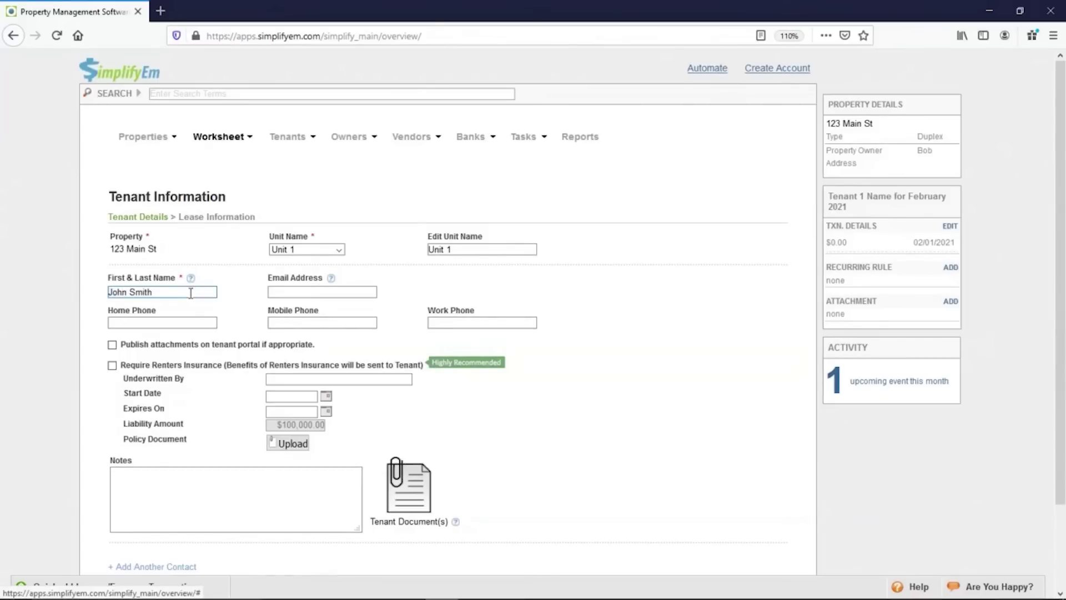
Fill in tenant John Smith's unit and notes on the tenant form
{"action": "left_click", "coordinate": [293, 254]}
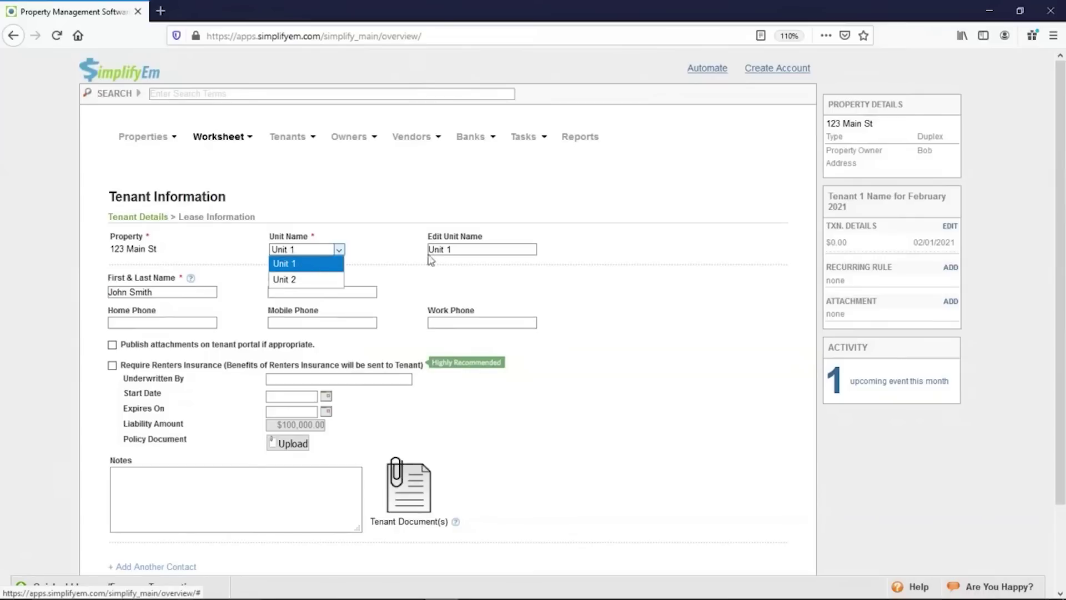
{"action": "left_click_drag", "start_coordinate": [429, 253], "coordinate": [471, 250]}
{"action": "left_click", "coordinate": [266, 493]}
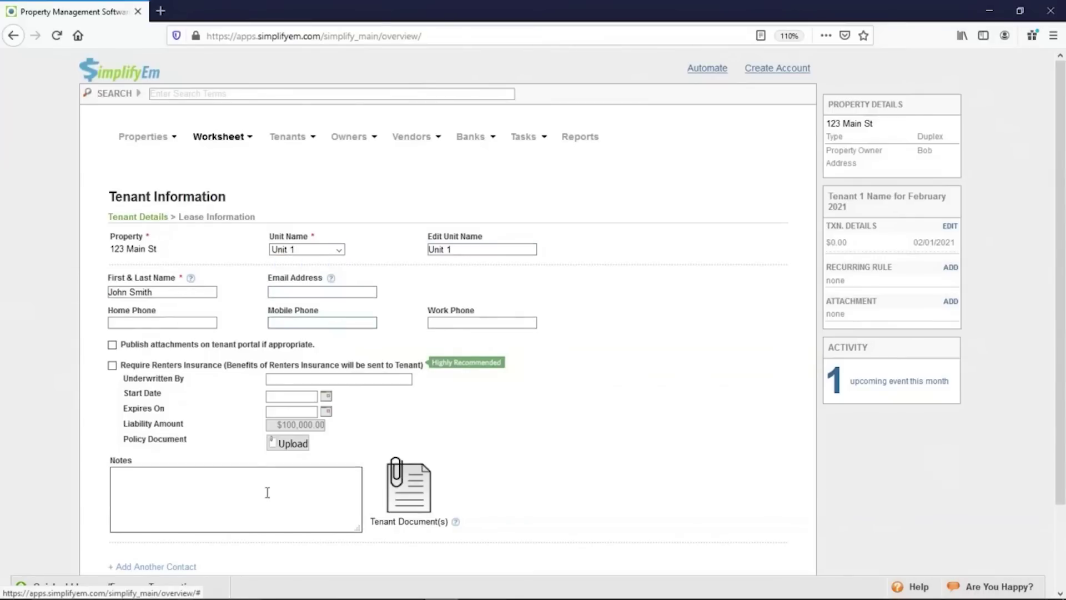
{"action": "scroll", "coordinate": [616, 463], "scroll_direction": "down", "scroll_amount": 2}
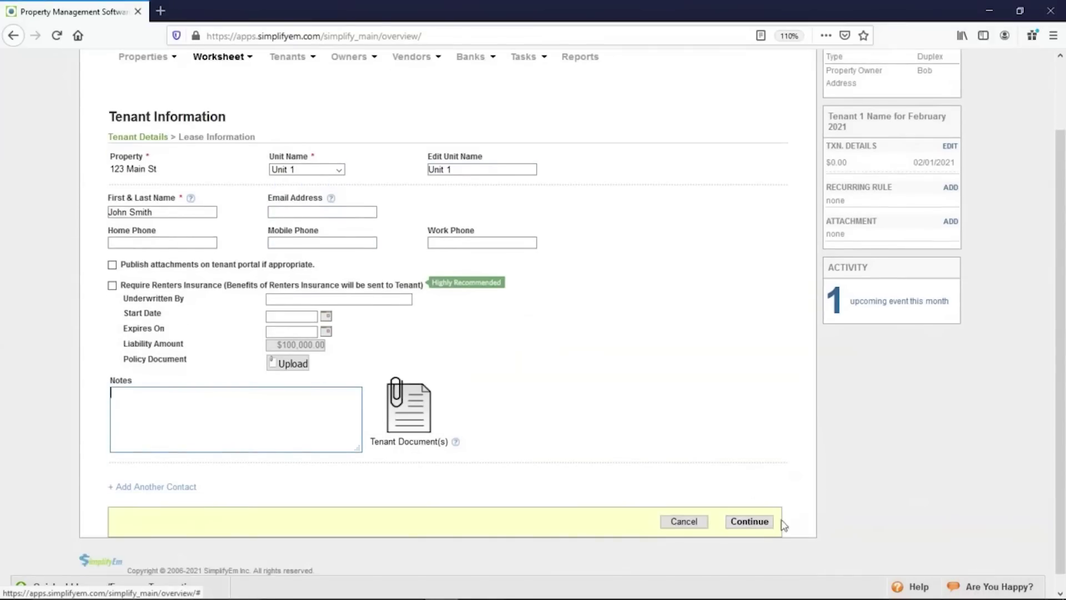
{"action": "left_click", "coordinate": [751, 523]}
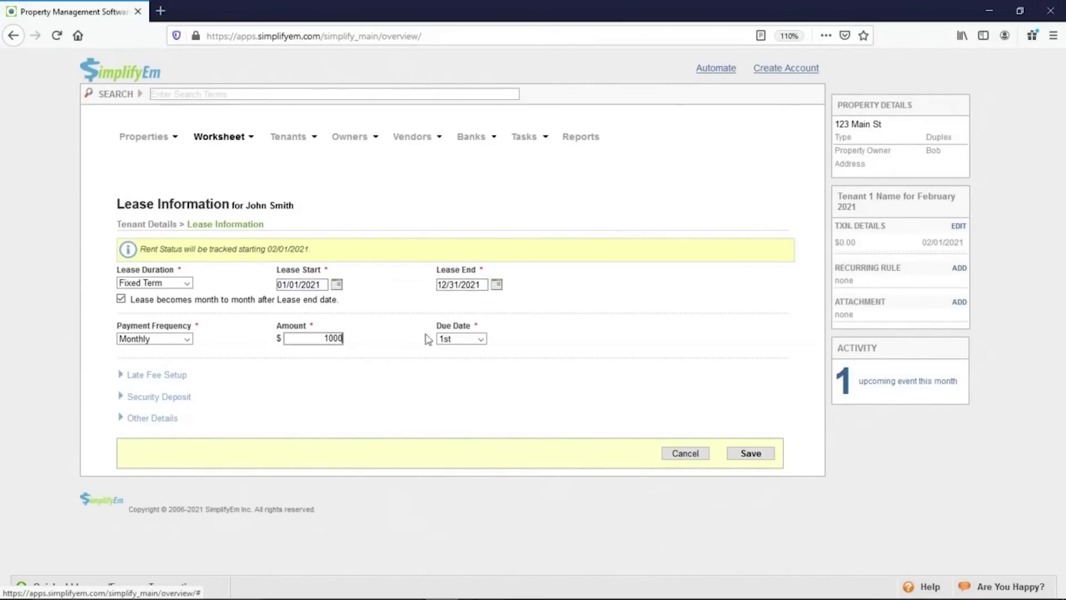
Save John Smith's fixed-term 2021 lease at 1000.00 monthly, reviewing late fee and deposit sections
{"action": "left_click", "coordinate": [177, 376]}
{"action": "scroll", "coordinate": [231, 399], "scroll_direction": "down", "scroll_amount": 1}
{"action": "left_click", "coordinate": [230, 441]}
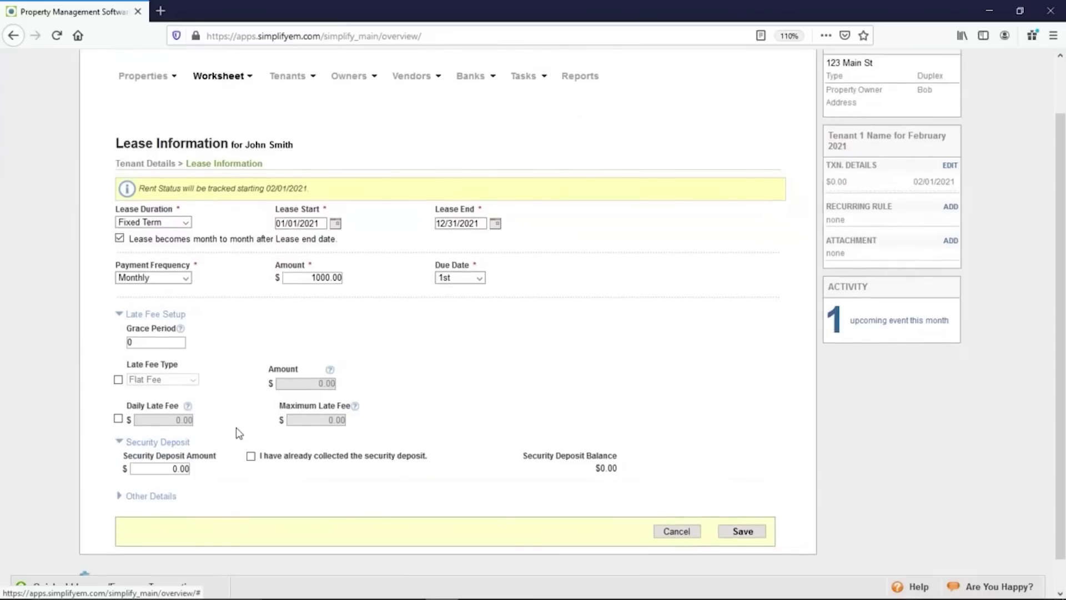
{"action": "left_click", "coordinate": [744, 530]}
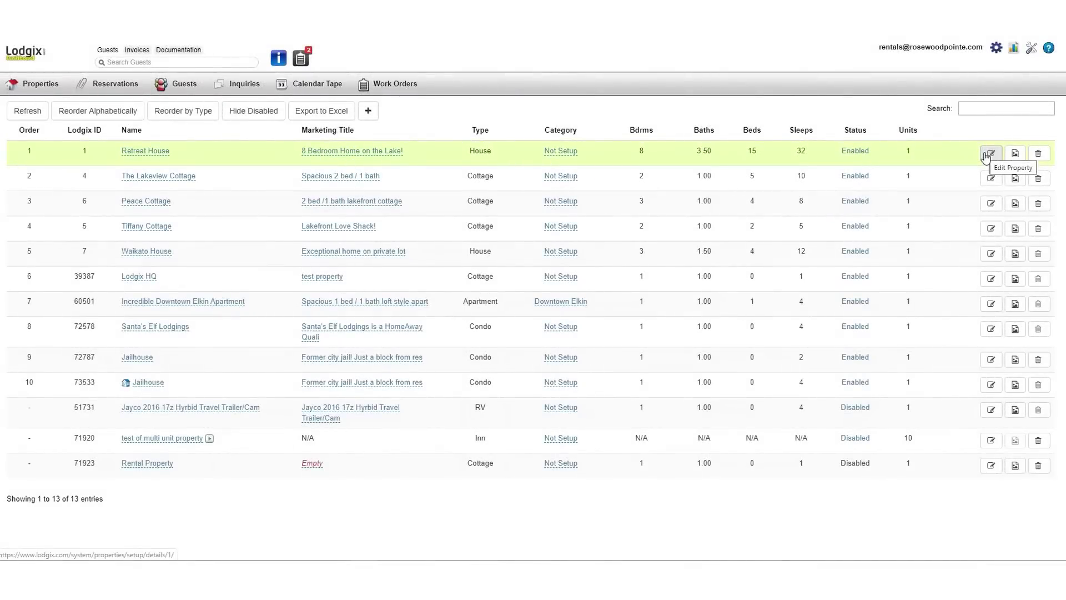
Show Retreat House's Rates / Rules page with its 2019 rate periods
{"action": "left_click", "coordinate": [988, 155]}
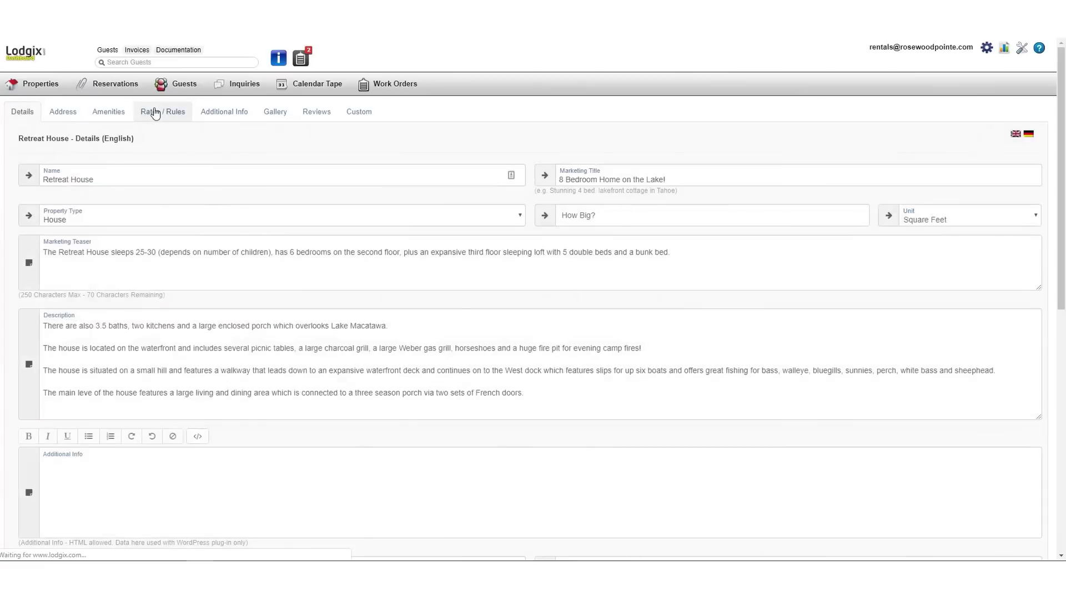
{"action": "left_click", "coordinate": [155, 112]}
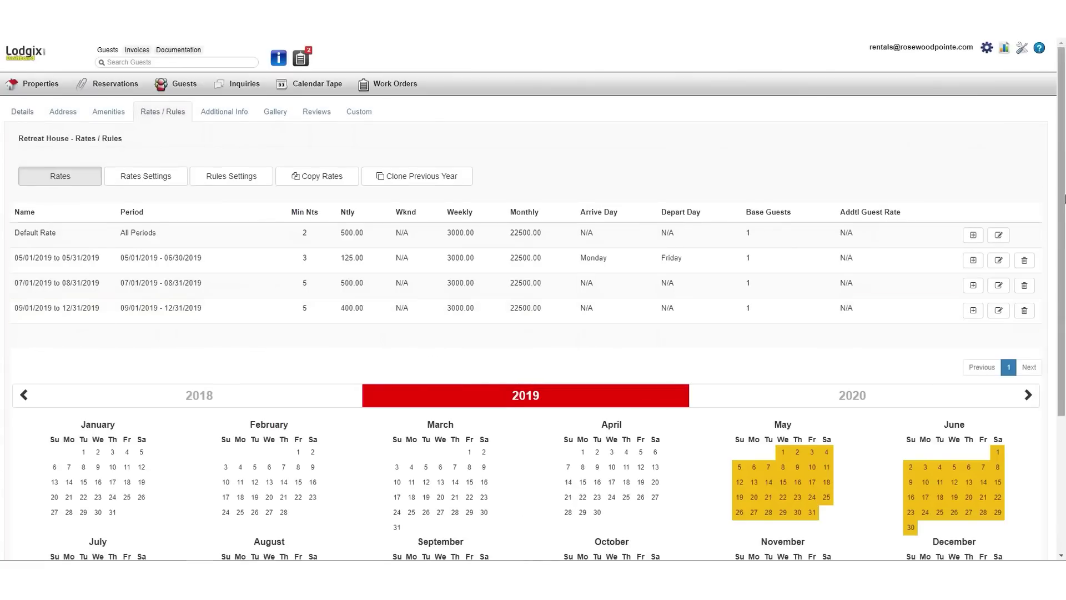
{"action": "scroll", "coordinate": [720, 437], "scroll_direction": "down", "scroll_amount": 3}
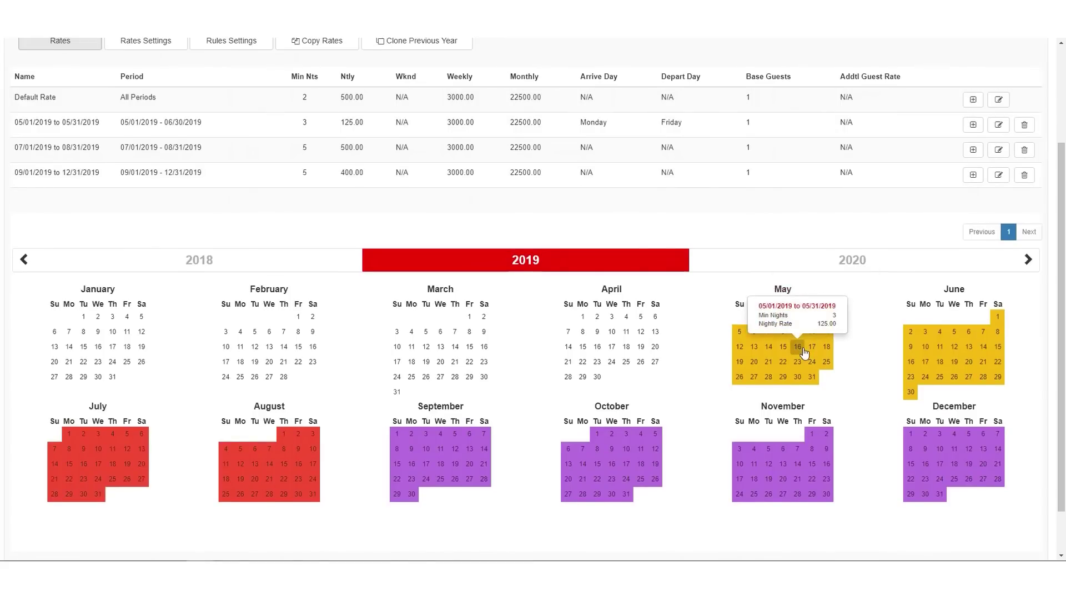
{"action": "scroll", "coordinate": [1064, 200], "scroll_direction": "up", "scroll_amount": 1}
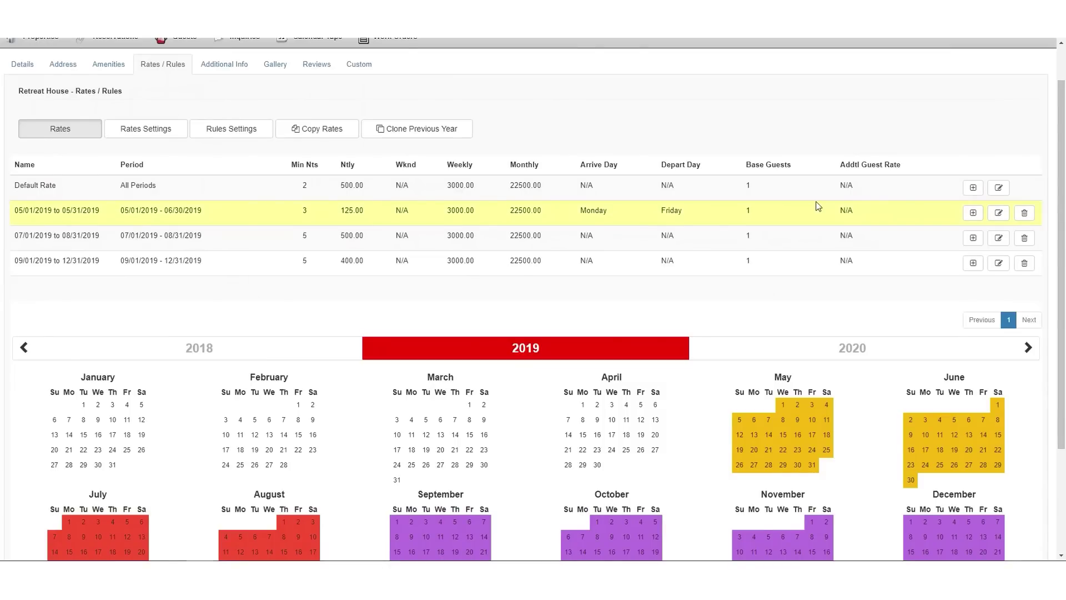
{"action": "scroll", "coordinate": [486, 93], "scroll_direction": "up", "scroll_amount": 1}
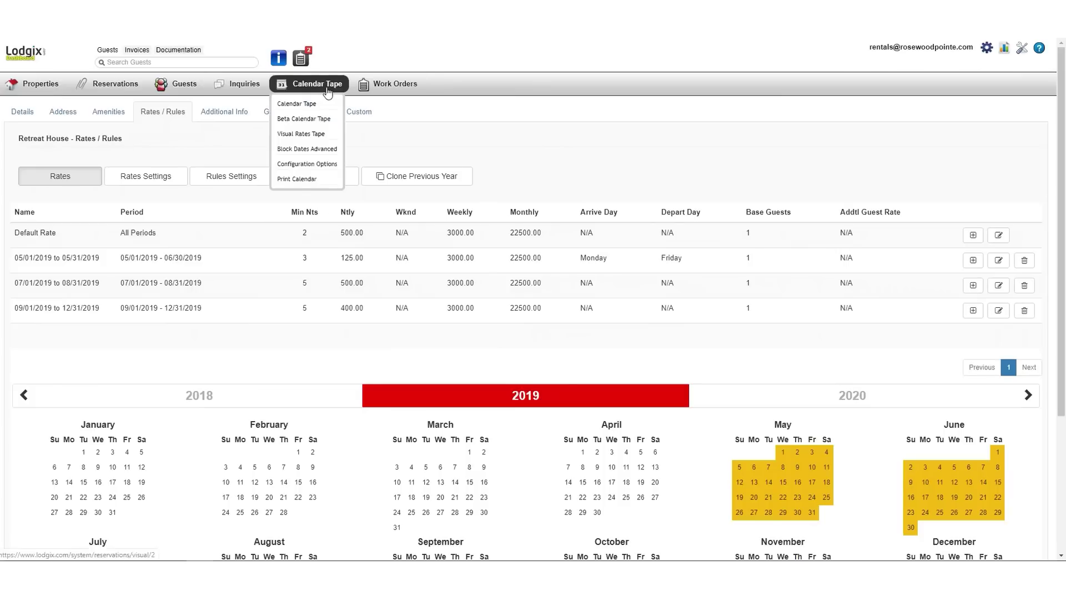
Open the Visual Rates Tape and add Tiffany Cottage and Lodgix HQ to the selection
{"action": "left_click", "coordinate": [317, 136]}
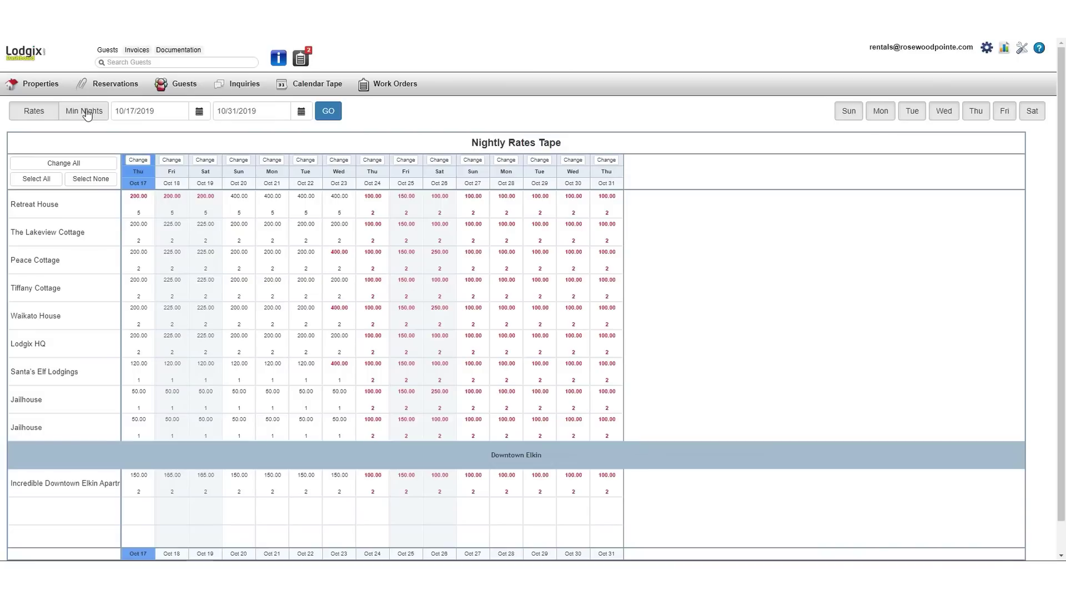
{"action": "left_click", "coordinate": [51, 291]}
{"action": "left_click", "coordinate": [44, 345]}
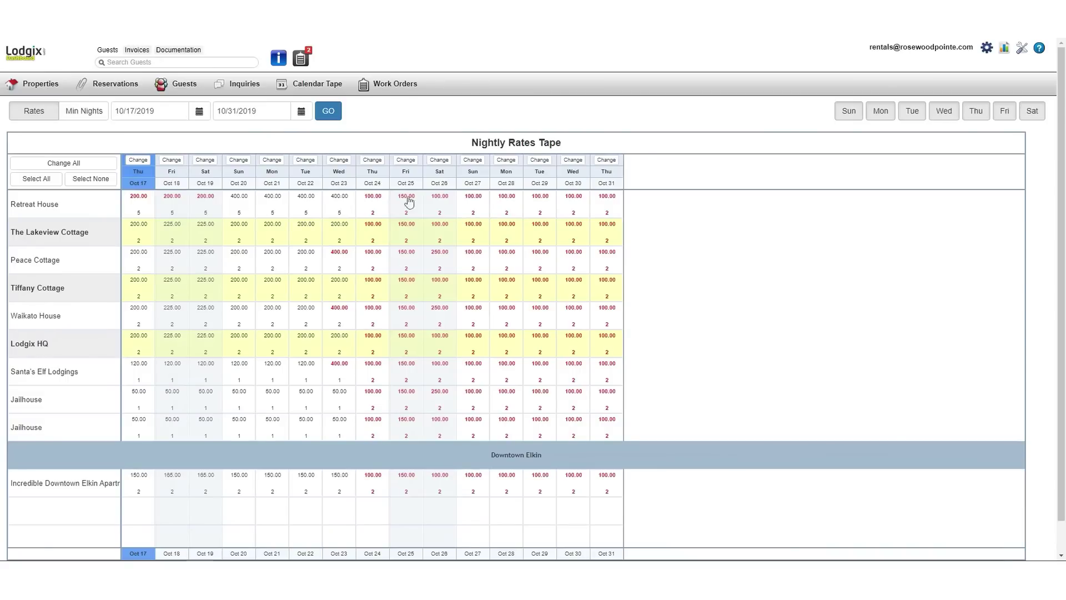
Set the Oct 25 and Oct 26 nightly rates to 200.00, then compare Min Nights and Rates views
{"action": "left_click", "coordinate": [406, 161]}
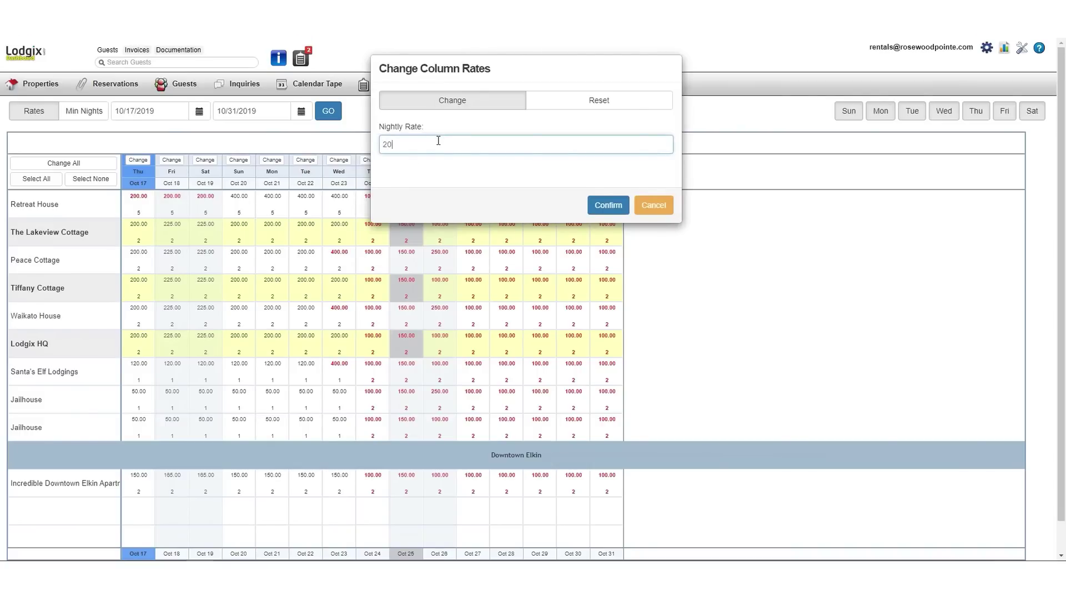
{"action": "left_click", "coordinate": [615, 201]}
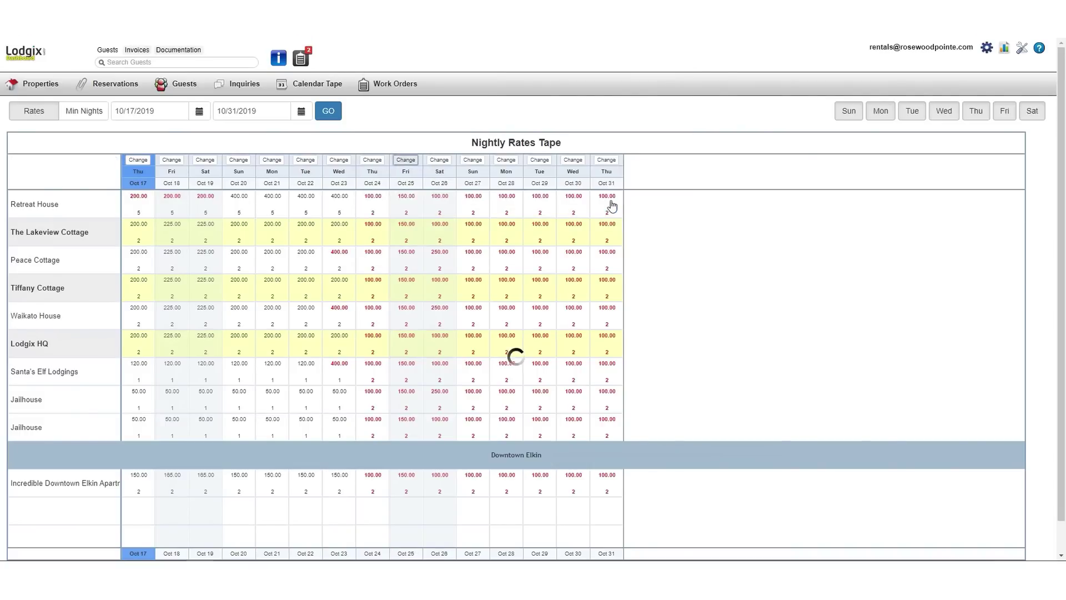
{"action": "left_click", "coordinate": [448, 161]}
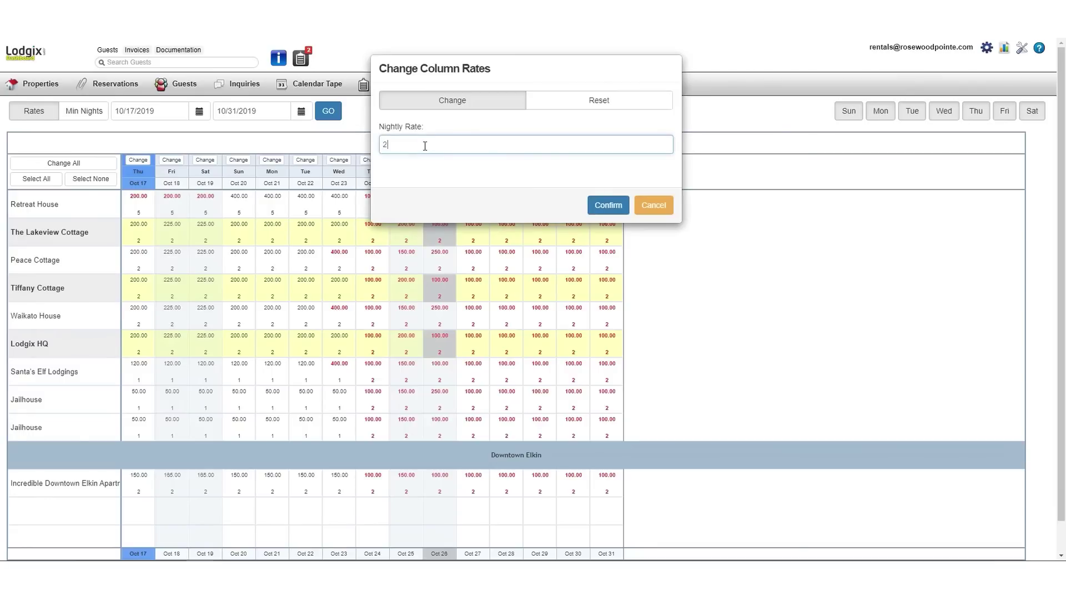
{"action": "left_click", "coordinate": [593, 206]}
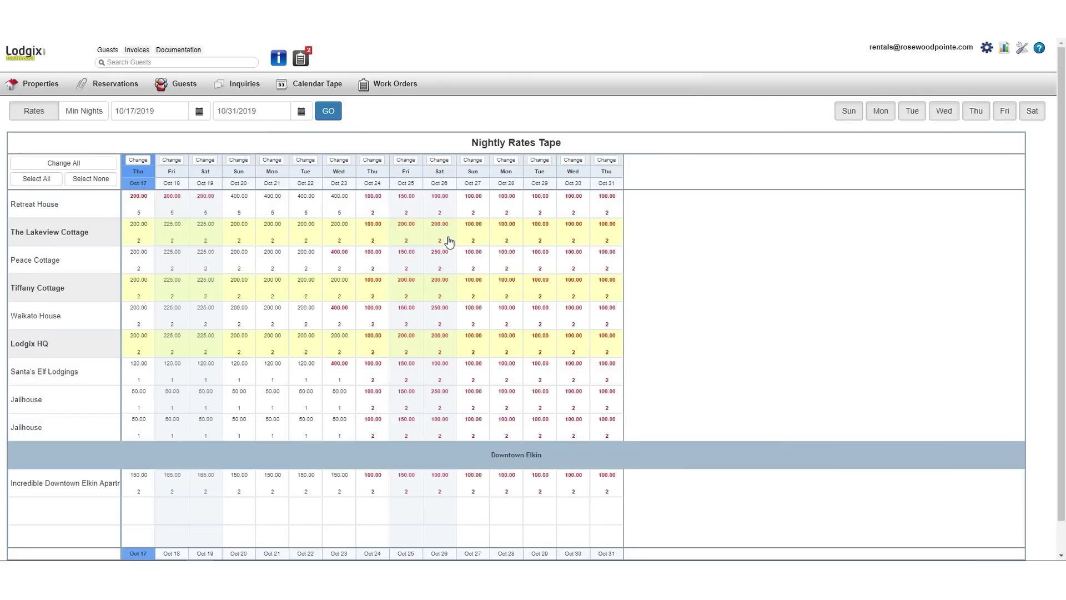
{"action": "left_click", "coordinate": [93, 118]}
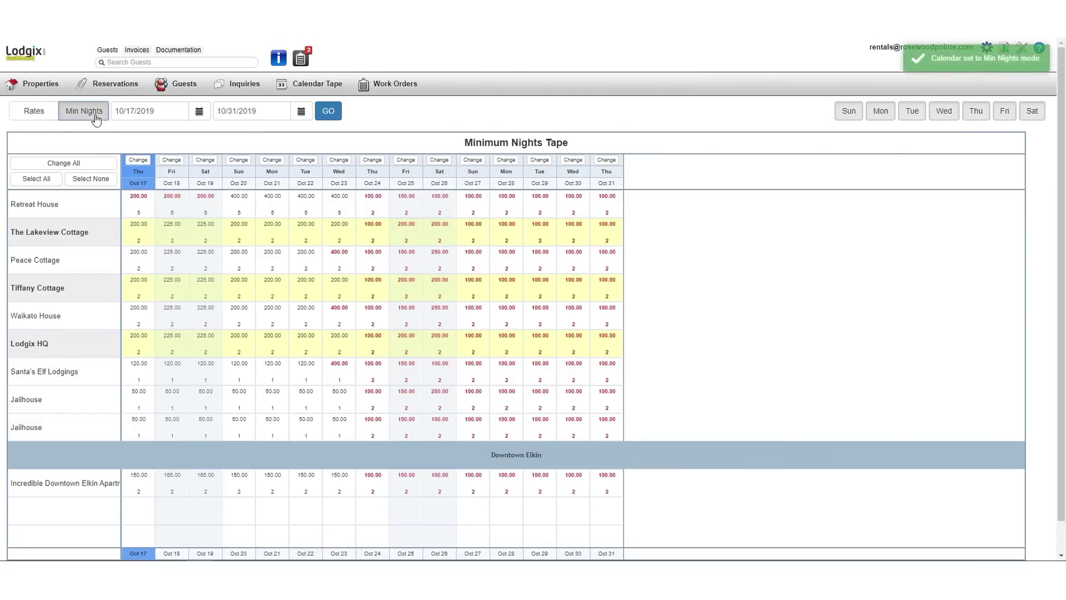
{"action": "left_click", "coordinate": [38, 114]}
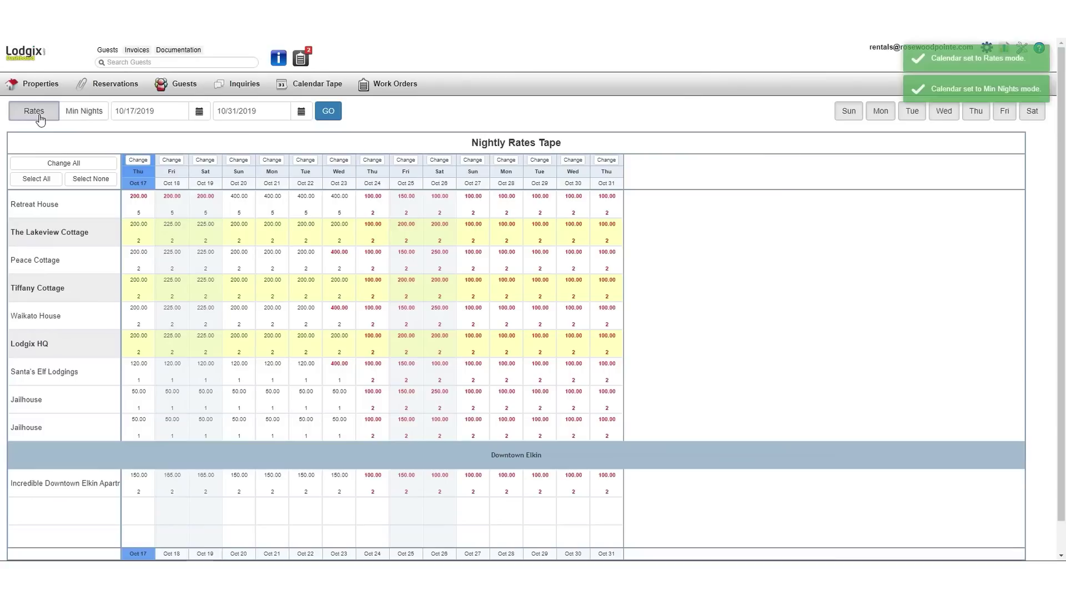